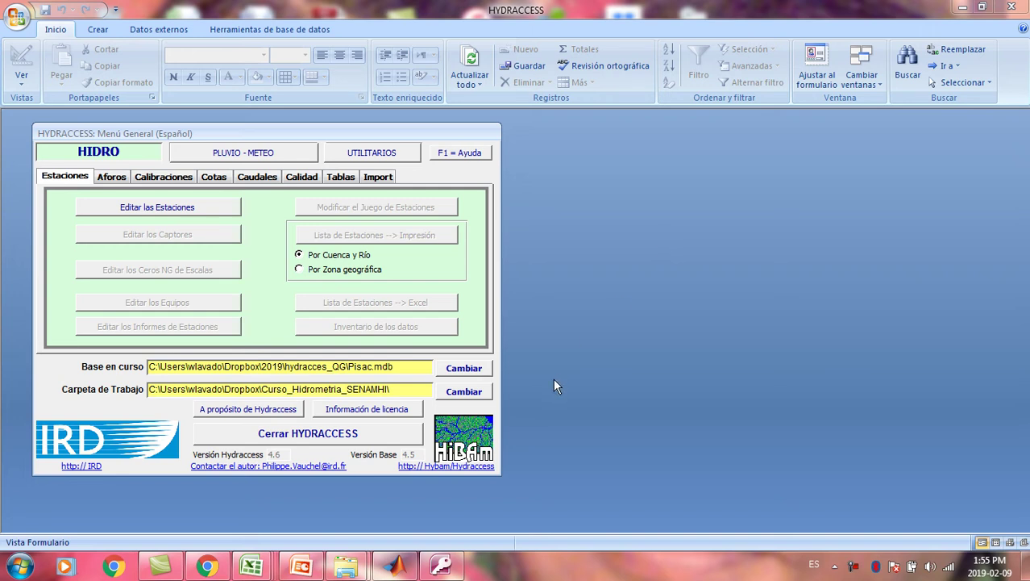
Switch to the Excel workbook Cuzco Niv Dia rio Vilcanota PISAC_2018_2019_nc.xlsx and review its sheets from INF_OBS through HISTORICO_N
mouse_move(266, 572)
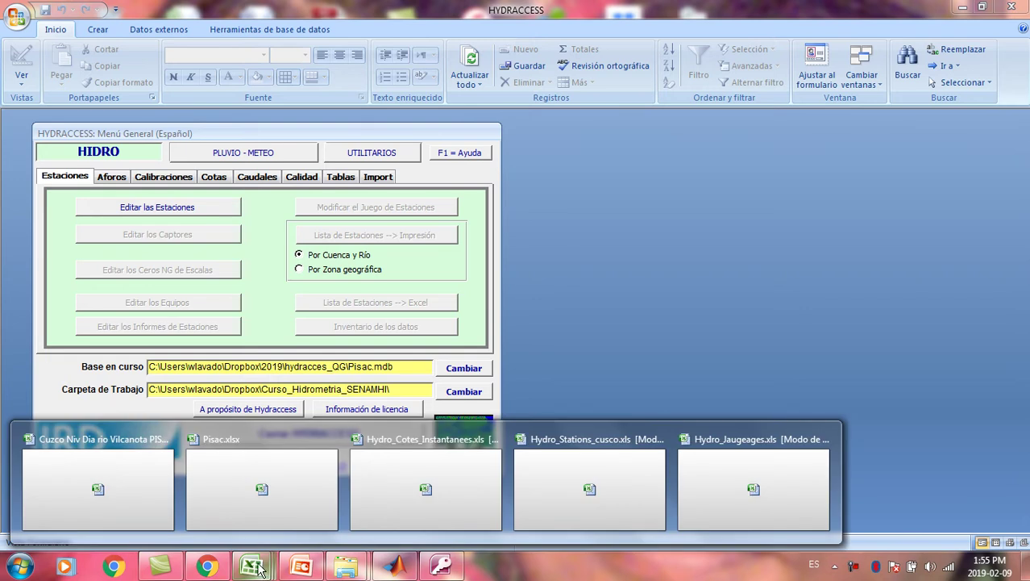
left_click(129, 485)
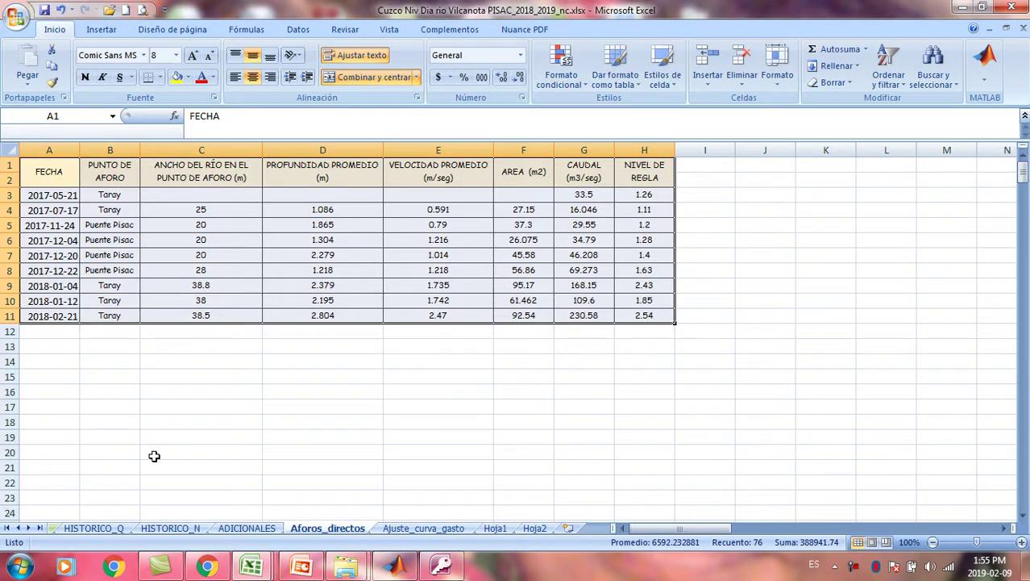
left_click(18, 529)
left_click(18, 529)
left_click(18, 528)
left_click(18, 528)
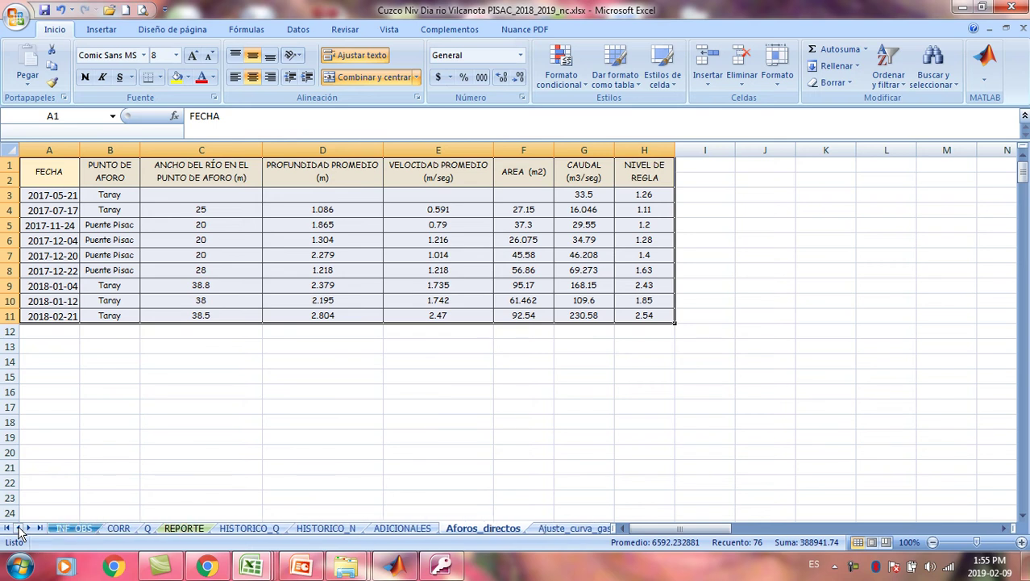
left_click(74, 528)
left_click(117, 528)
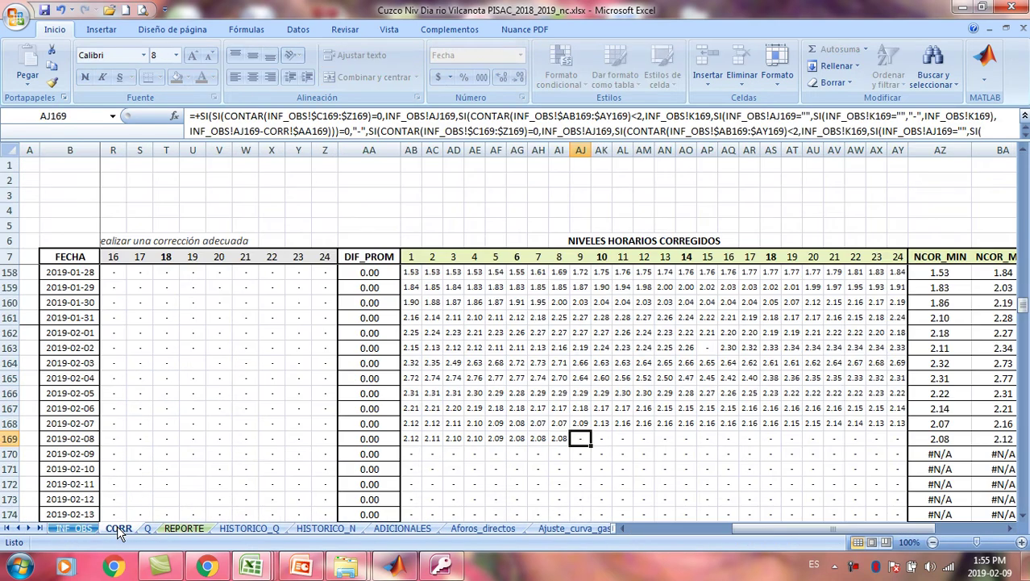
left_click(149, 528)
left_click(175, 530)
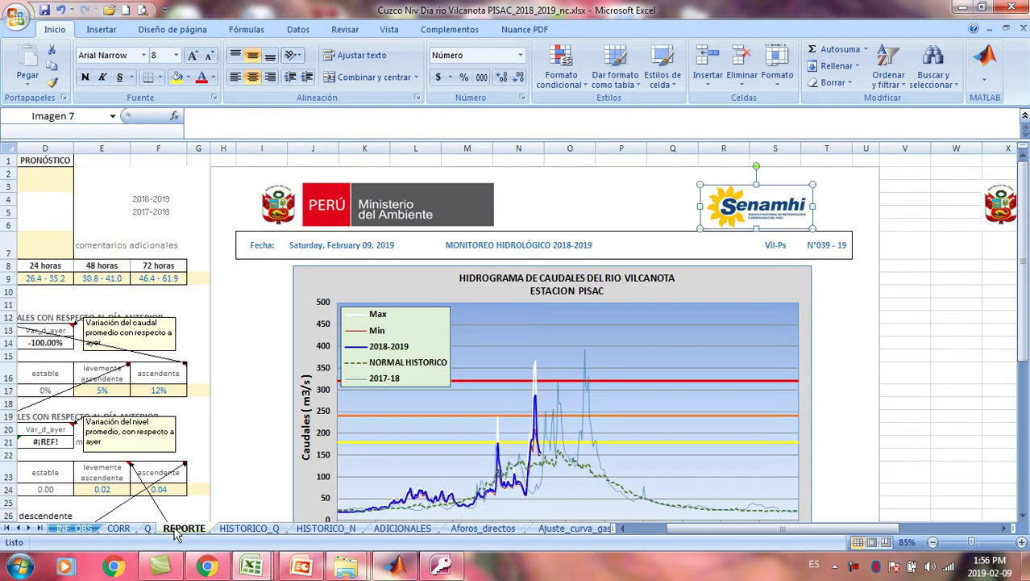
left_click(237, 528)
left_click(322, 528)
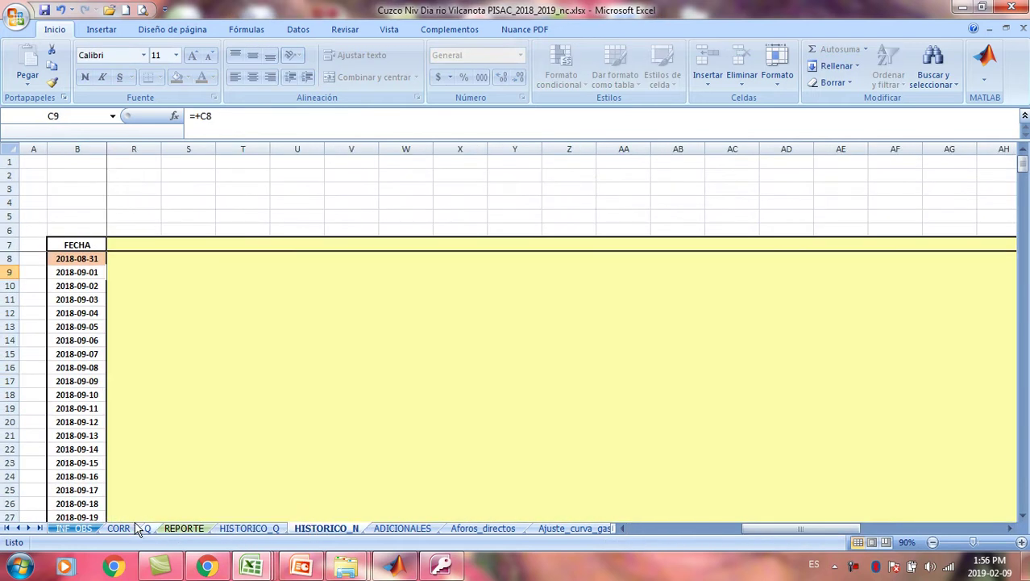
left_click(74, 528)
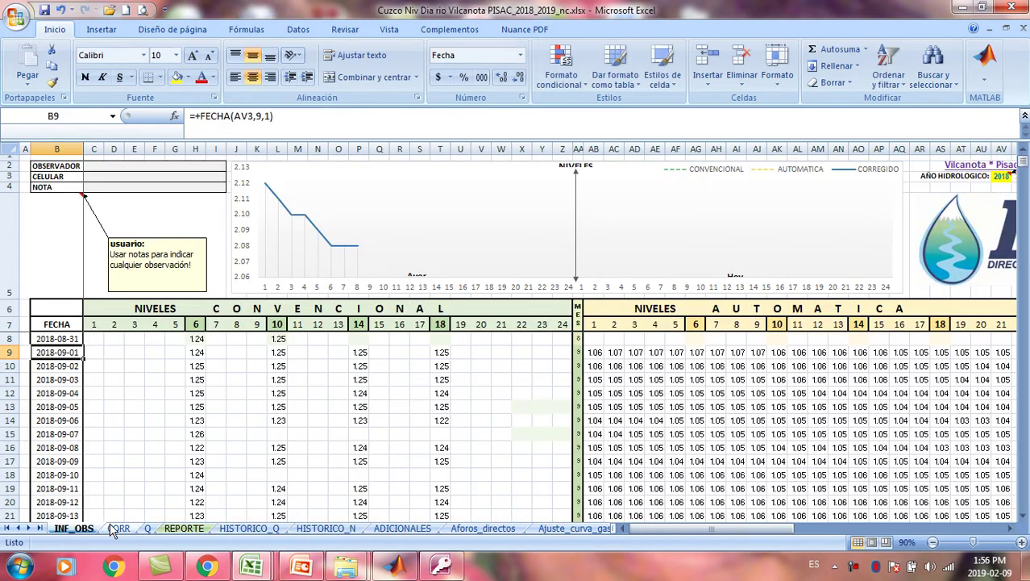
left_click(117, 528)
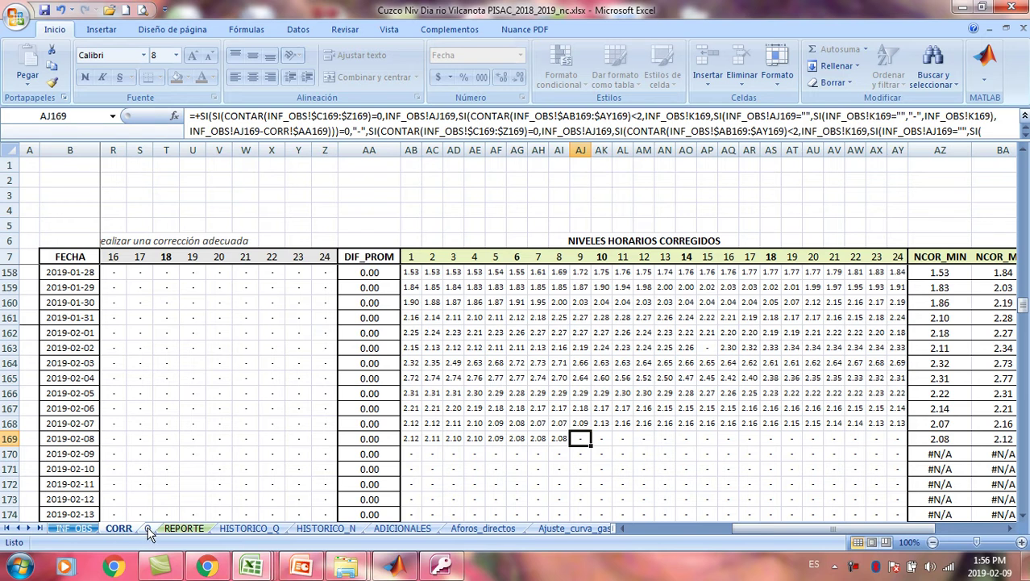
left_click(148, 528)
left_click(180, 528)
left_click(245, 529)
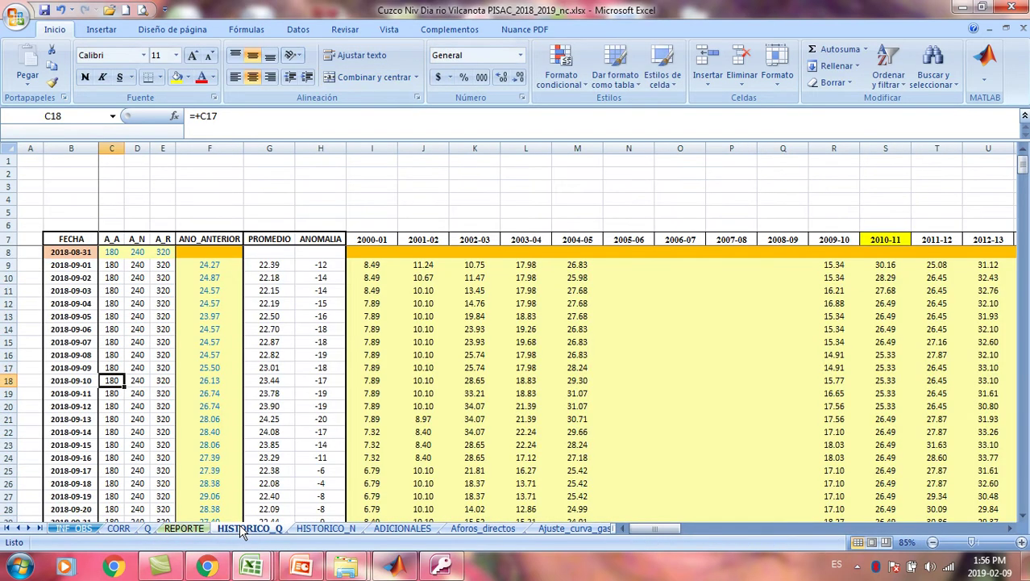
Examine the hourly automatic water levels on the INF_OBS sheet, from 2018-09-01 through 2018-09-25
left_click(83, 531)
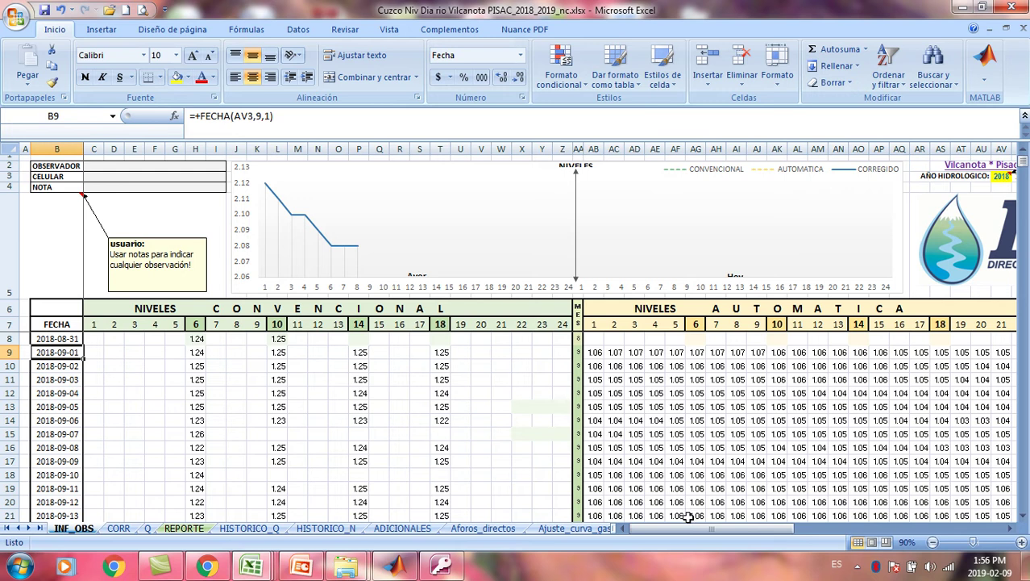
left_click_drag(689, 528, 755, 527)
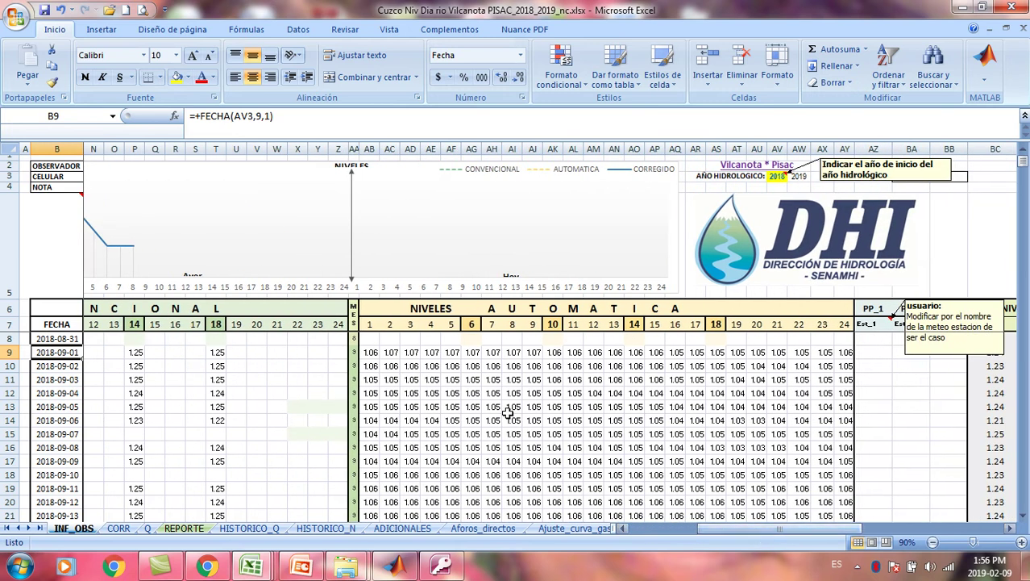
left_click_drag(376, 352, 814, 407)
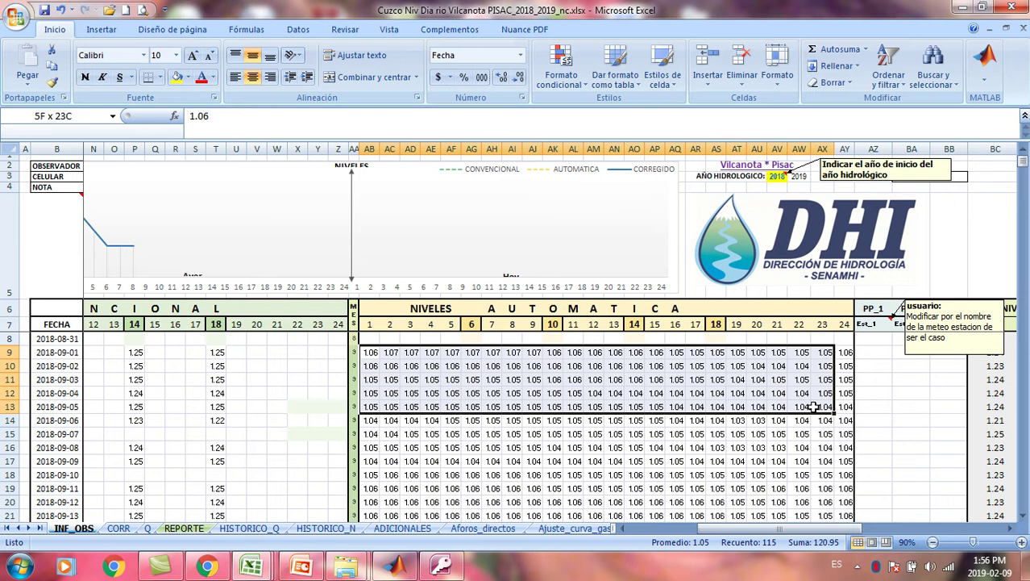
left_click_drag(830, 408, 838, 443)
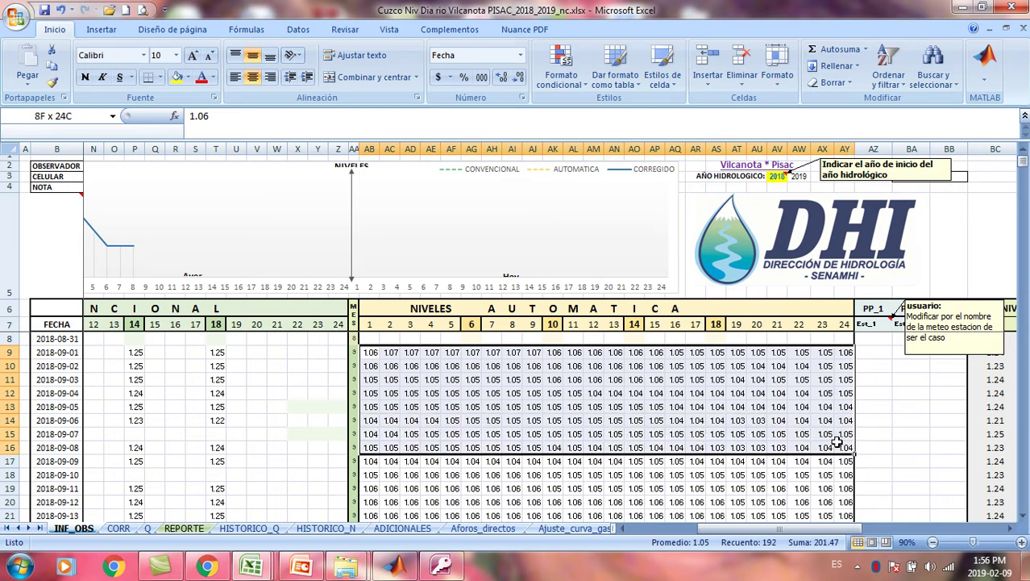
left_click_drag(839, 442, 841, 523)
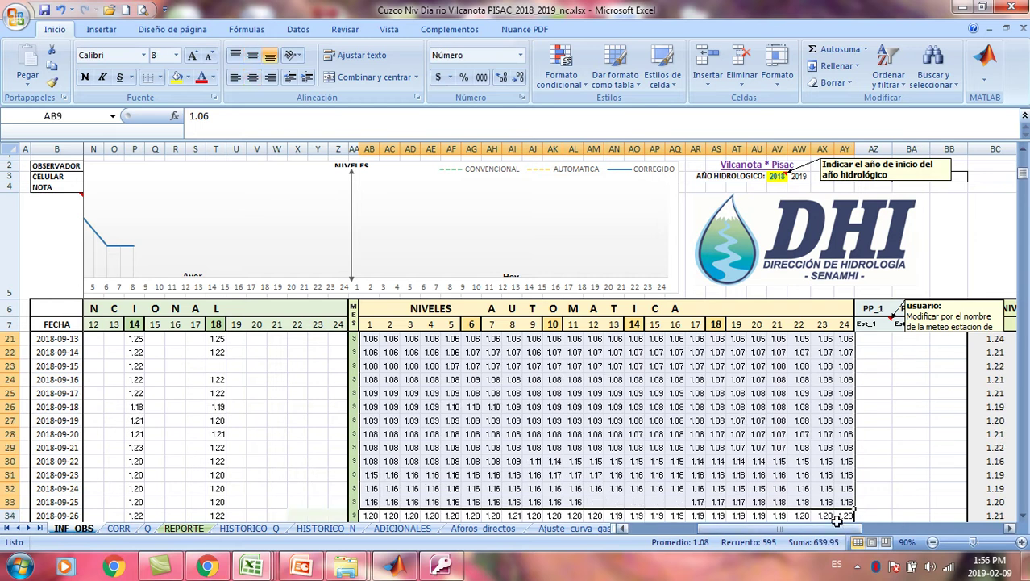
left_click(595, 419)
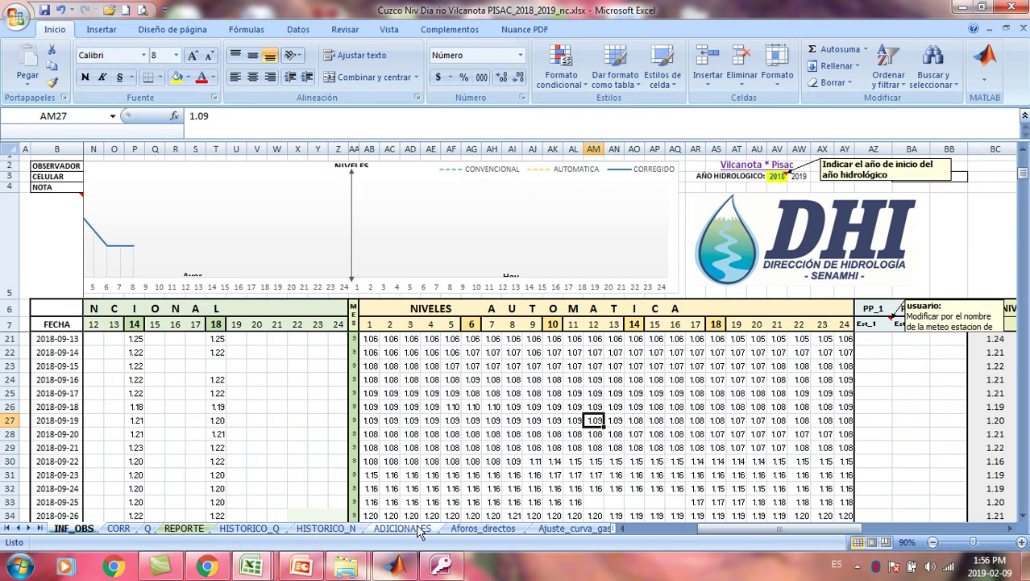
Widen the FECHA column of the gauging table on the Aforos_directos sheet
left_click(463, 533)
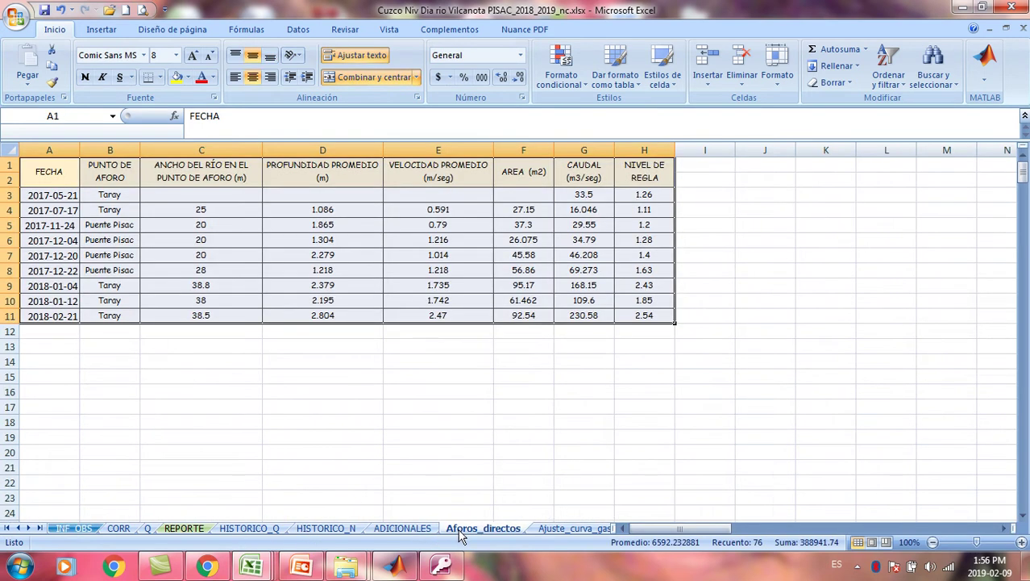
left_click(204, 357)
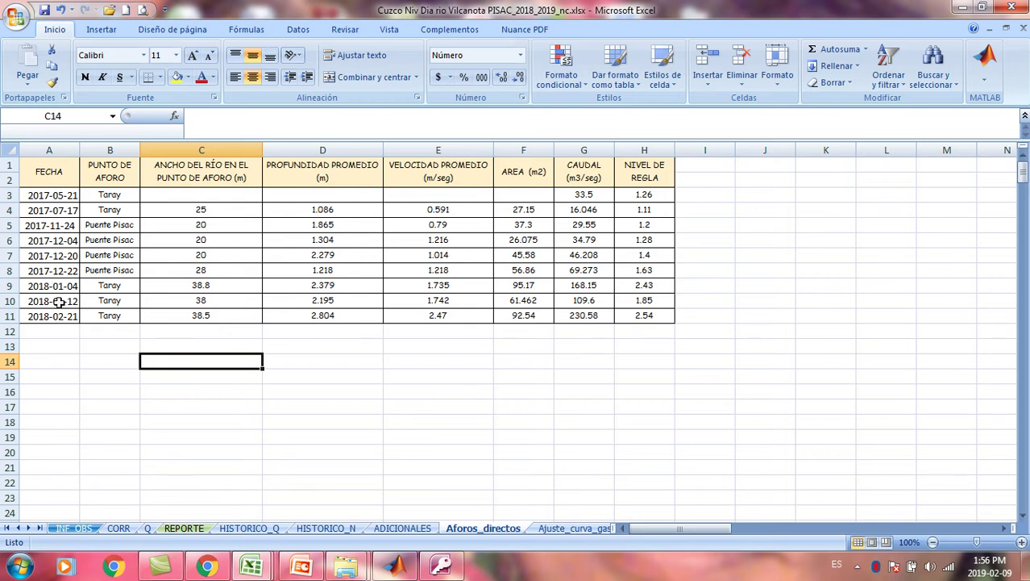
left_click_drag(79, 150, 106, 152)
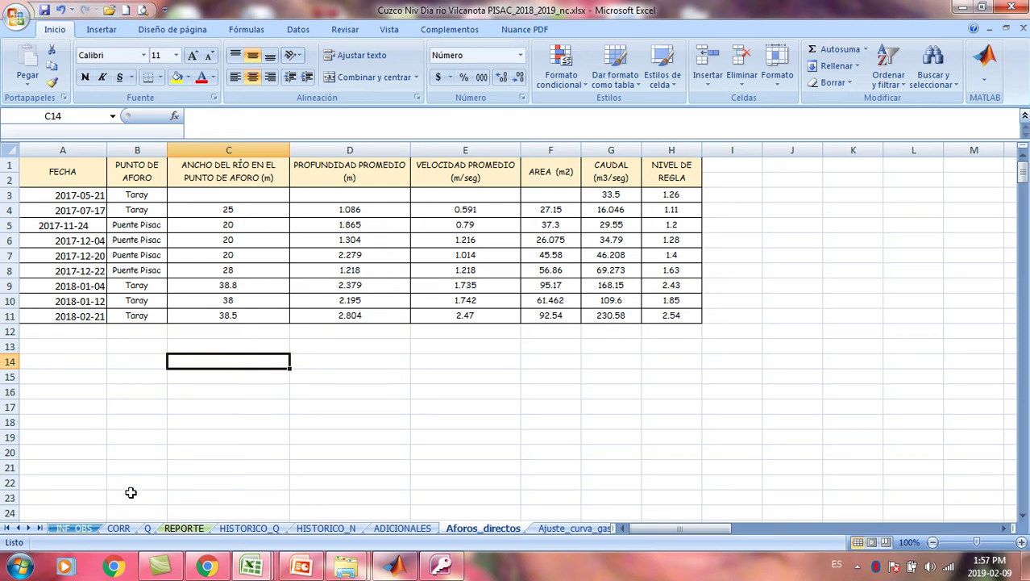
Switch from INF_OBS to the Pisac.xlsx workbook and examine how Hoja1 lays out dates in rows and hourly levels across columns
left_click(77, 528)
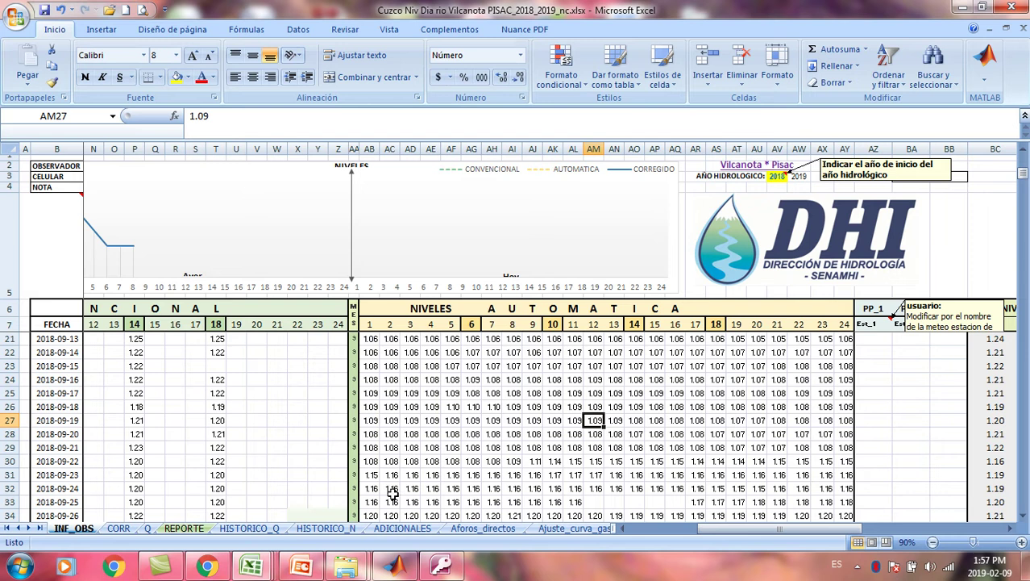
mouse_move(250, 569)
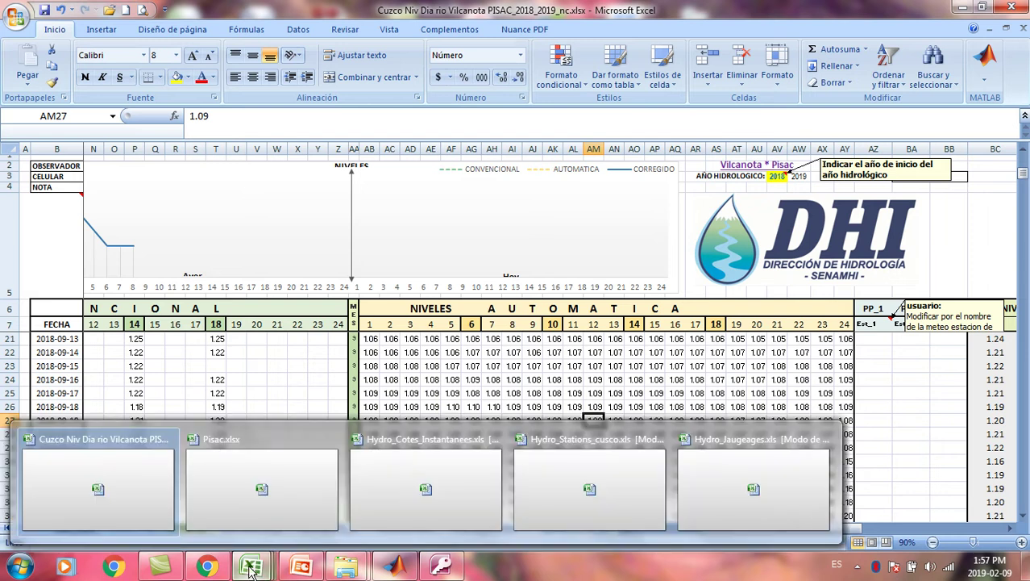
left_click(262, 488)
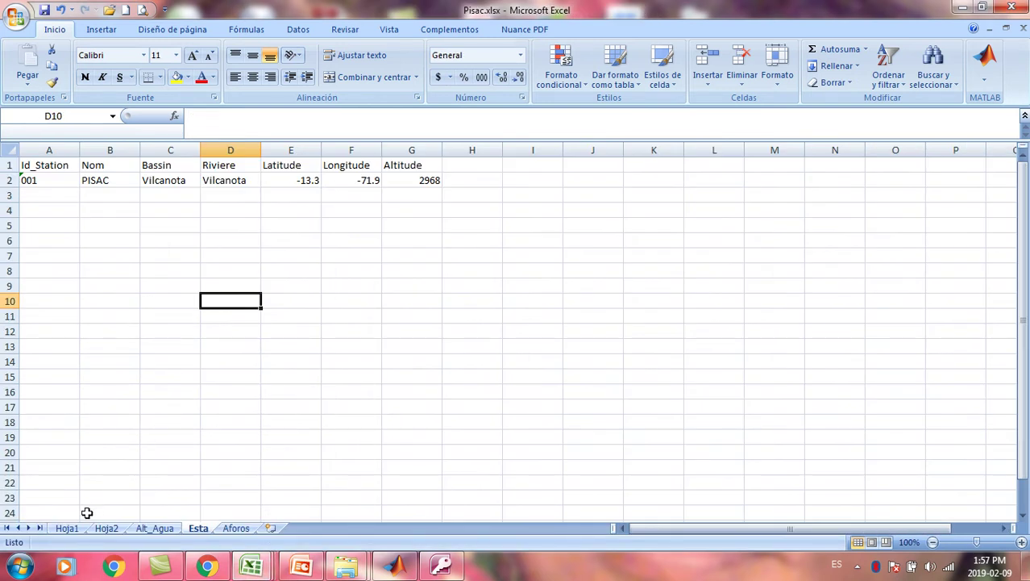
left_click(67, 528)
left_click(56, 244)
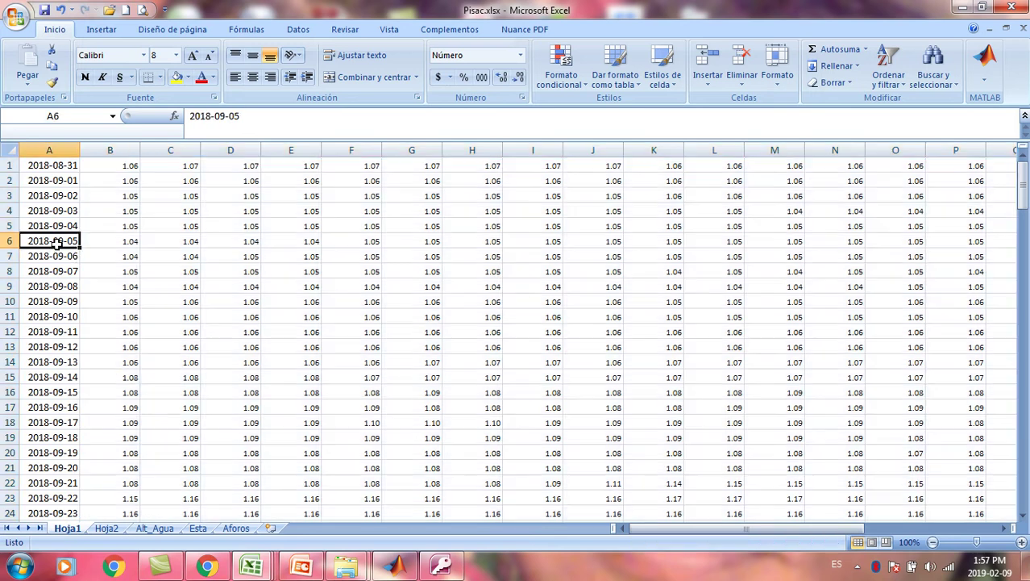
left_click(71, 168)
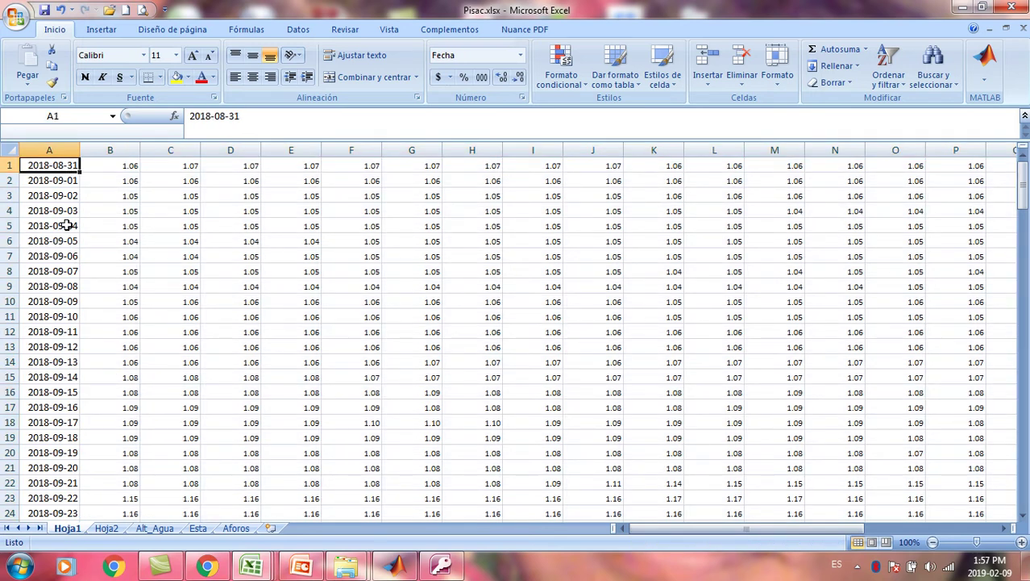
key("Right")
key("Right")
key("Right")
key("Right")
key("Right")
key("Right")
key("Right")
key("Right")
key("Right")
key("Right")
key("Right")
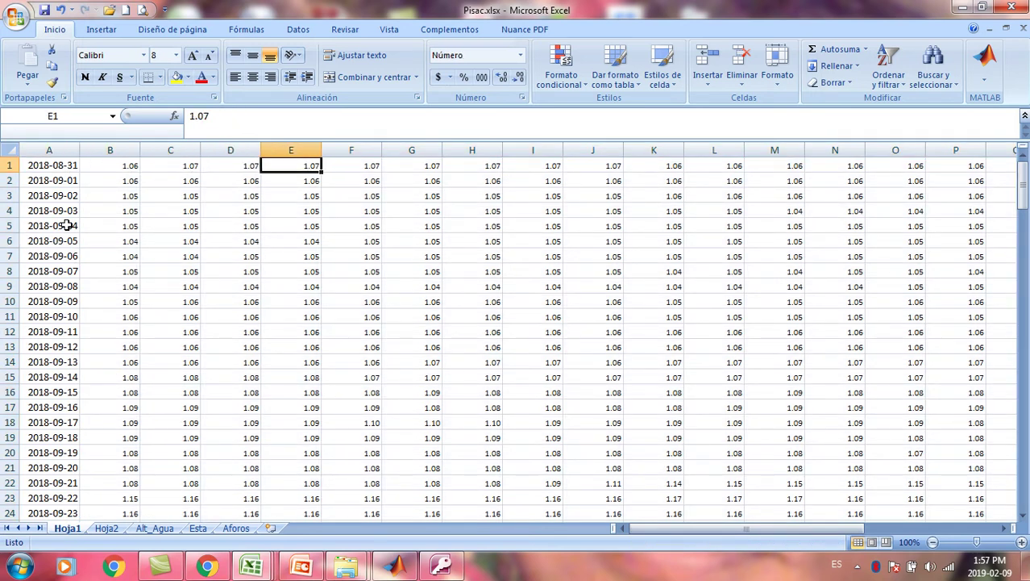
key("Right")
key("Right")
key("Right")
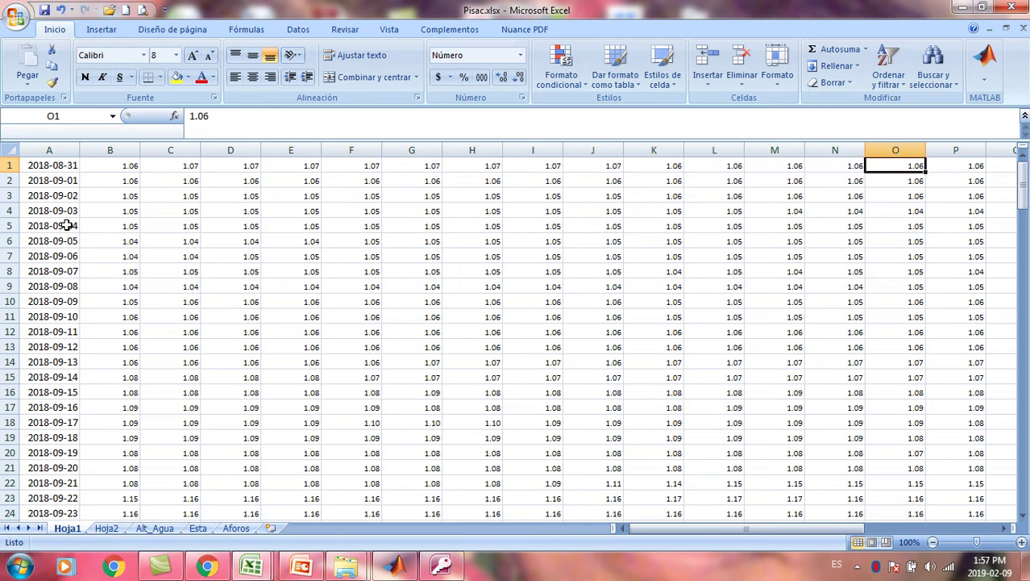
key("Left")
key("Left")
key("Left")
key("Left")
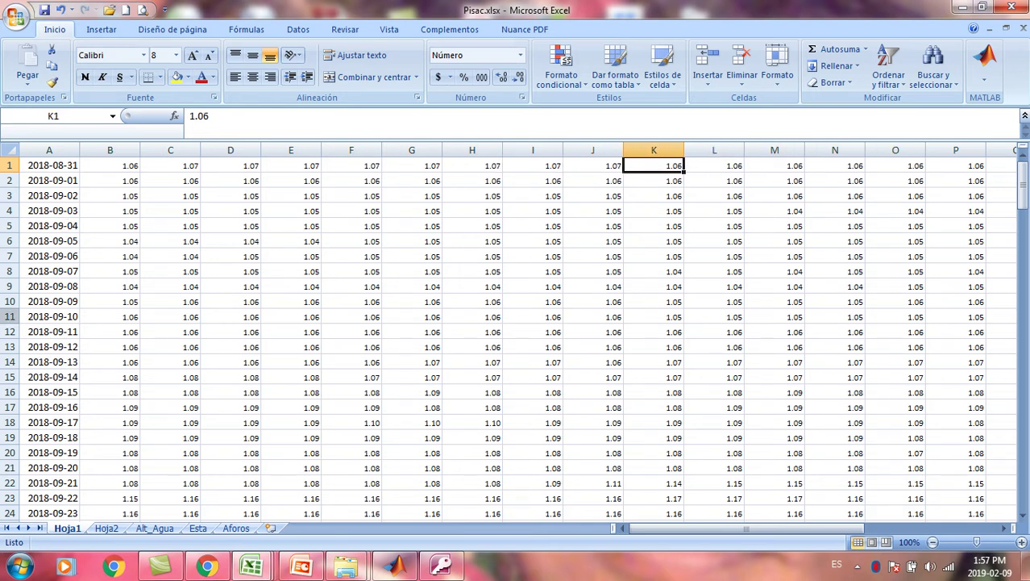
Examine the import layout on the Alt_Agua sheet, covering the Id_Station, Capteur, Date and Valeur columns
left_click(144, 529)
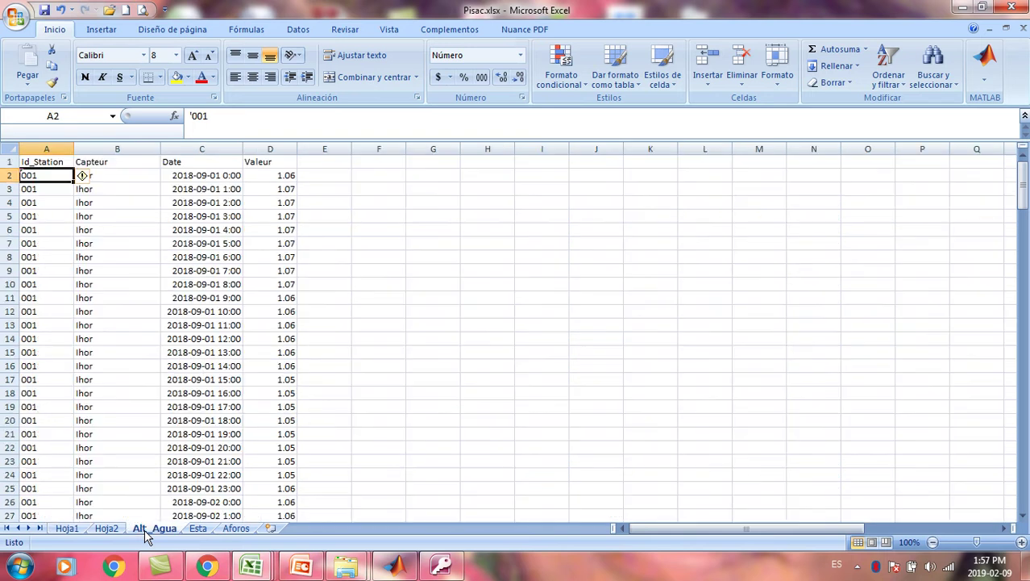
left_click(118, 222)
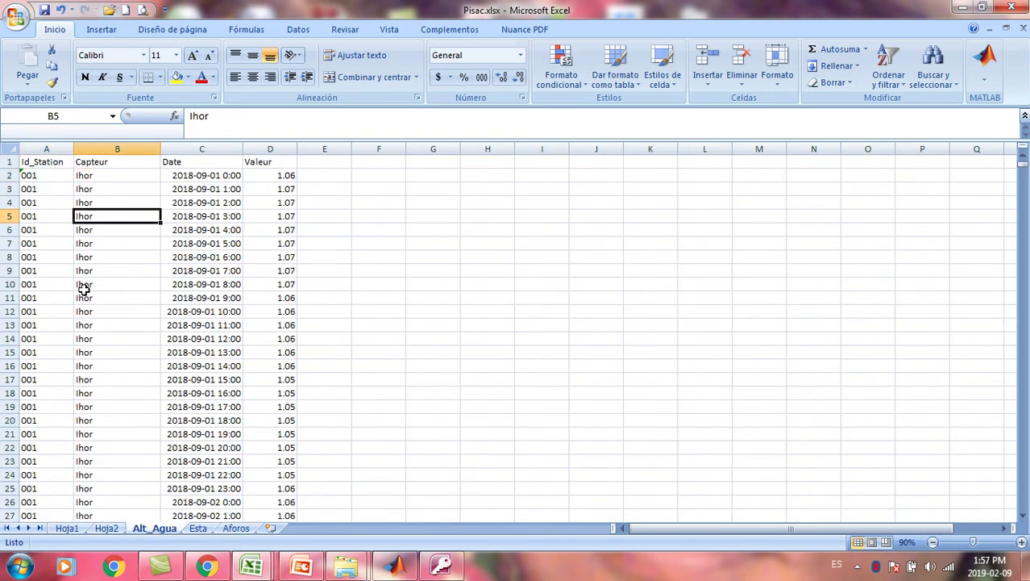
key("Up")
key("Up")
key("Up")
key("Left")
key("Up")
key("Right")
key("Right")
key("Right")
key("Down")
key("Down")
key("Down")
key("Down")
key("Up")
key("Up")
key("Up")
key("Left")
key("Left")
key("Left")
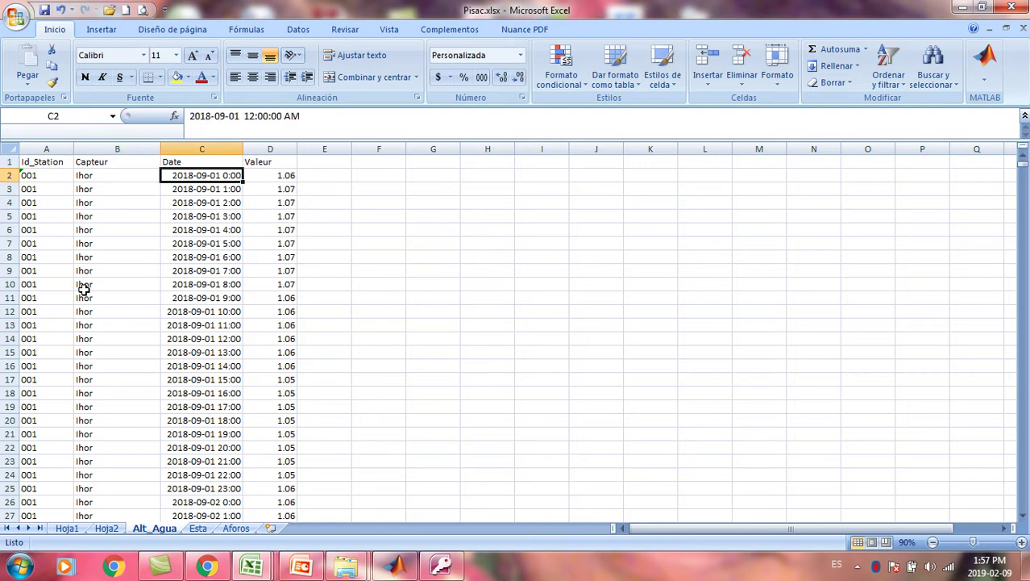
key("Down")
key("Down")
key("Right")
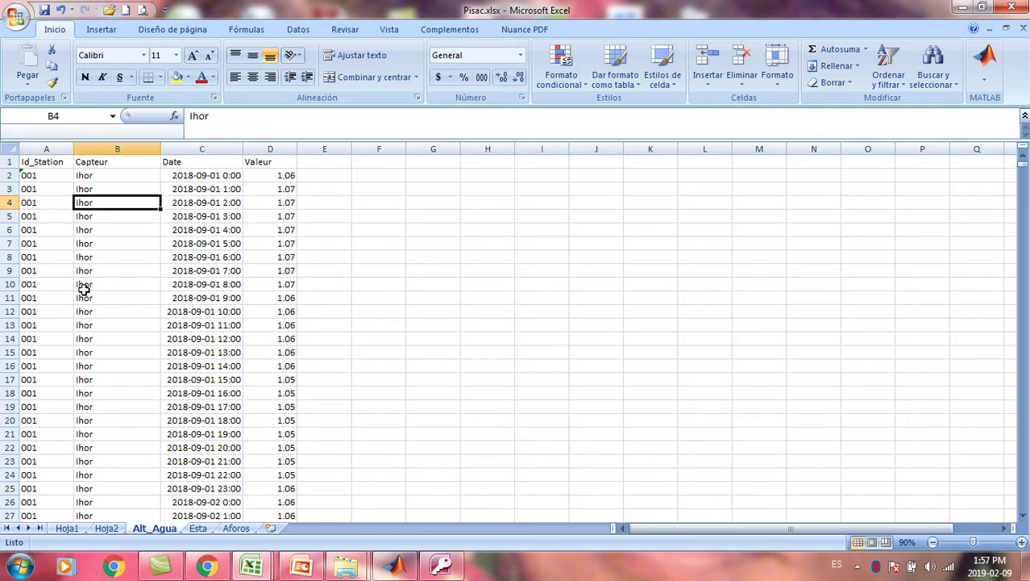
key("Right")
key("Right")
key("Left")
key("Left")
key("Up")
key("Up")
key("Up")
Follow the hourly timestamps in the Date column of Alt_Agua from 2018-09-01 into 2018-09-02
key("Right")
key("Down")
key("Down")
key("Down")
key("Down")
key("Down")
key("Down")
key("Down")
key("Down")
key("Down")
key("Down")
key("Down")
key("Down")
key("Down")
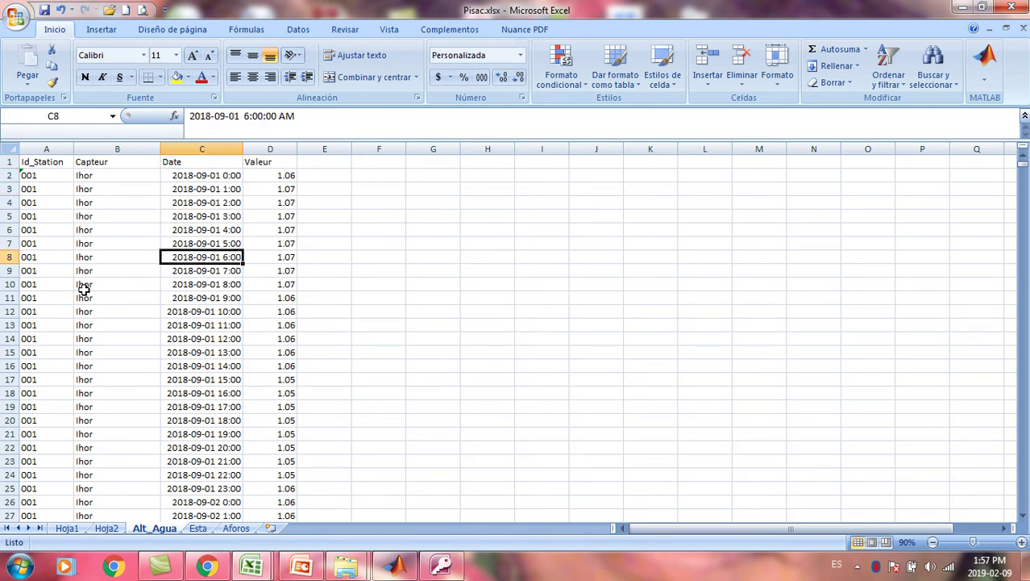
key("Down")
key("Down")
key("Down")
key("Down")
key("Down")
key("Down")
key("Down")
key("Down")
key("Down")
key("Down")
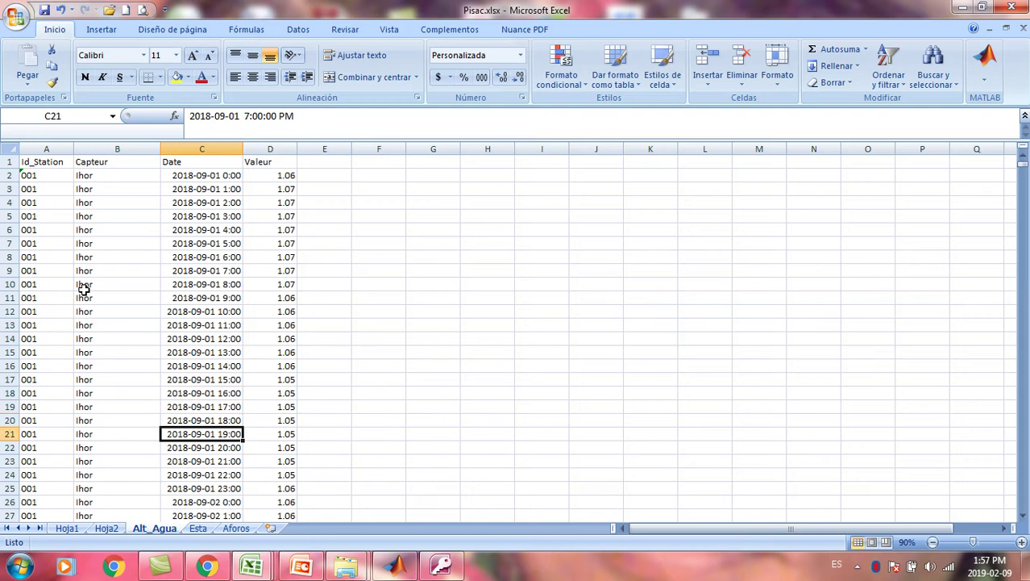
key("Right")
key("Down")
key("Down")
key("Down")
key("Left")
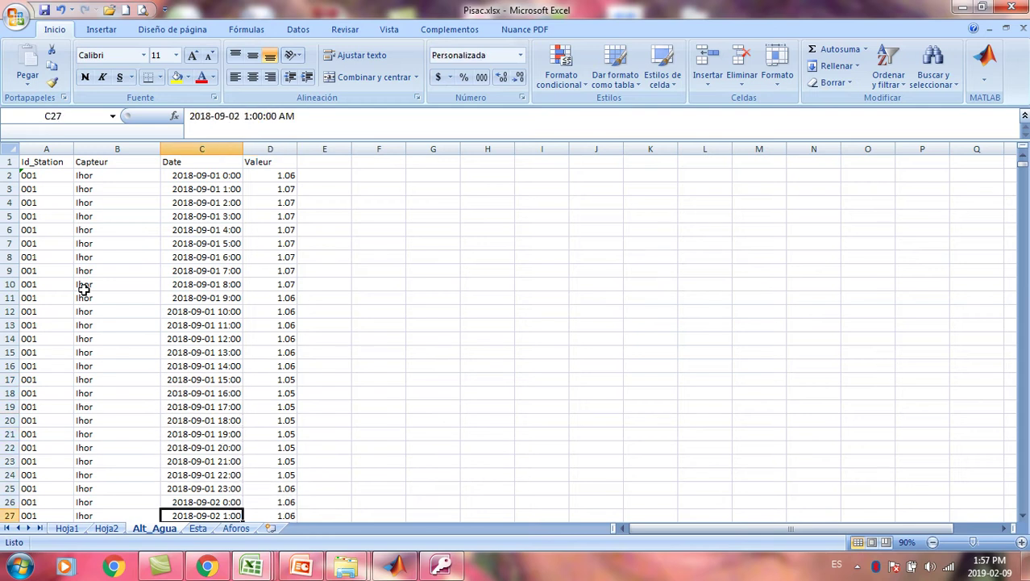
Check the last records of the Alt_Agua series, and return to the Date and Valeur headers in the first row
key("ctrl+Down")
key("Down")
key("Up")
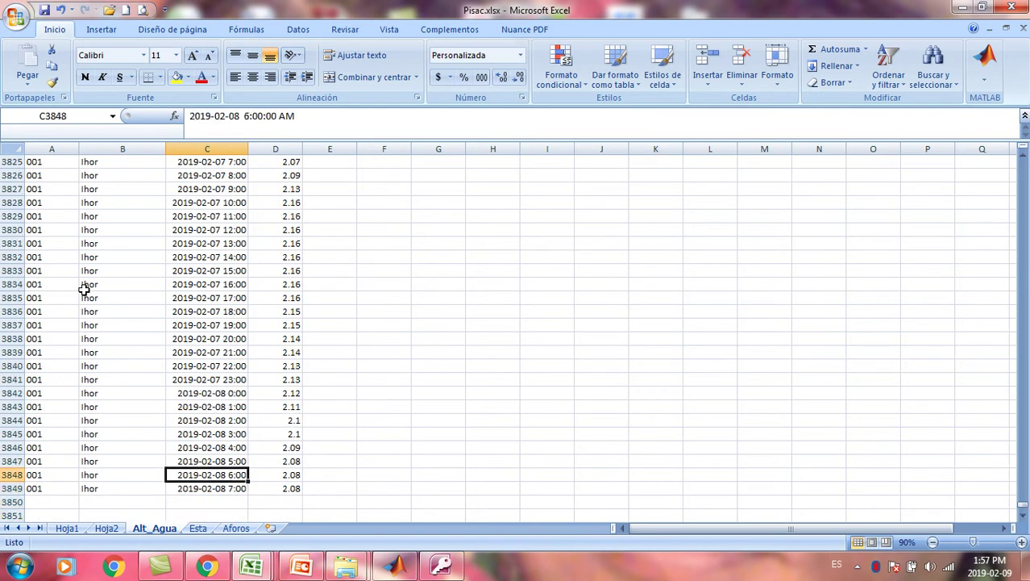
key("ctrl+Up")
key("Right")
key("Left")
key("Right")
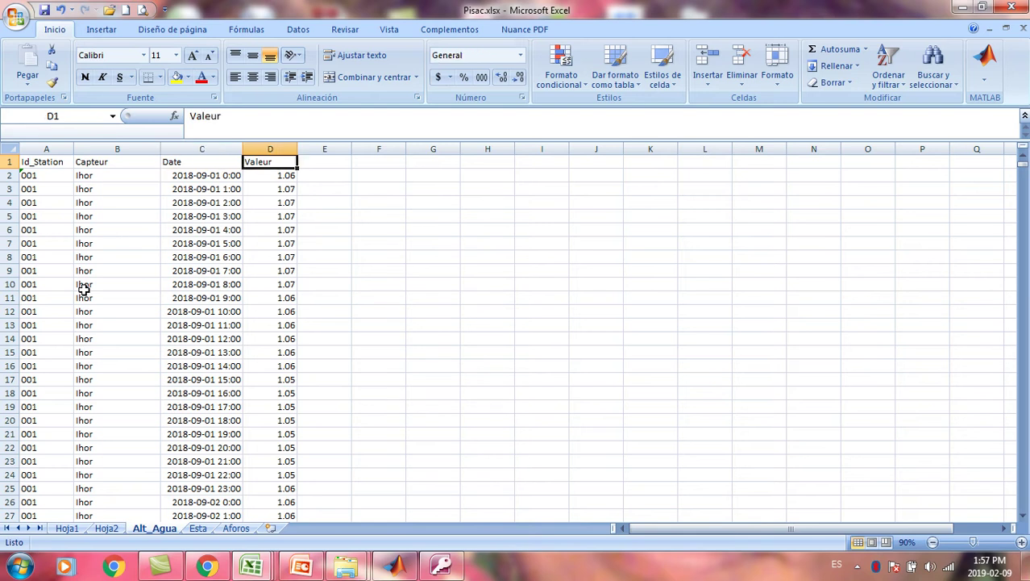
Preview the full Date and Valeur series on Alt_Agua as a basic 2D line chart, and remove the chart
key("Left")
key("Down")
key("shift+Right")
key("ctrl+shift+Down")
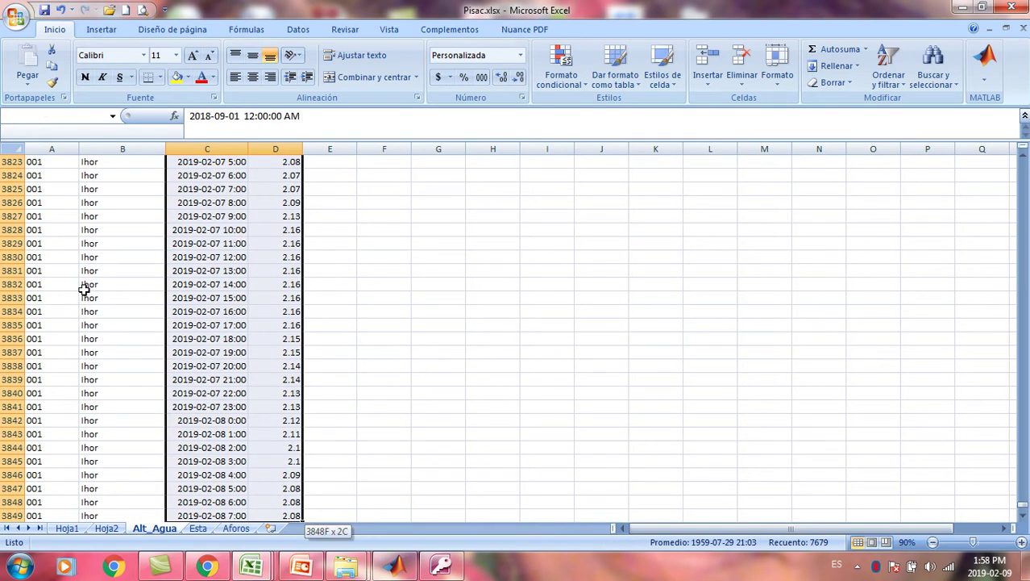
left_click(101, 29)
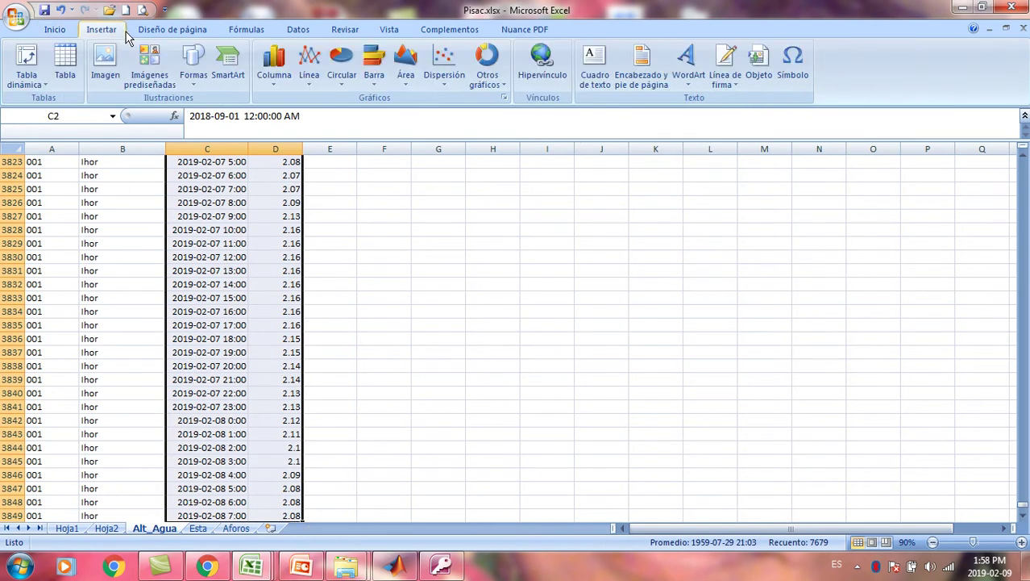
left_click(309, 71)
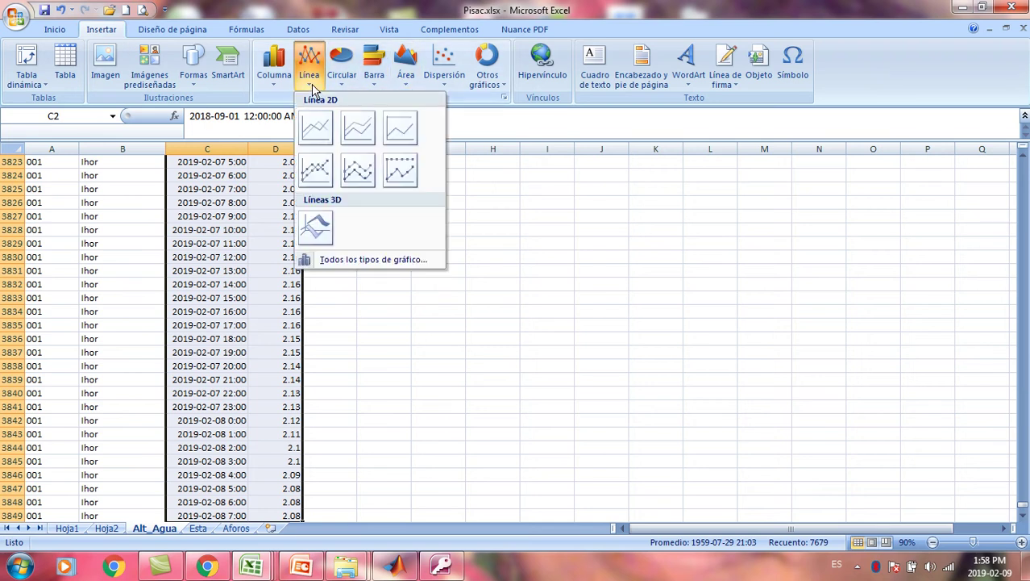
left_click(325, 137)
left_click_drag(699, 344, 884, 338)
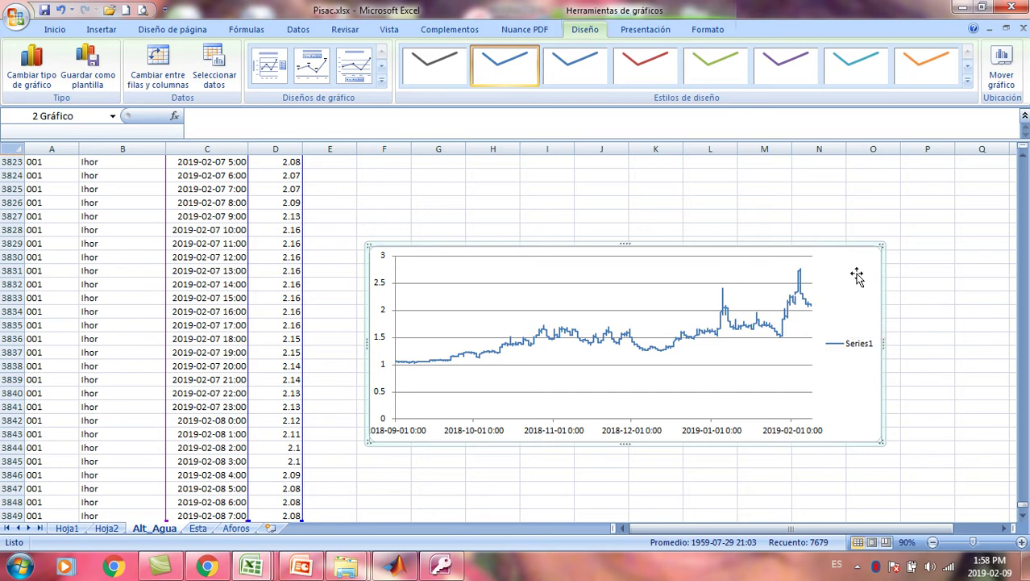
key("Delete")
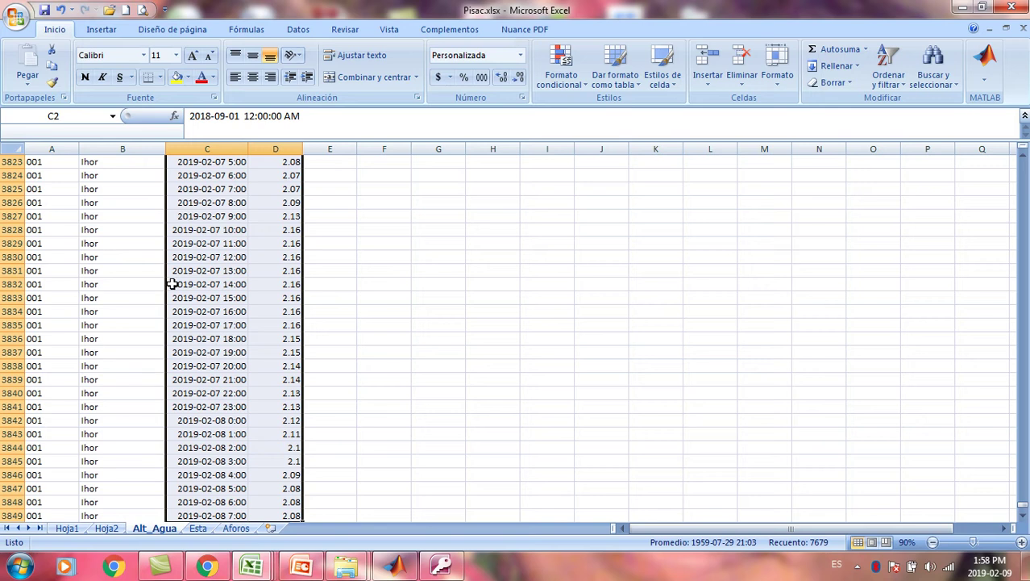
left_click(112, 270)
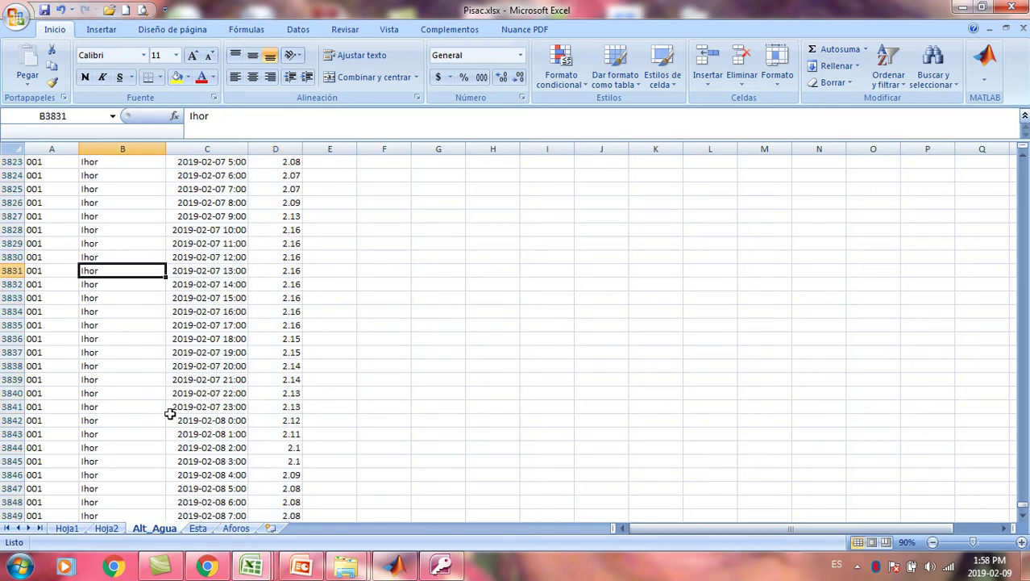
Open the Esta sheet and examine its station fields, from Id_Station and Nom through Latitude, Longitude and Altitude
left_click(199, 529)
left_click(144, 209)
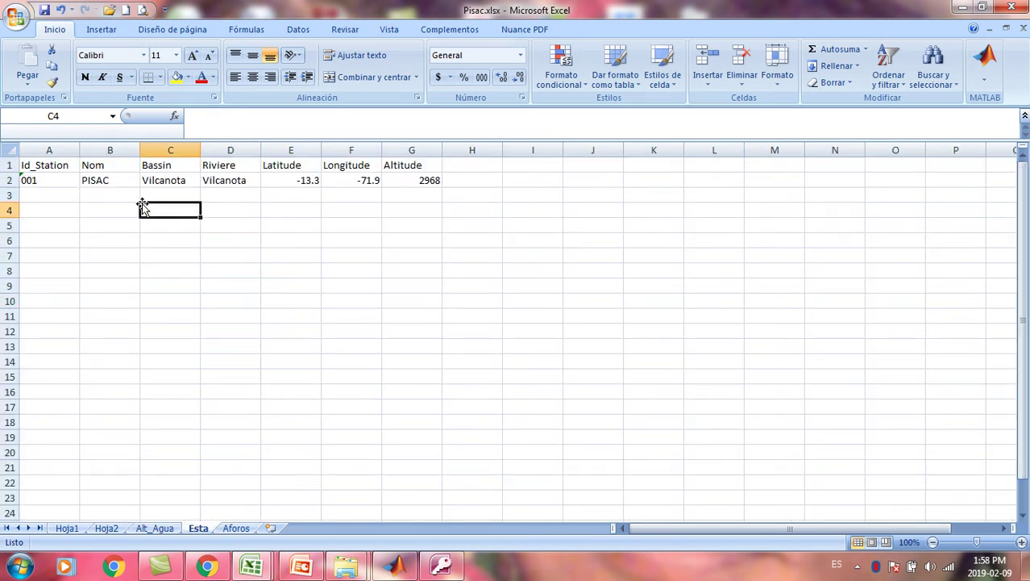
key("Up")
key("Up")
key("Up")
key("Left")
key("Left")
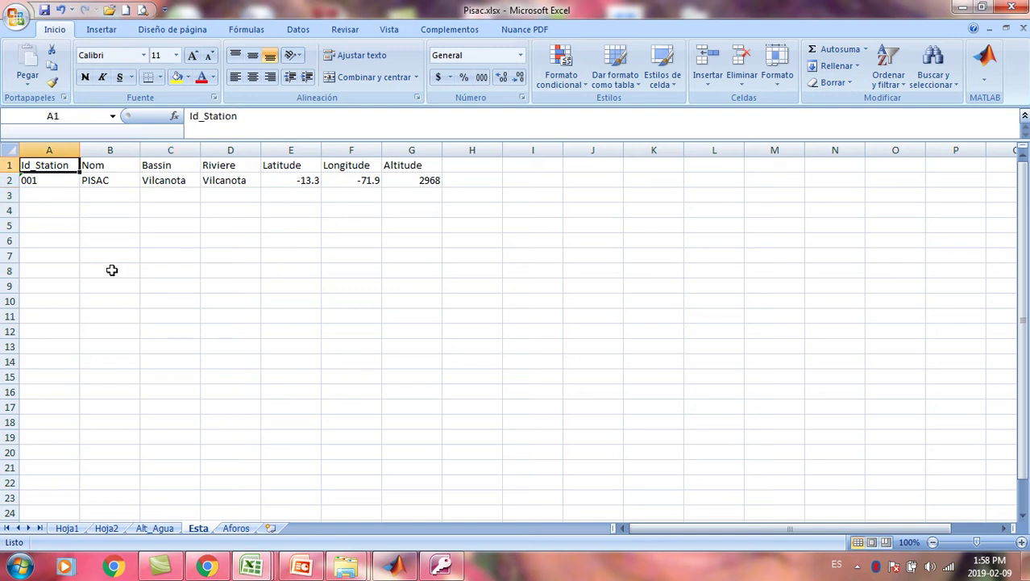
key("Right")
key("Right")
key("Right")
key("Right")
key("Right")
key("Right")
key("Down")
key("Left")
key("Left")
key("Left")
key("Left")
key("Left")
key("Left")
key("Up")
key("Right")
key("Right")
key("Right")
key("Left")
key("Left")
key("Left")
key("Right")
key("Right")
key("Right")
key("Right")
key("Right")
key("Right")
key("Left")
key("Left")
key("Left")
key("Left")
key("Left")
key("Left")
Compare the Pisac record in row 2 of Esta with the column headers, and return to its Id_Station value
key("Right")
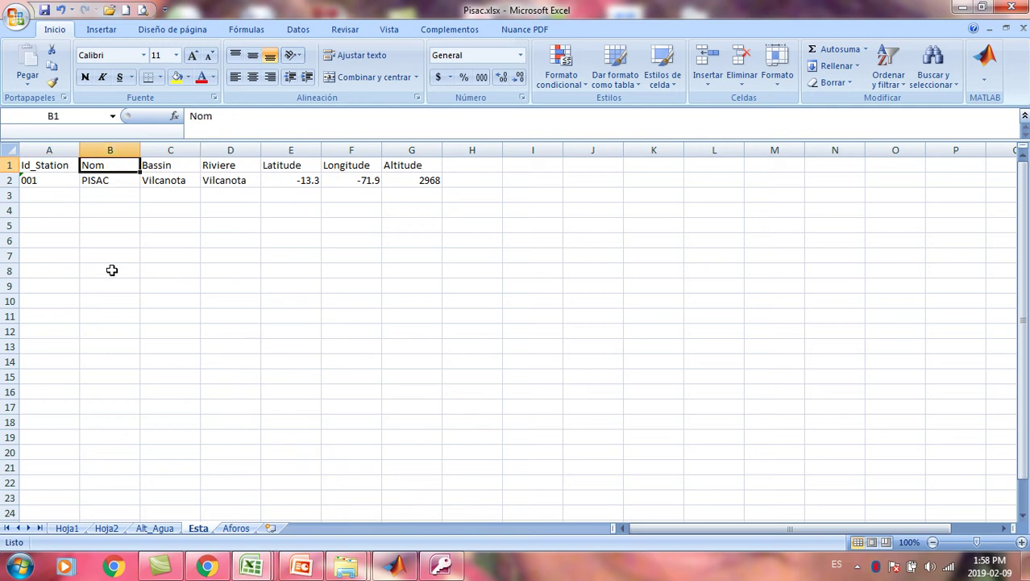
key("Right")
key("Right")
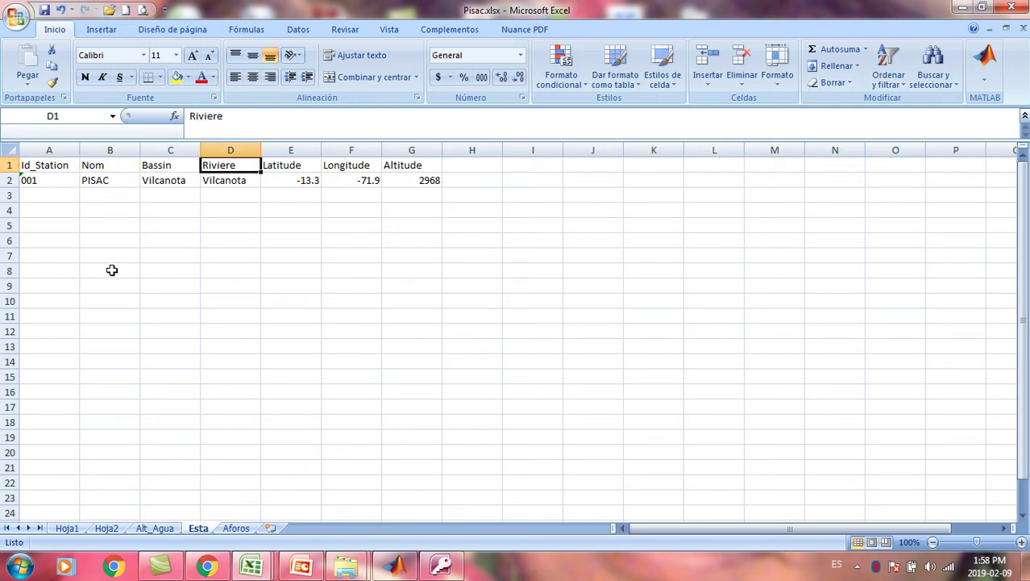
key("Right")
key("Right")
key("Right")
key("Down")
key("Left")
key("Left")
key("Left")
key("Left")
key("Left")
key("Left")
key("Up")
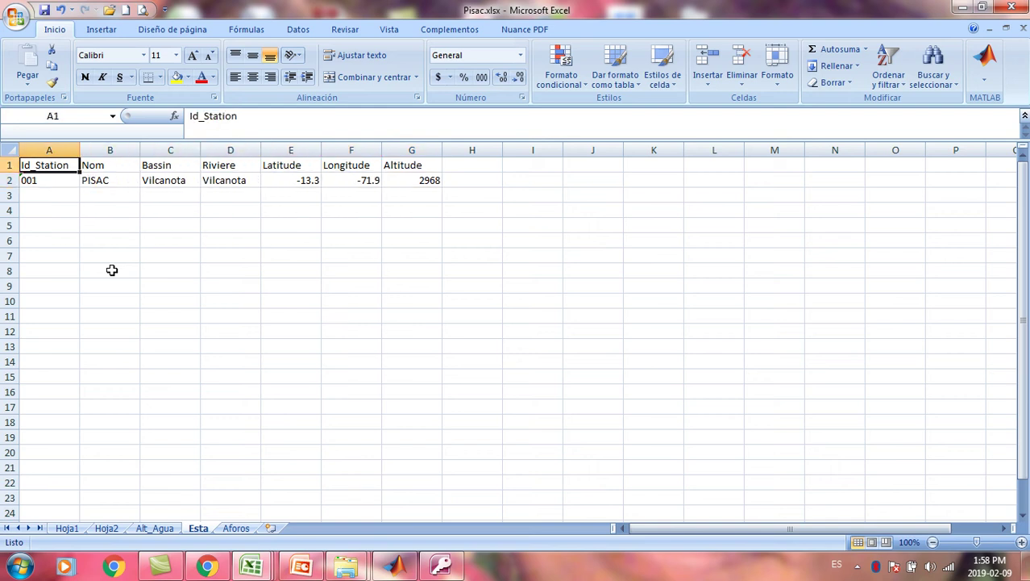
key("Right")
key("Right")
key("Right")
key("Right")
key("Right")
key("Right")
key("Down")
key("Left")
key("Left")
key("Left")
key("Left")
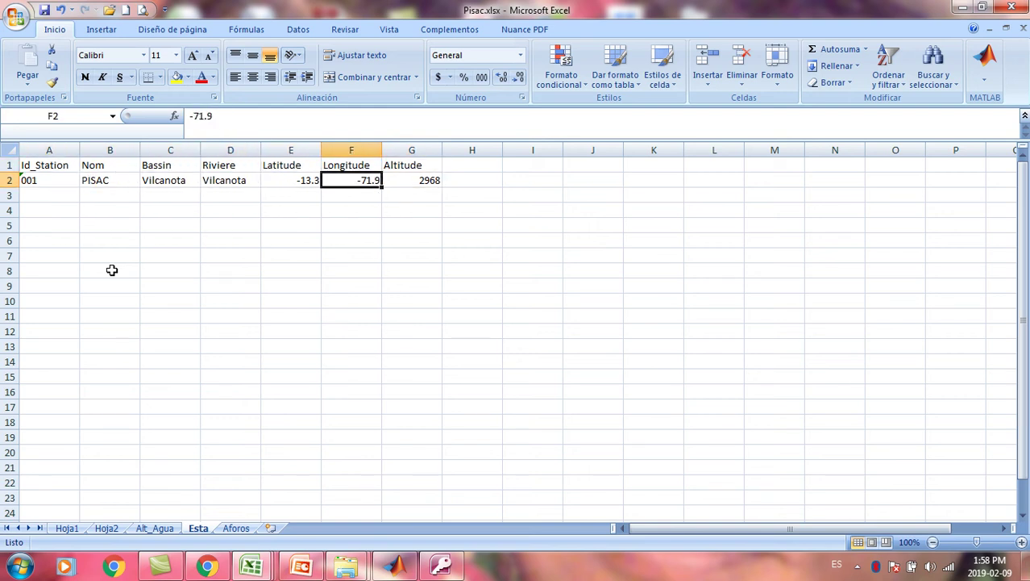
key("Left")
key("Left")
key("Up")
key("Right")
key("Right")
key("Right")
key("Right")
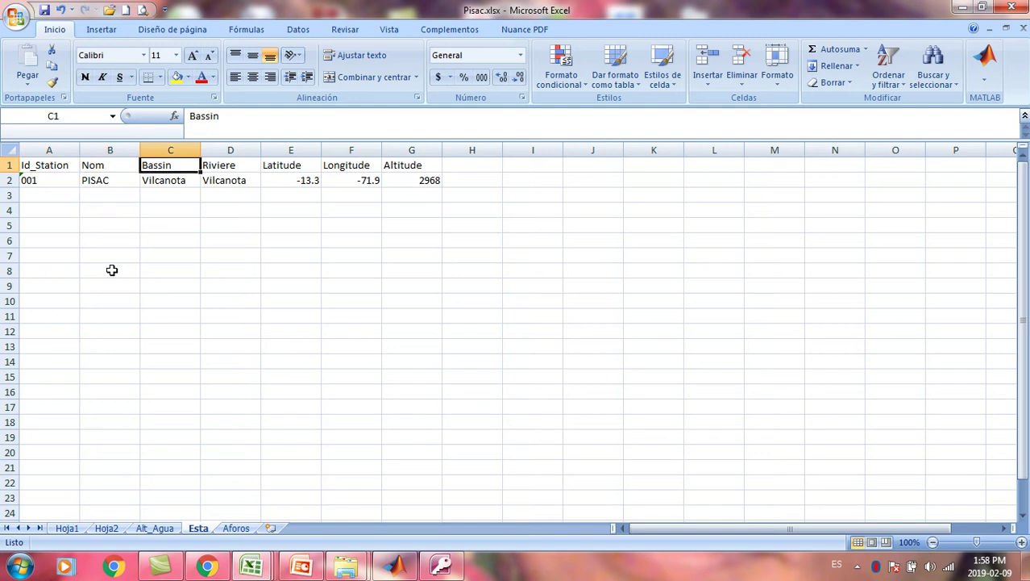
key("Right")
key("Right")
key("Down")
key("Left")
key("Left")
key("Left")
key("Left")
key("Left")
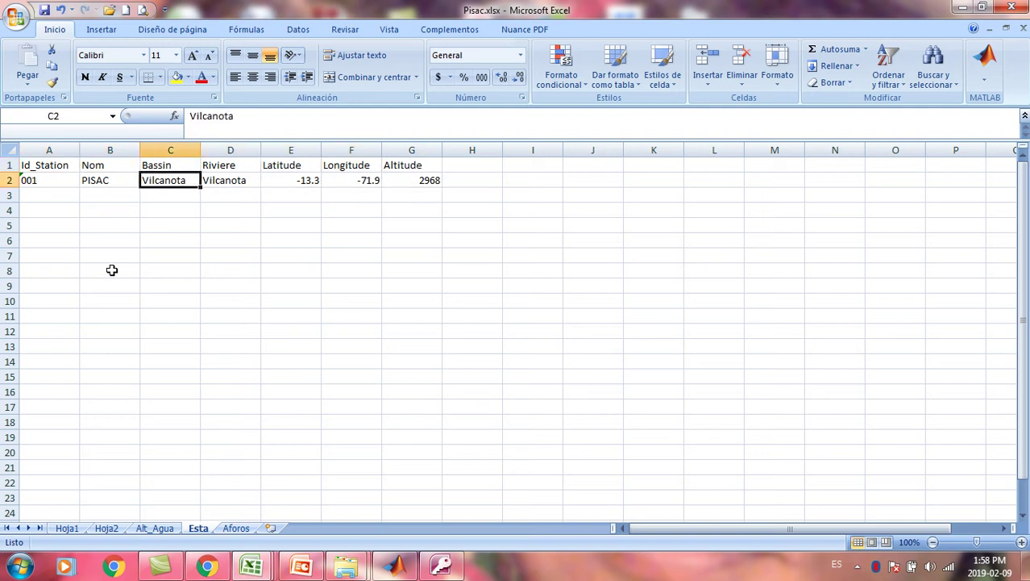
key("Left")
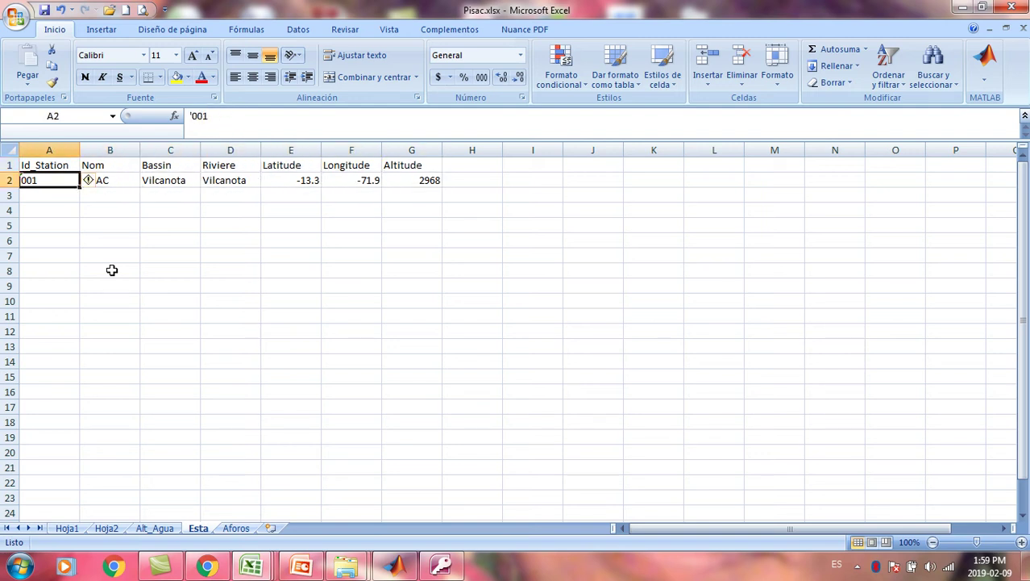
Examine the gauging table on the Aforos sheet, covering Id_Station, Capteur, Date, H, Q and Section_Mouillee
left_click(236, 528)
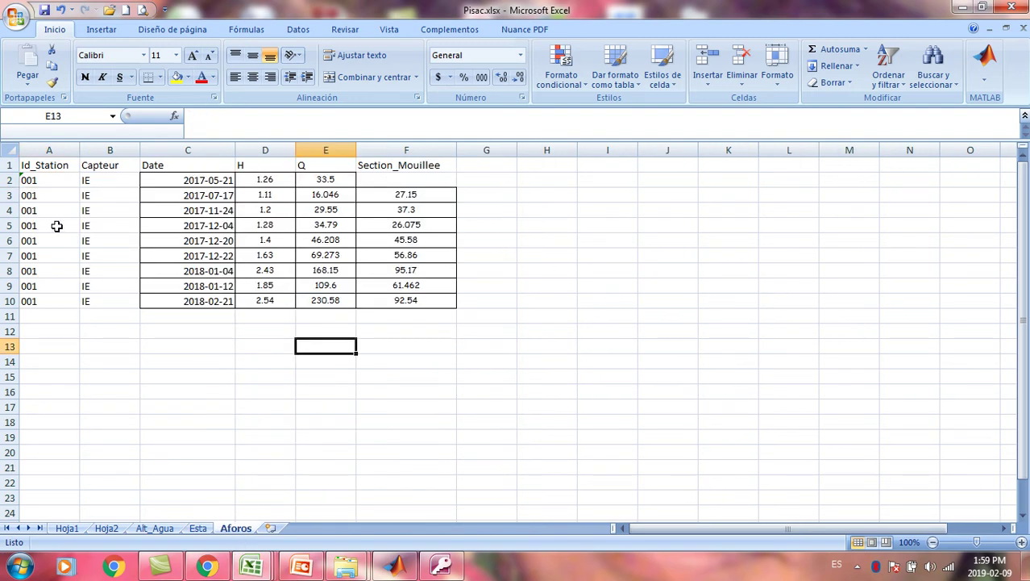
left_click(58, 194)
left_click(74, 165)
left_click_drag(74, 165, 405, 297)
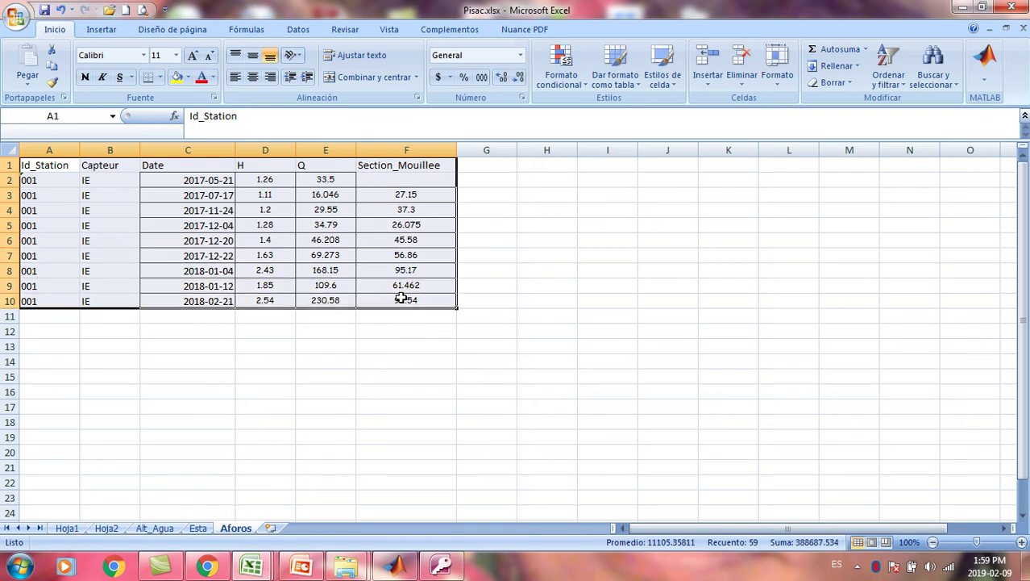
left_click(326, 330)
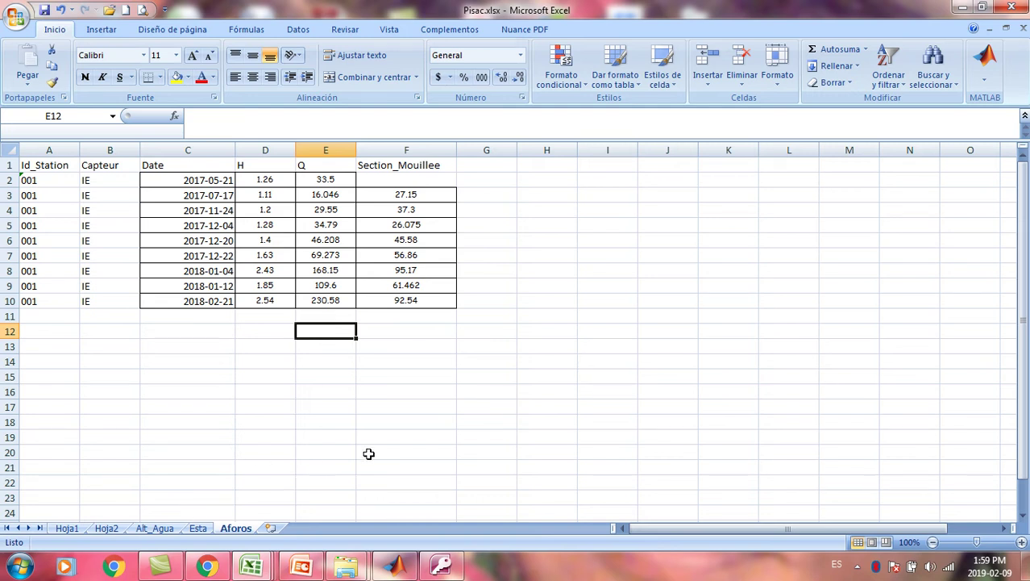
Switch to HYDRACCESS and create an empty database named PisacF in the hydracces_QG folder
left_click(441, 569)
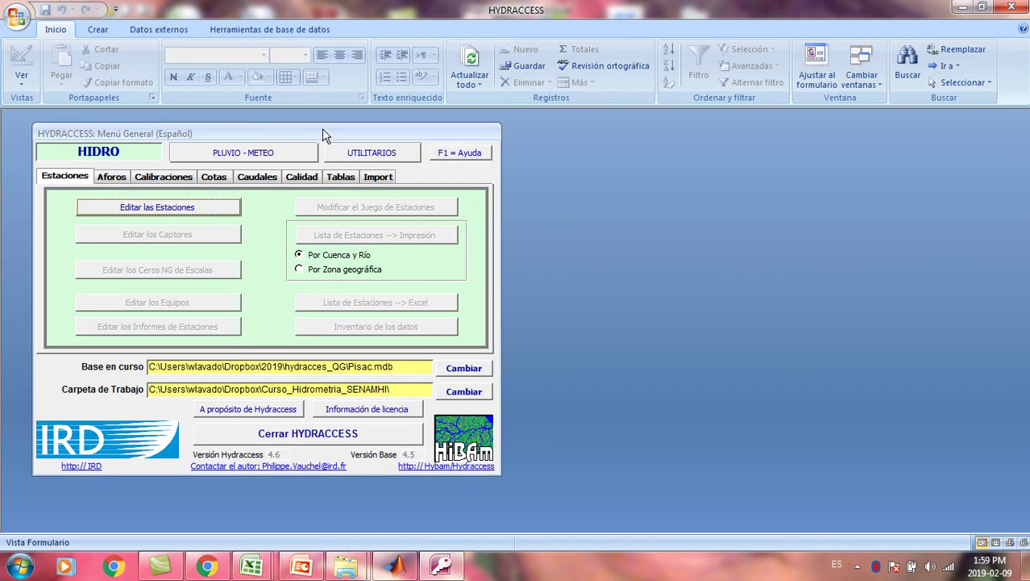
left_click_drag(324, 135, 363, 141)
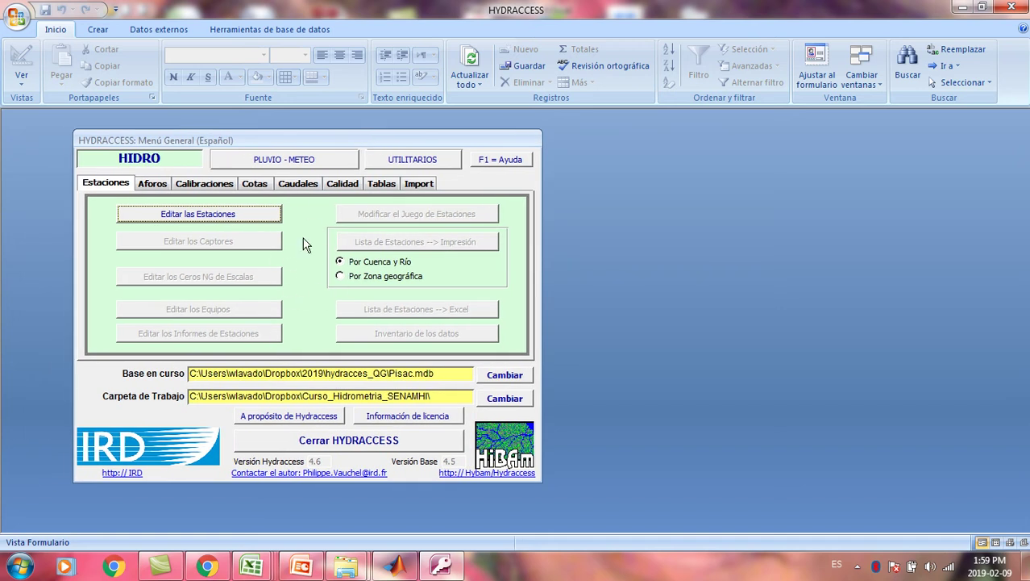
left_click(432, 165)
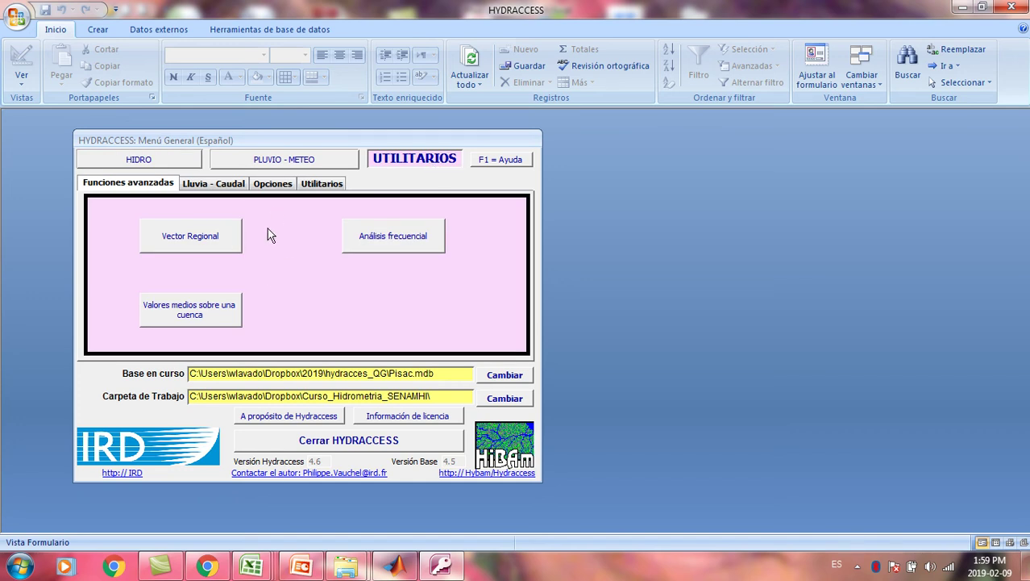
left_click(322, 184)
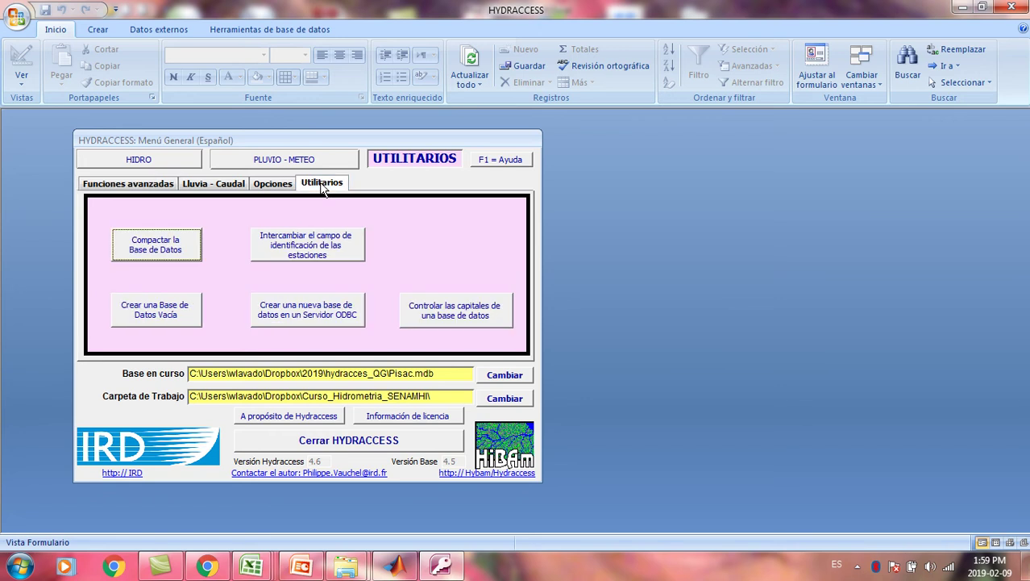
left_click(170, 320)
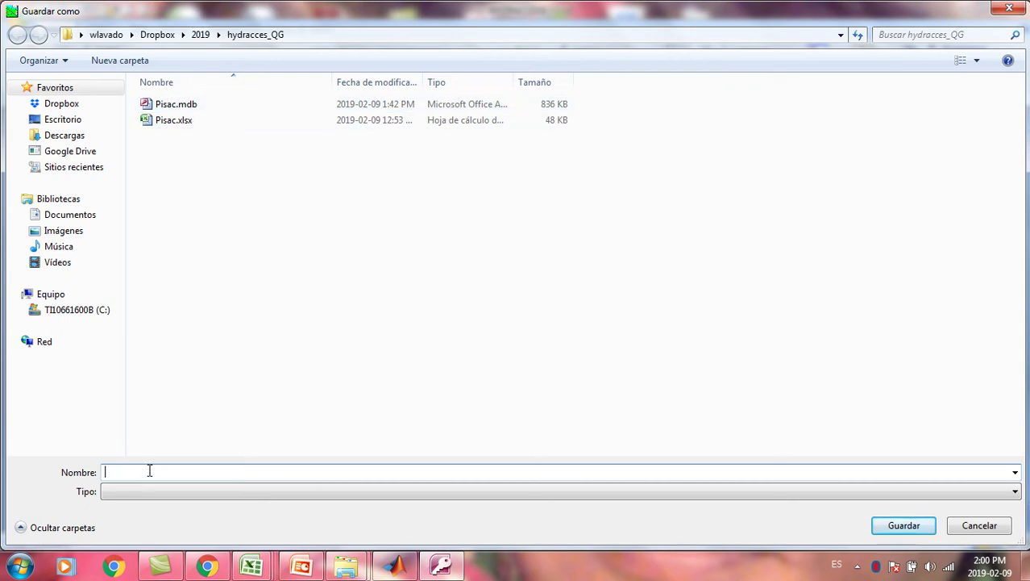
type("Pisac")
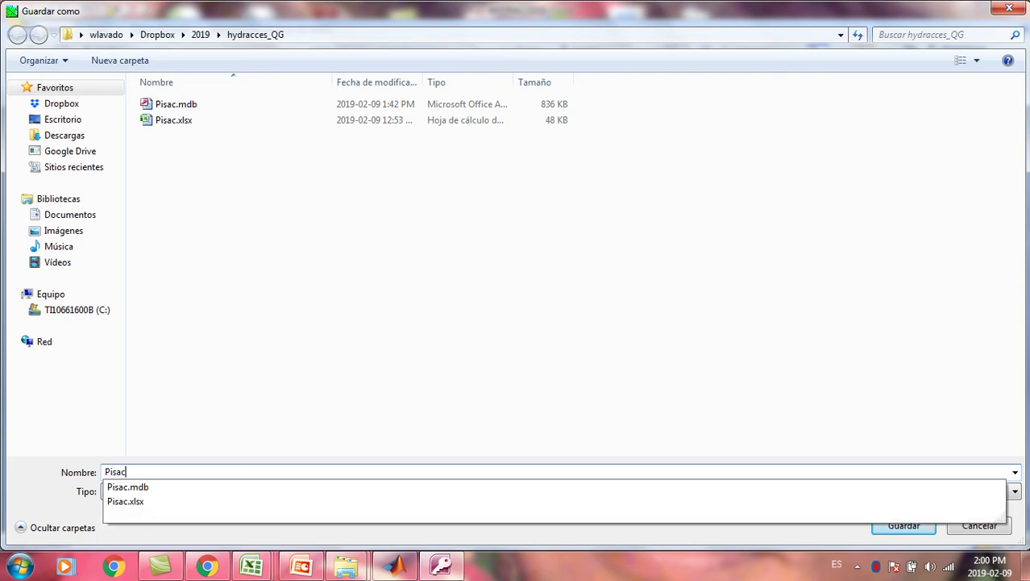
type("F")
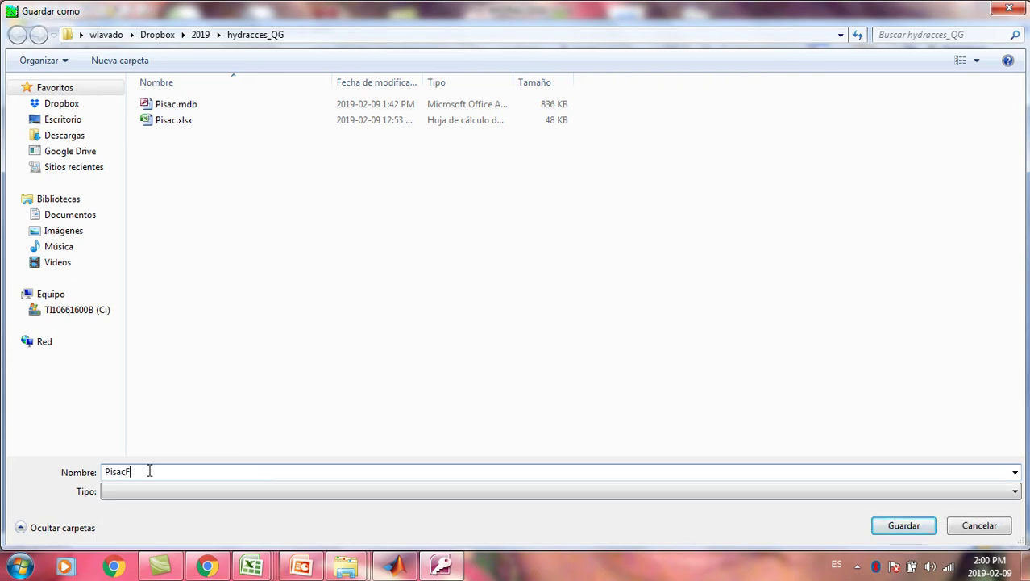
left_click(906, 526)
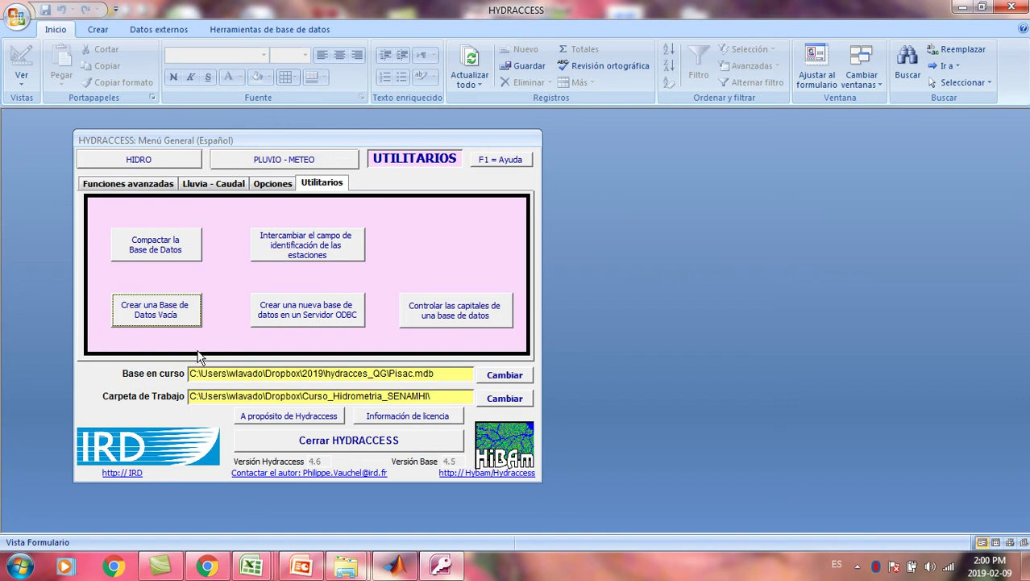
Try to change the current database to the Access file PisacF.mdb
left_click(513, 376)
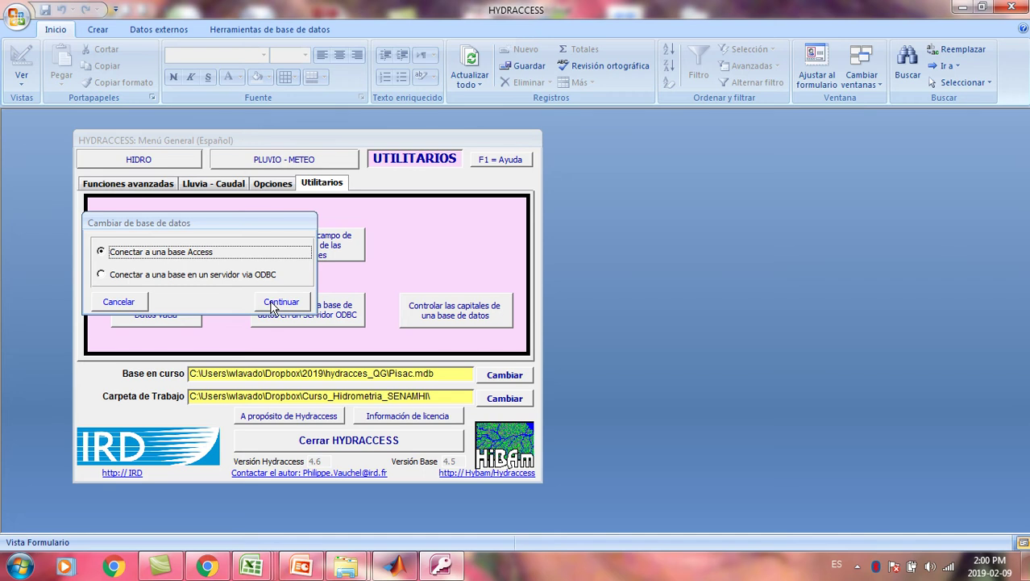
left_click(273, 303)
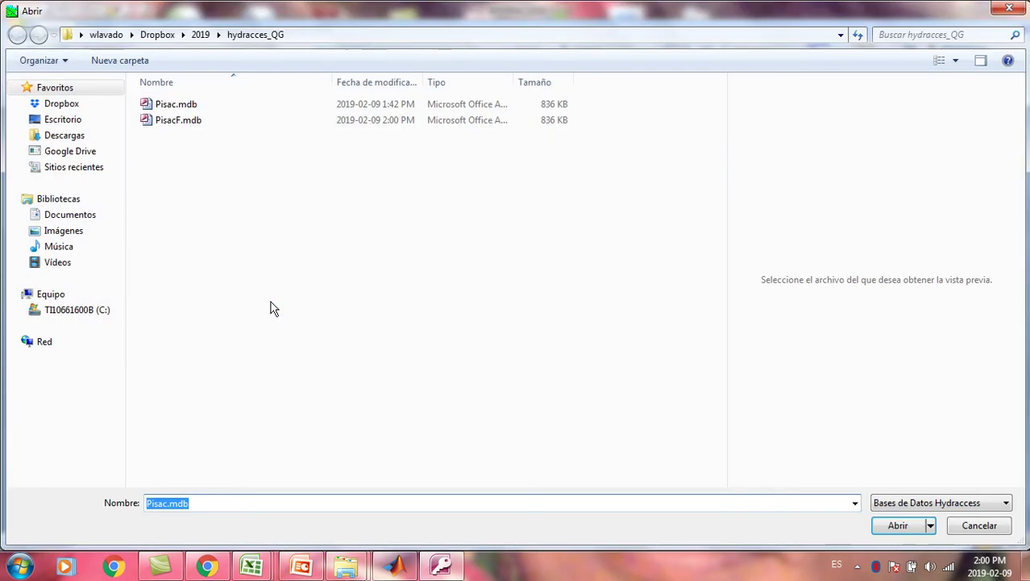
left_click(201, 133)
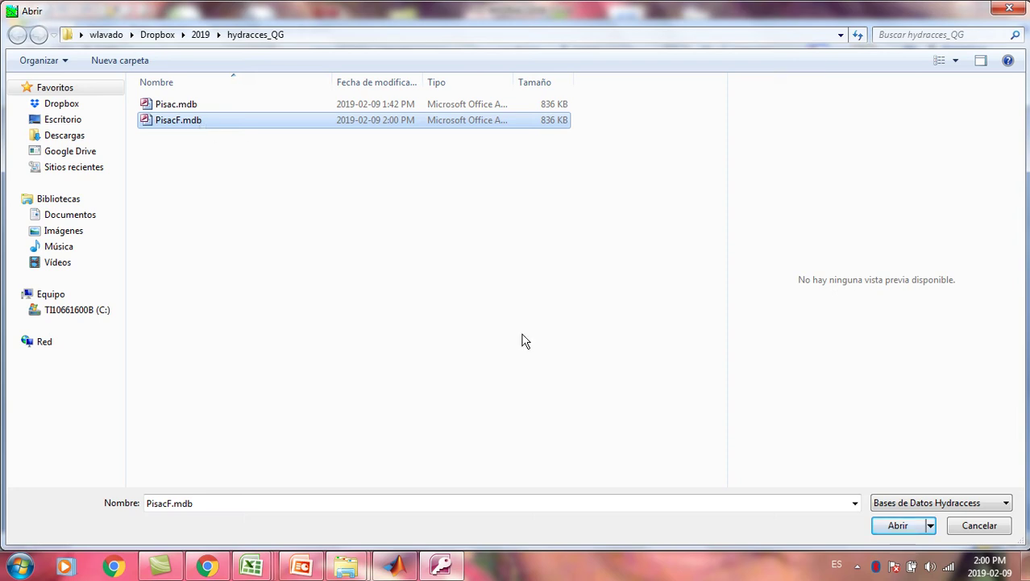
left_click(898, 526)
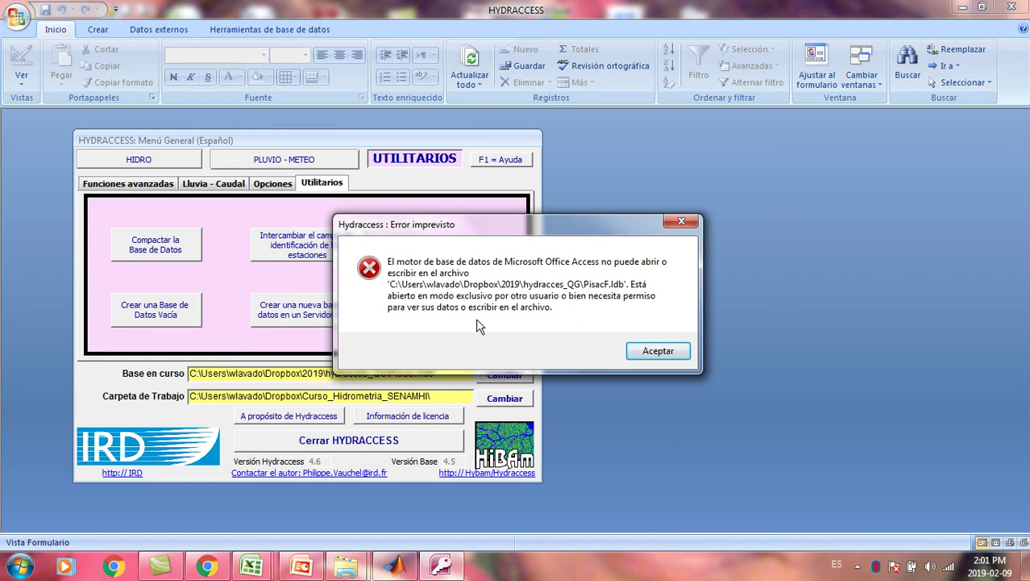
left_click(654, 352)
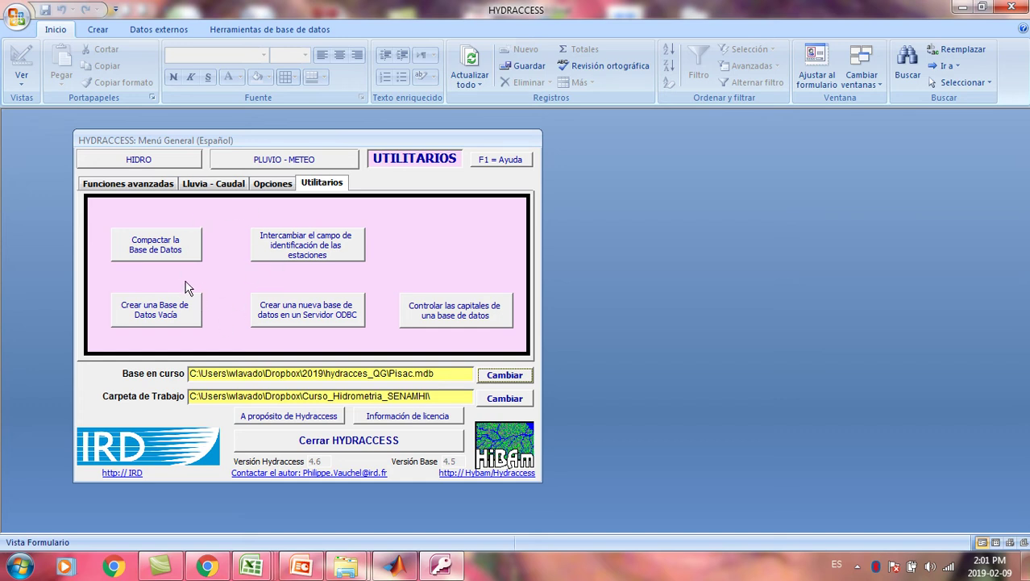
Open the HIDRO import form for hydrometric stations and look through its HYDRACCESS fields and default values
left_click(164, 165)
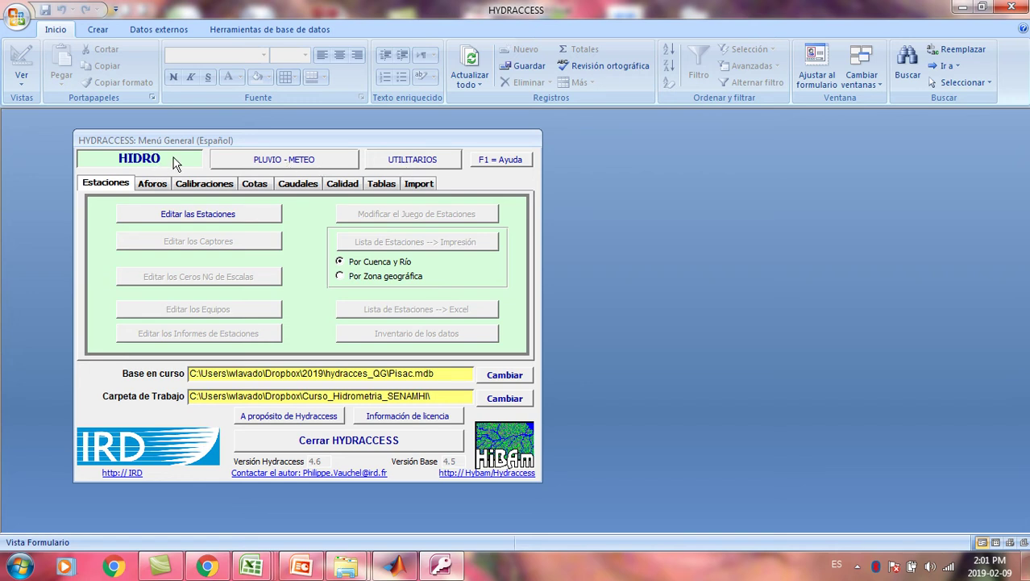
left_click(416, 185)
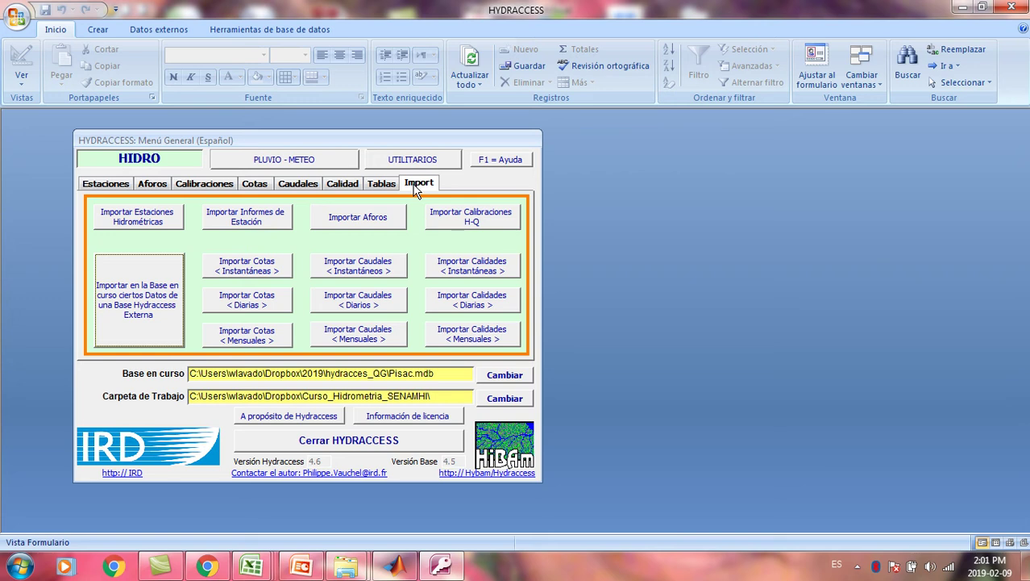
left_click(141, 219)
left_click_drag(240, 127, 294, 125)
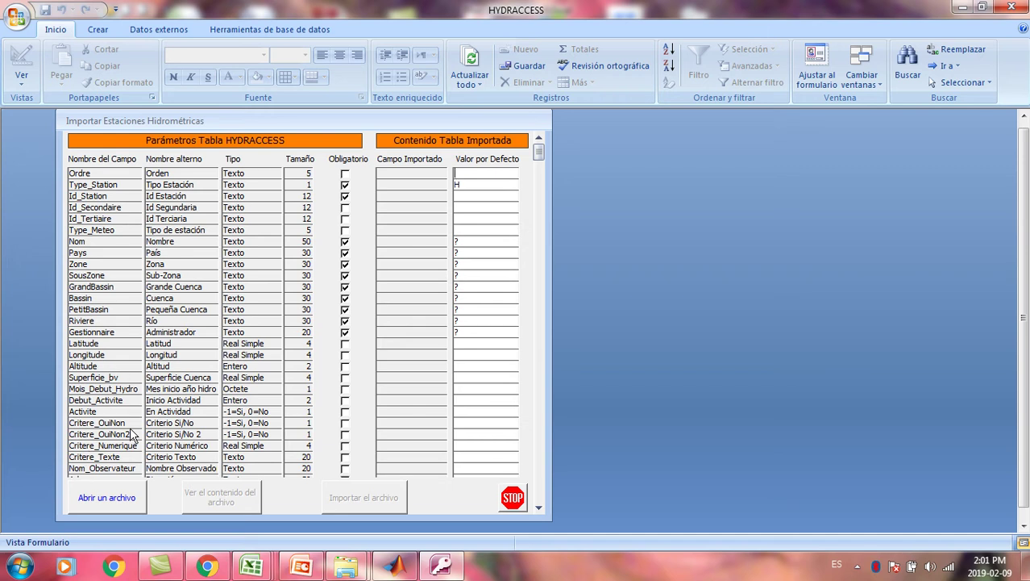
left_click_drag(542, 154, 533, 191)
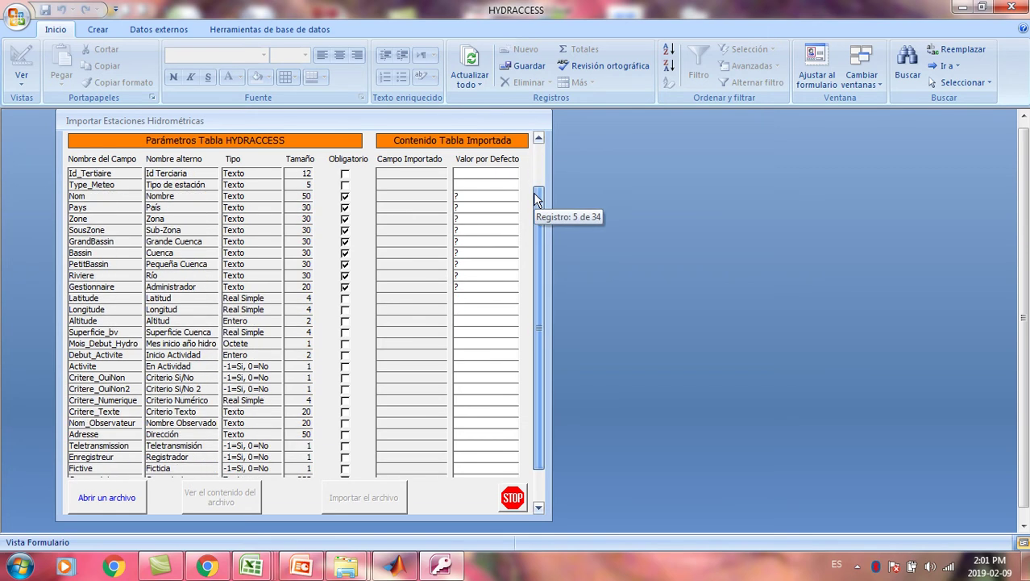
Try to load Pisac.xlsx from the Dropbox folder 2019\hydracces_QG as the station import file
left_click(119, 497)
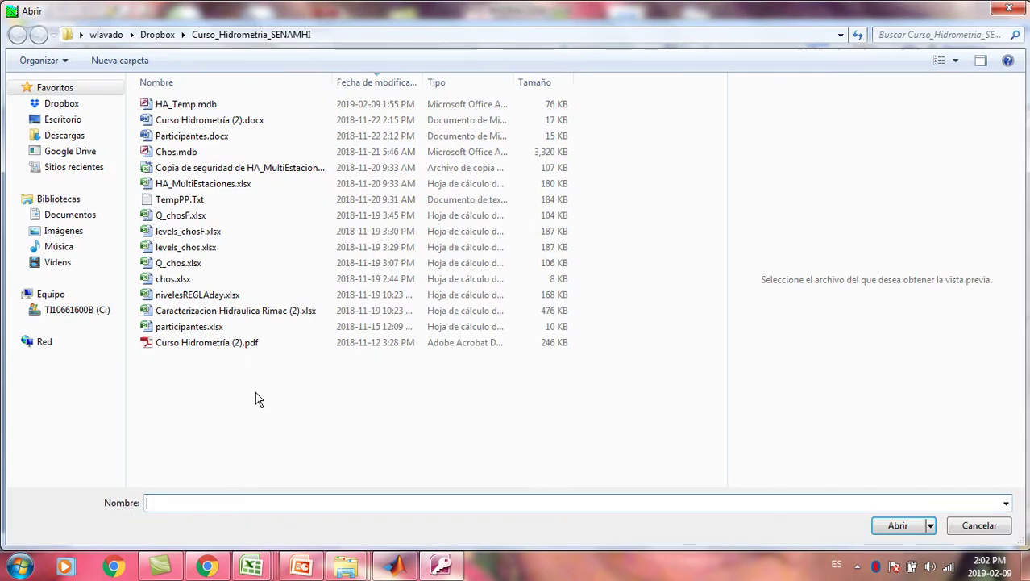
left_click(79, 109)
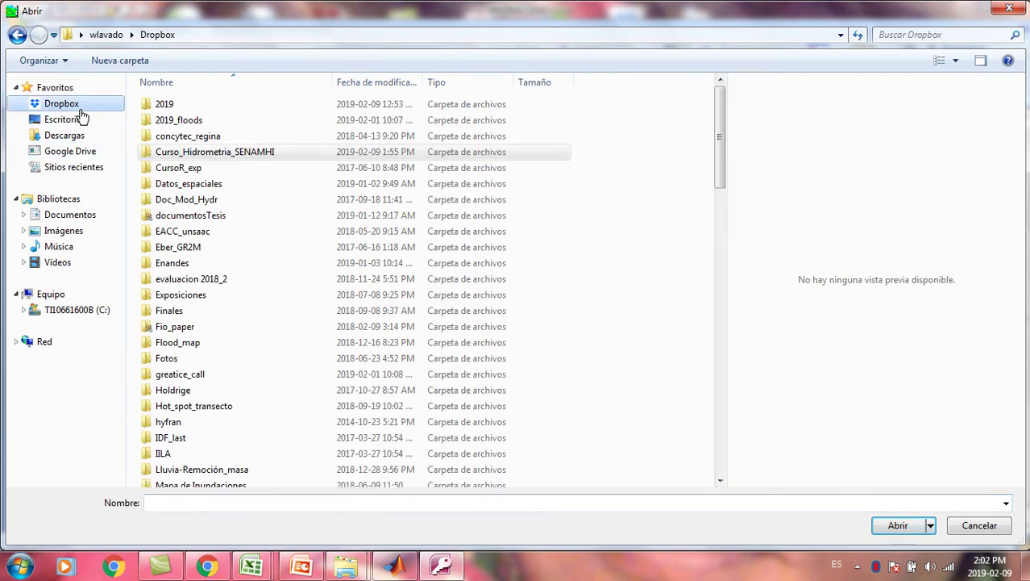
double_click(216, 105)
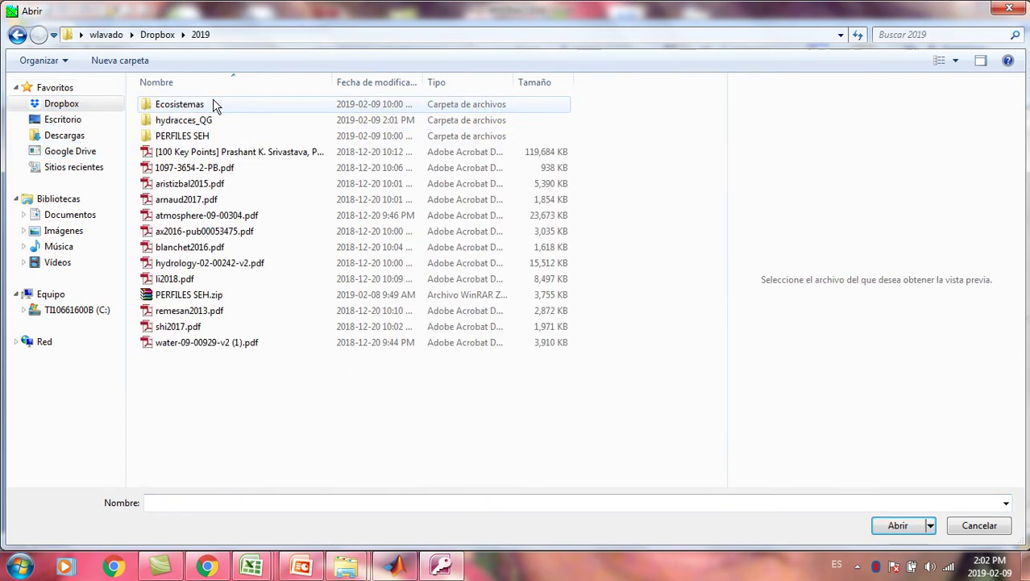
double_click(212, 120)
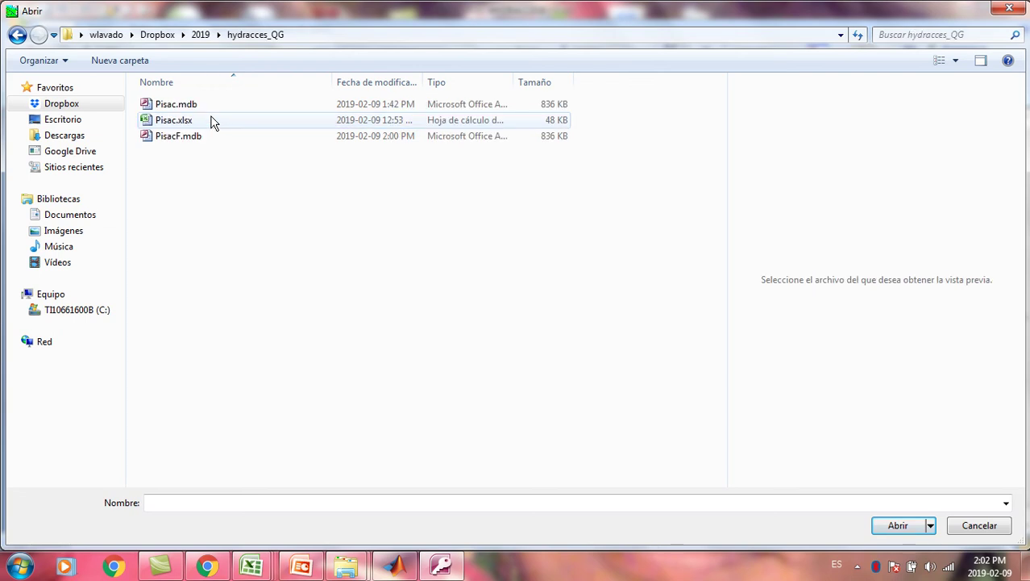
double_click(212, 120)
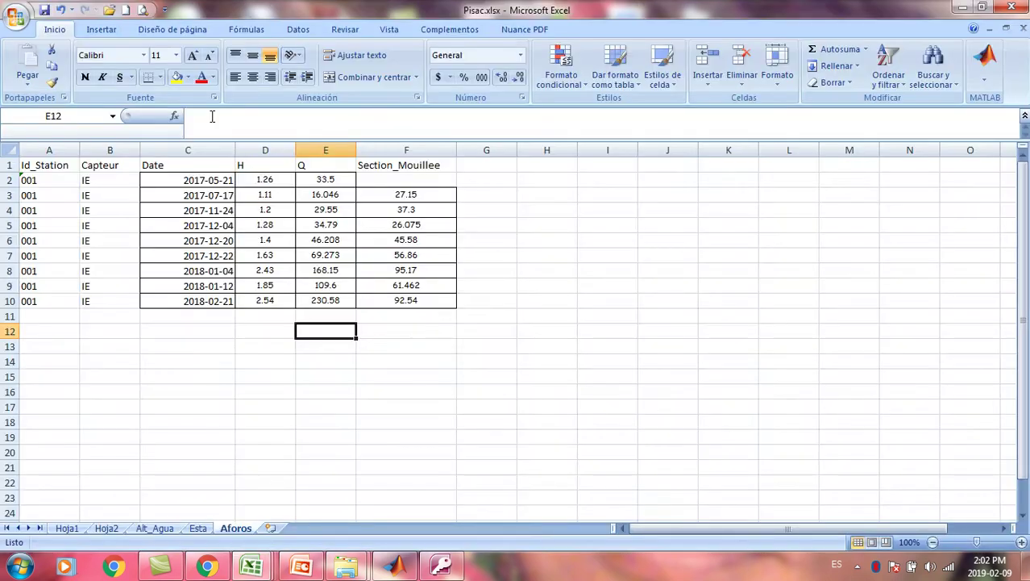
left_click(971, 8)
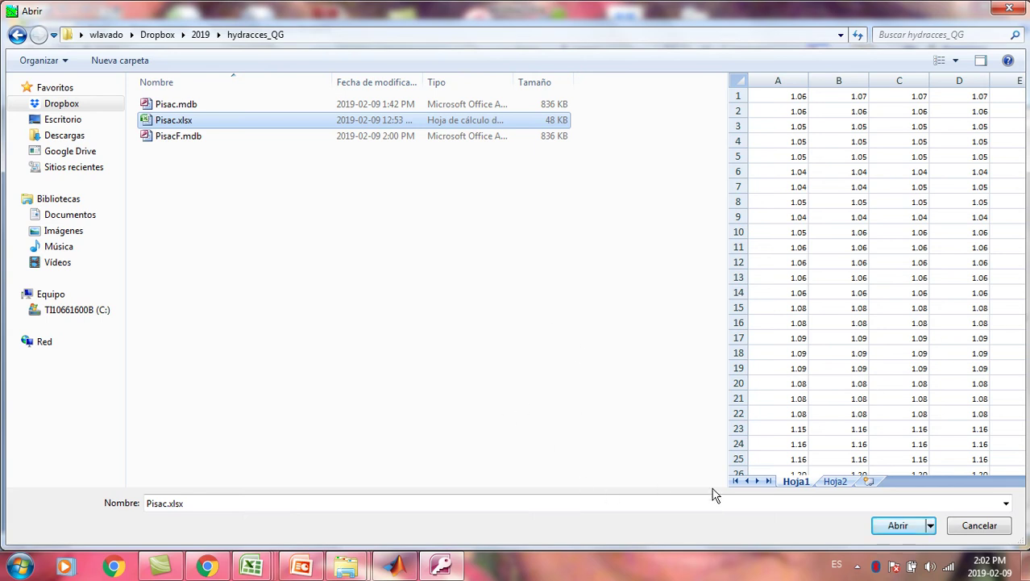
left_click(887, 529)
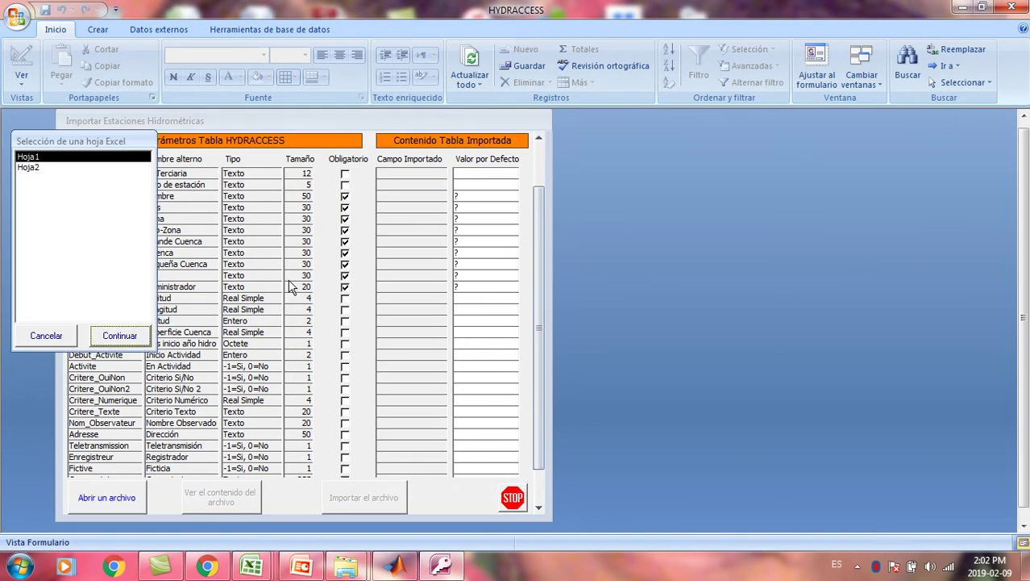
Switch to the Pisac.xlsx workbook in Excel, save it and close it to return to HYDRACCESS
mouse_move(248, 571)
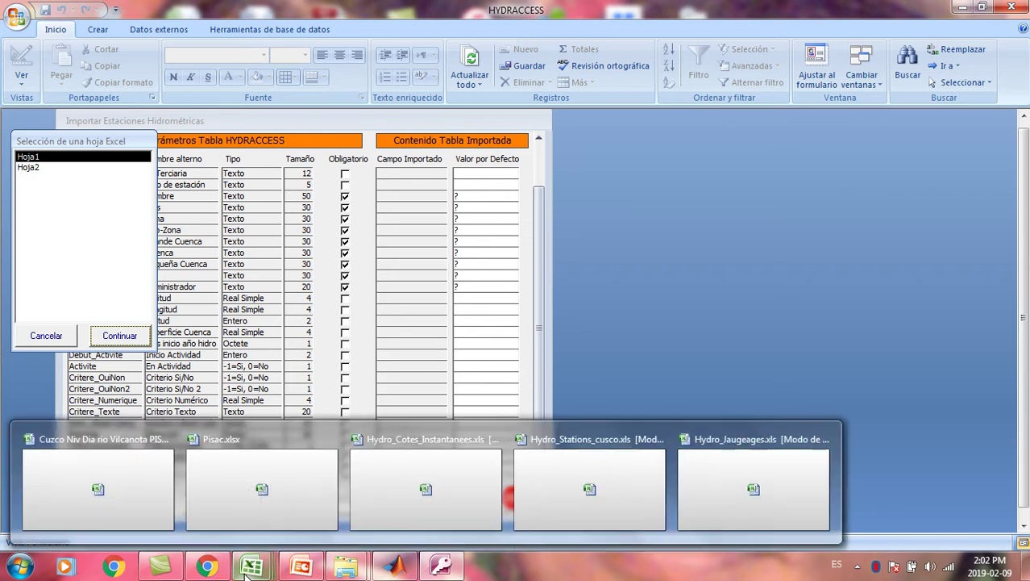
left_click(265, 493)
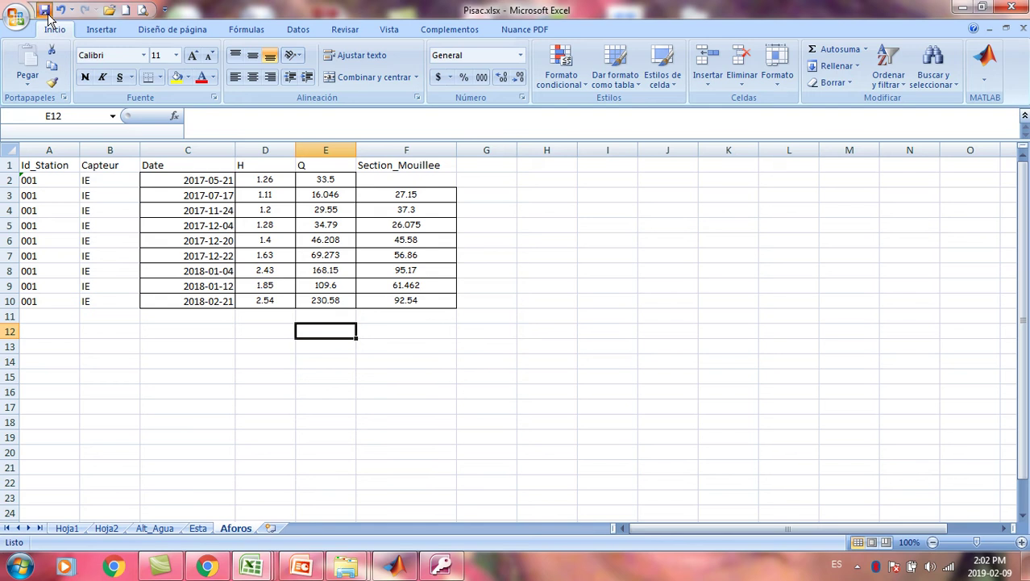
left_click(1004, 12)
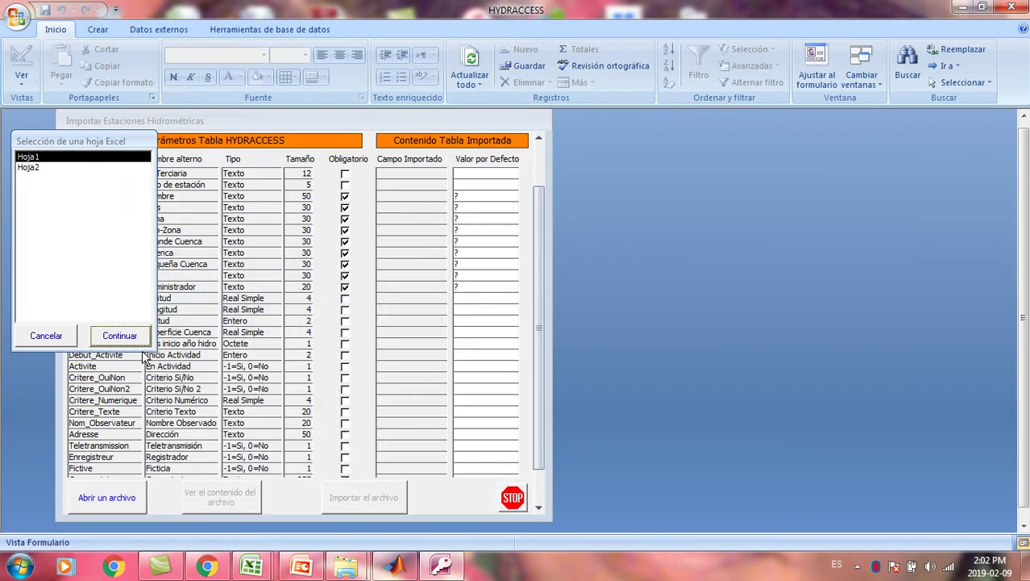
Cancel the pending sheet selection, reopen Pisac.xlsx and load its Esta sheet into the station import
left_click(62, 338)
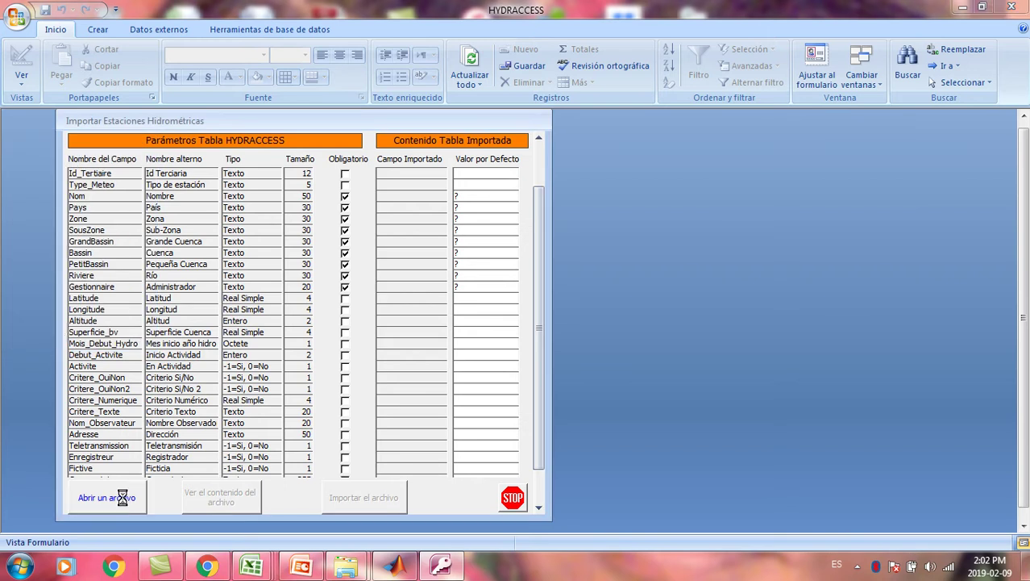
left_click(113, 497)
left_click(208, 121)
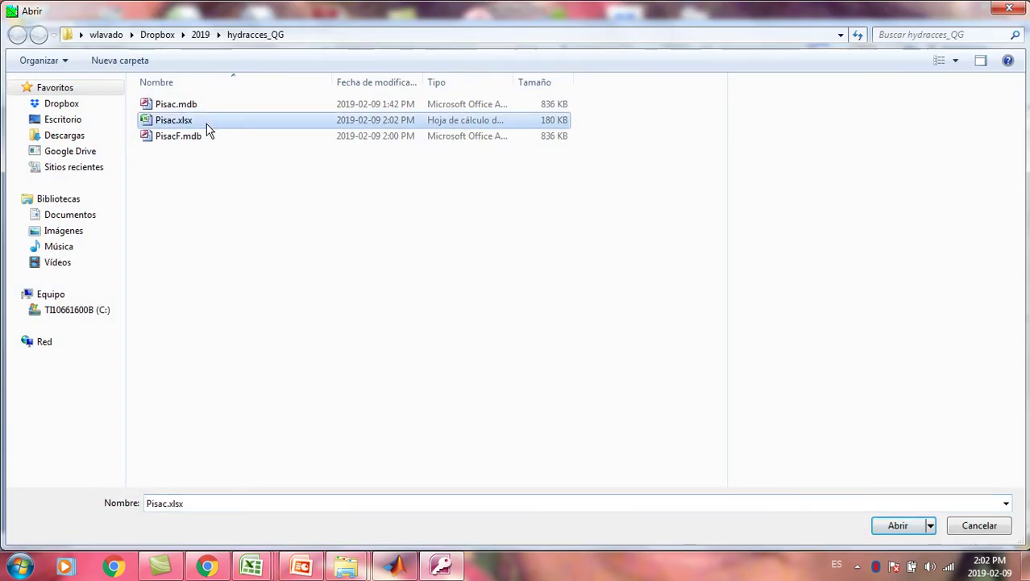
left_click(897, 525)
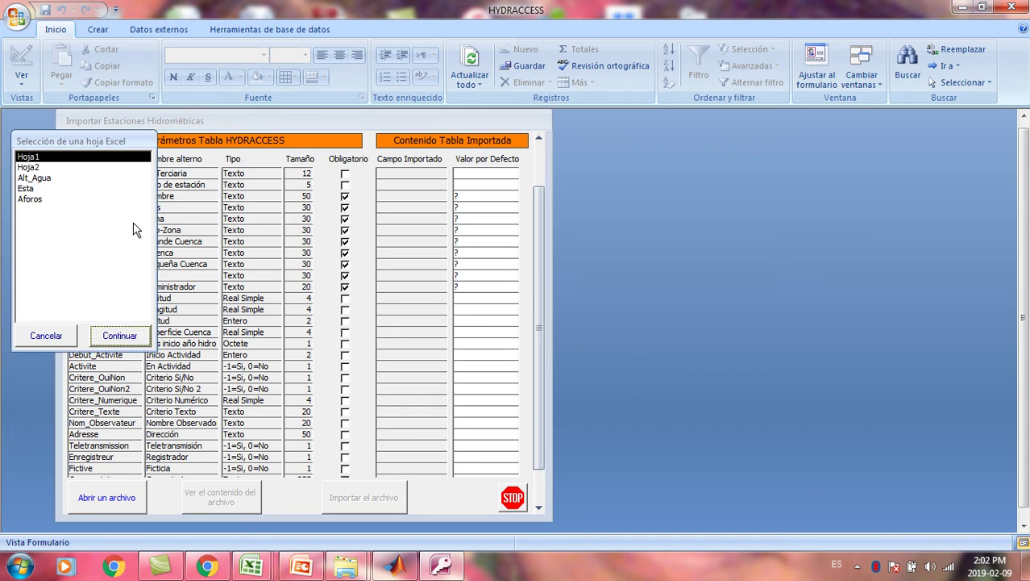
left_click(33, 189)
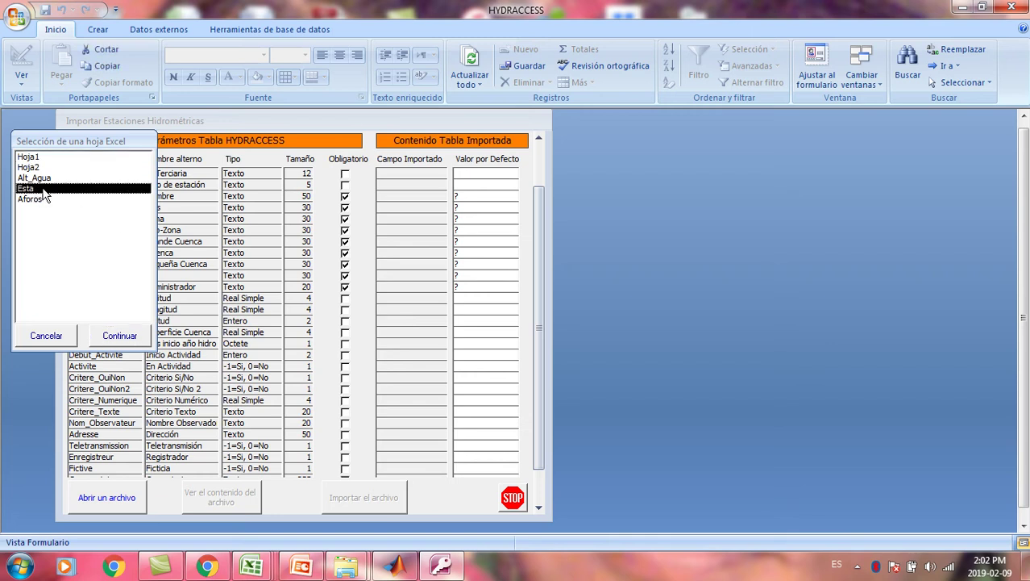
left_click(131, 336)
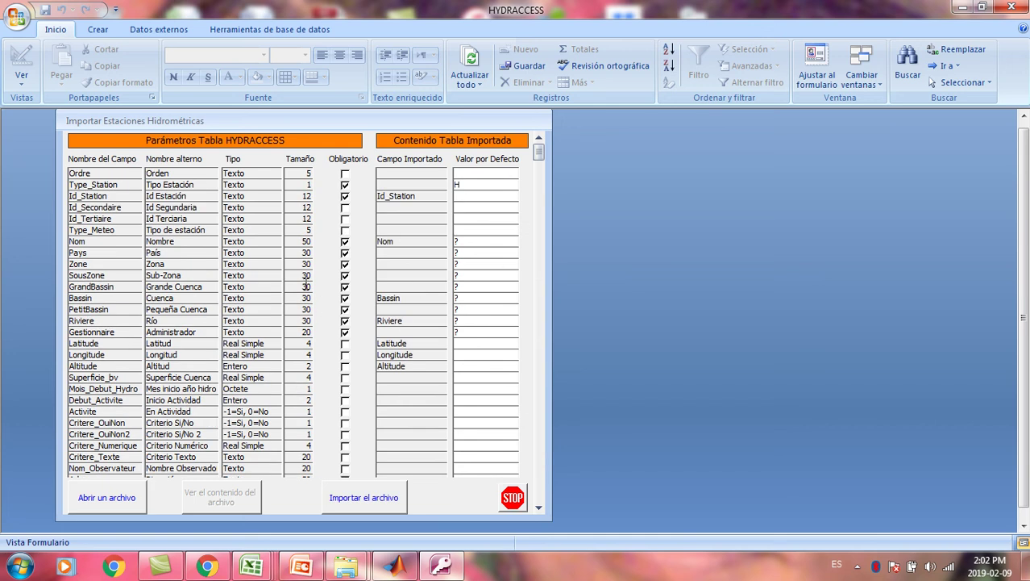
Import the Esta station record into the current database, accept the import summary and close the import form
left_click(370, 501)
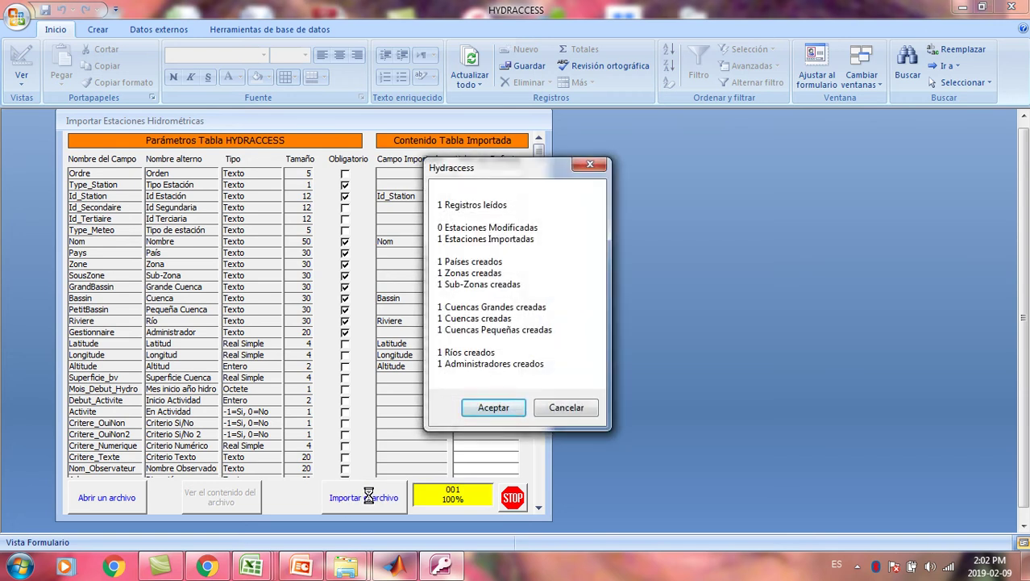
left_click(494, 408)
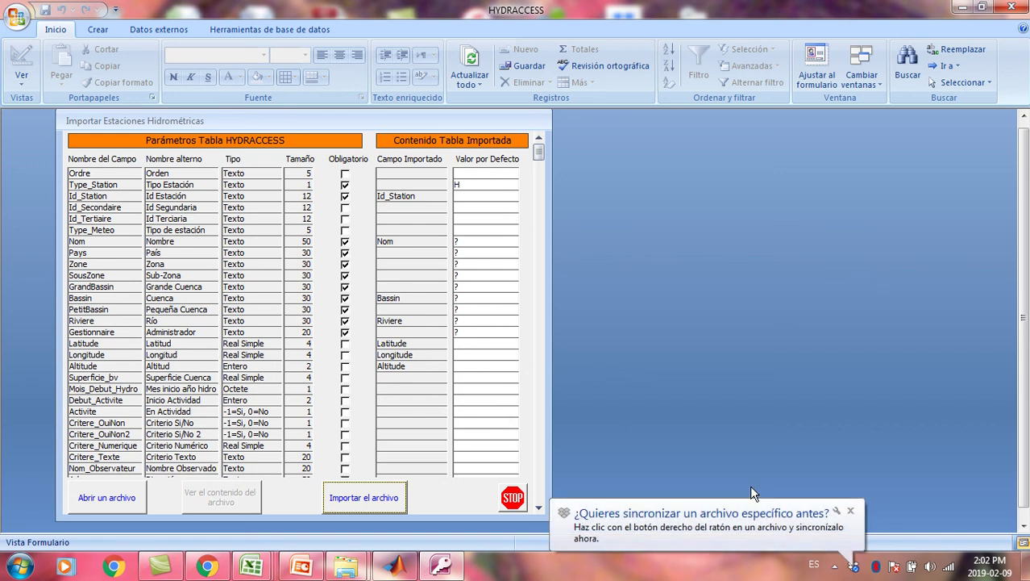
left_click(848, 508)
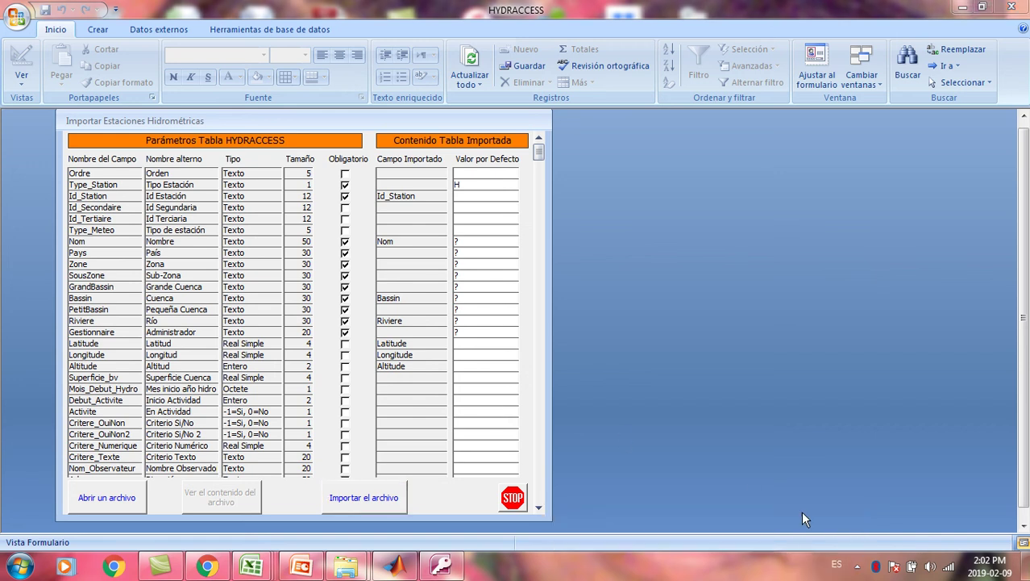
left_click(513, 498)
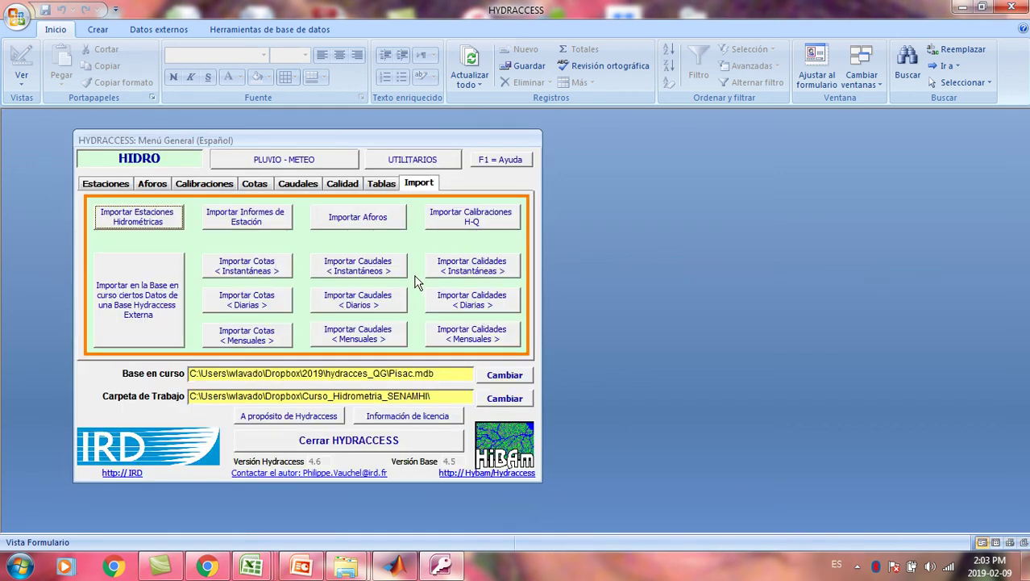
Check the imported station record in the station editor, then close the editor
left_click(127, 190)
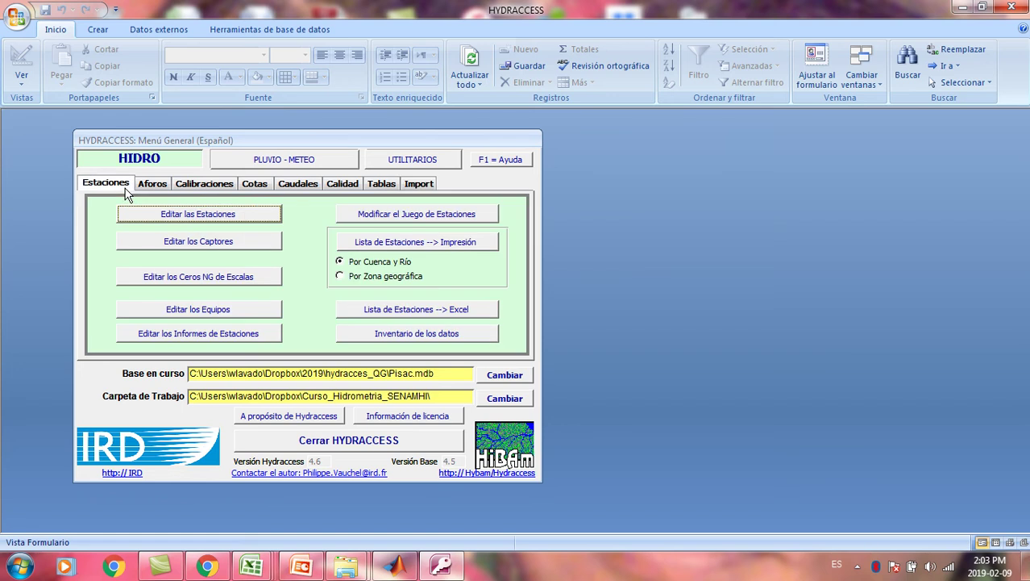
left_click(187, 221)
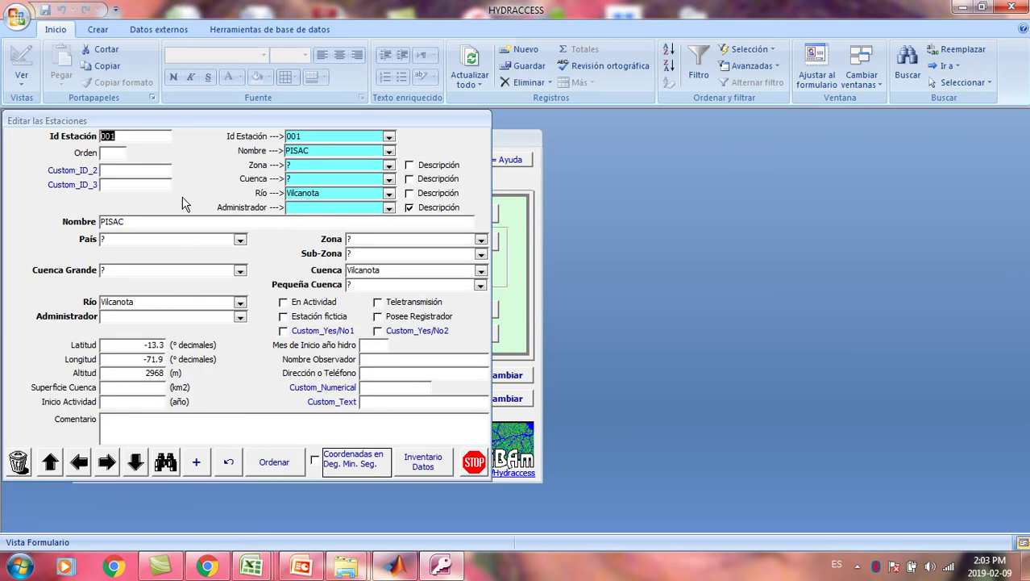
left_click(473, 464)
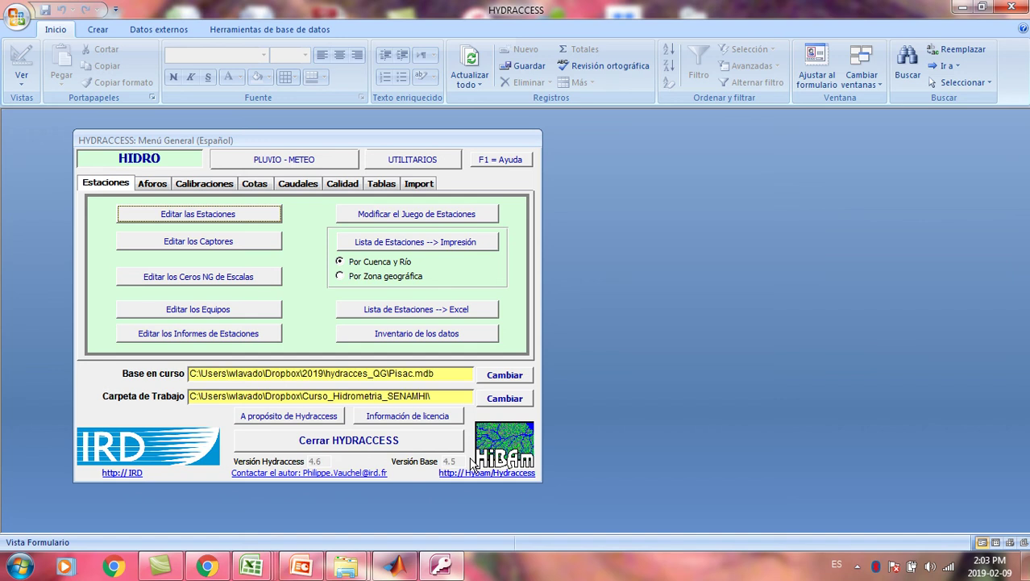
Start the instantaneous water-level (Cotas Instantáneas) import and open Pisac.xlsx from the Dropbox folder 2019\hydracces_QG
left_click(419, 184)
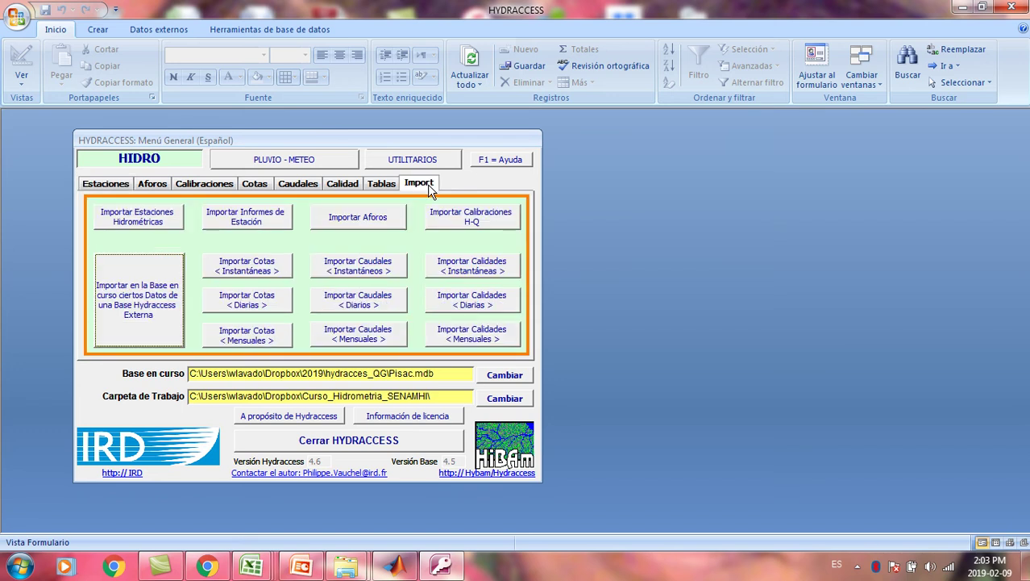
left_click(259, 272)
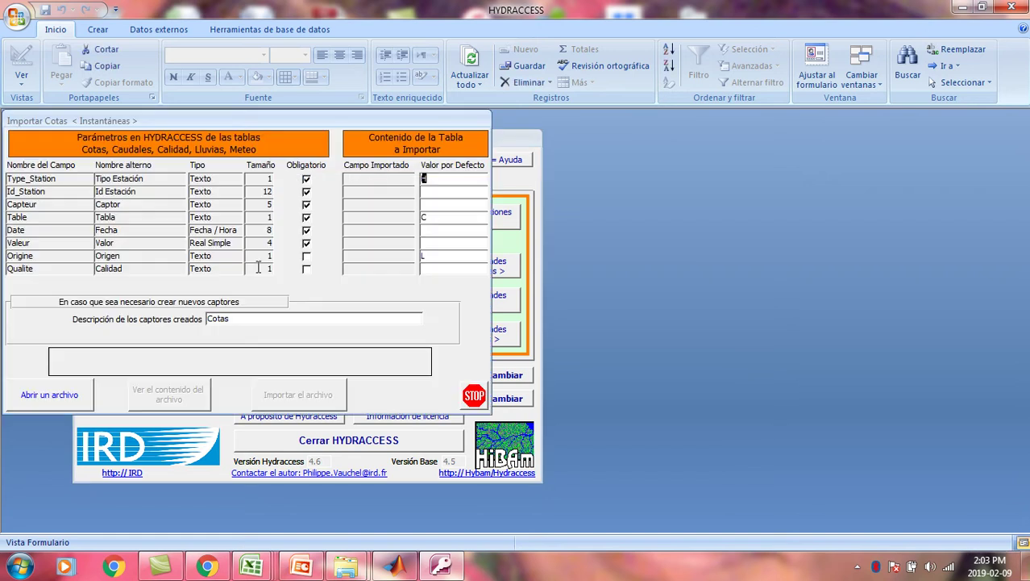
left_click(69, 397)
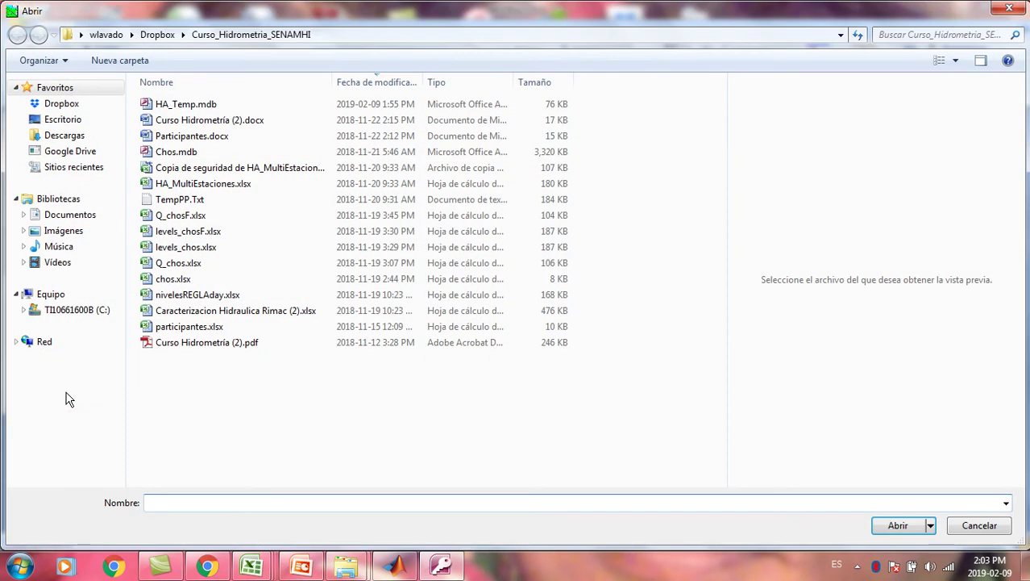
left_click(65, 104)
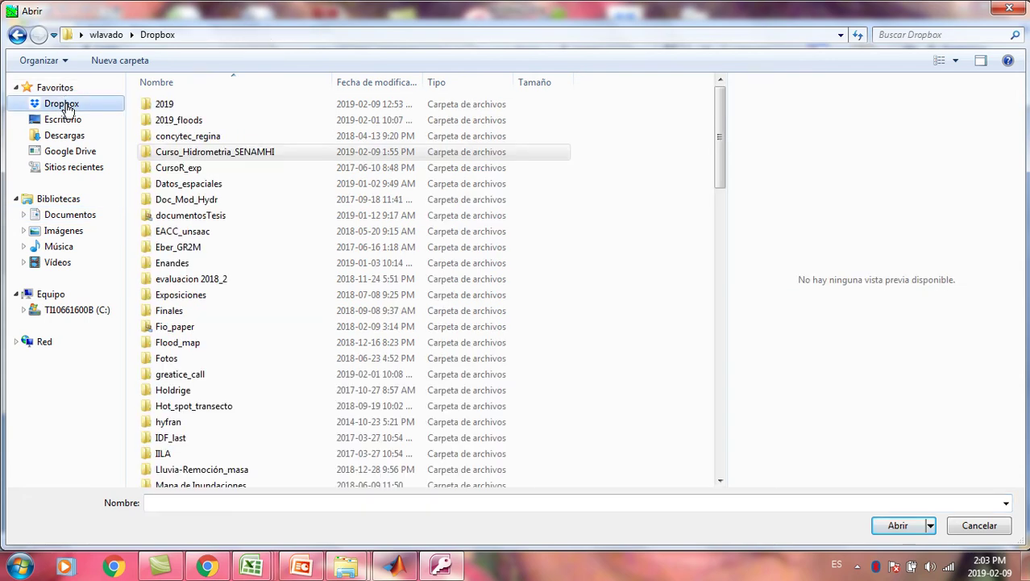
double_click(192, 107)
double_click(202, 121)
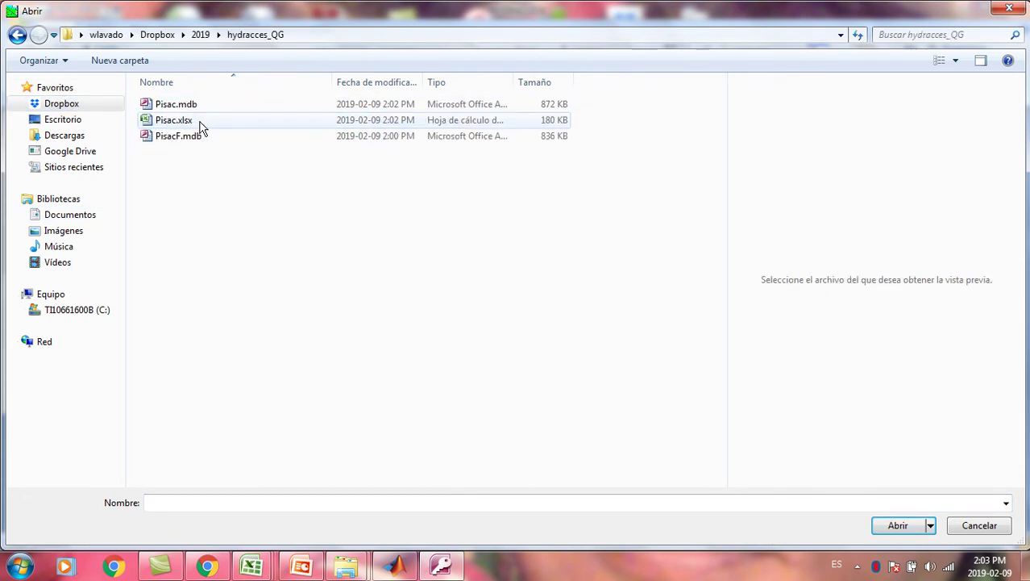
left_click(202, 121)
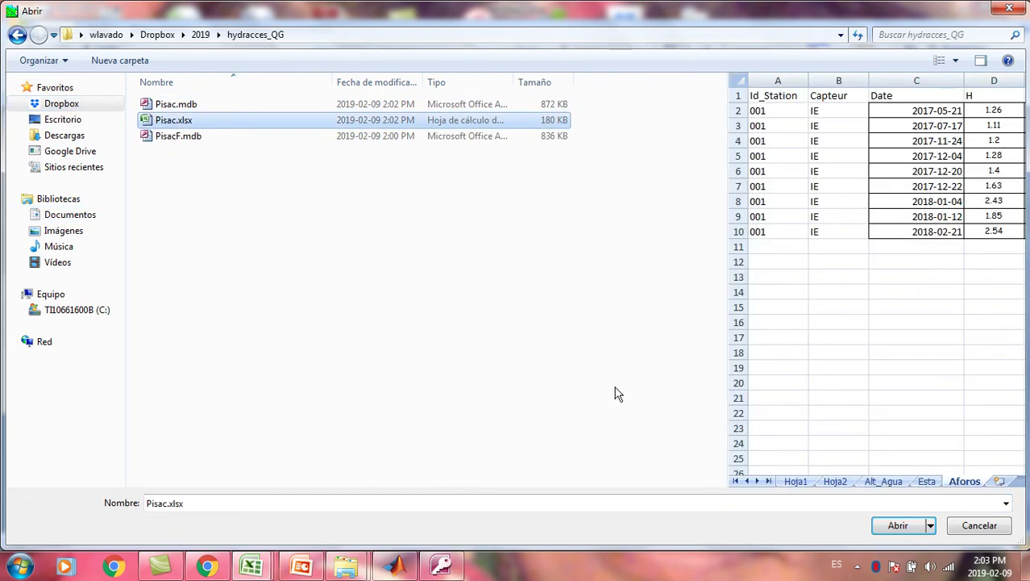
left_click(903, 525)
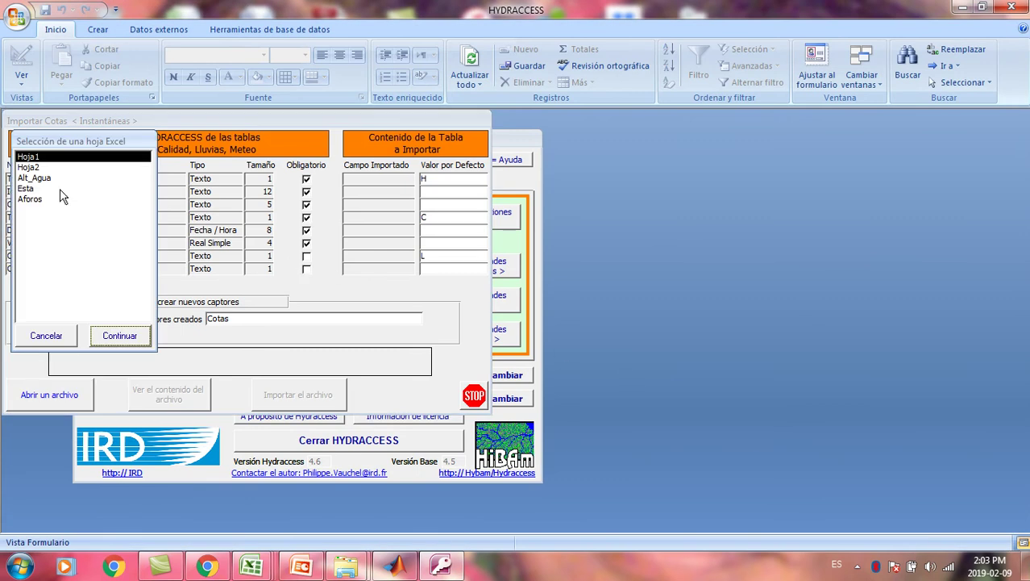
Load the Alt_Agua sheet, import its instantaneous levels into the current database with validation, and close the import form
left_click(45, 181)
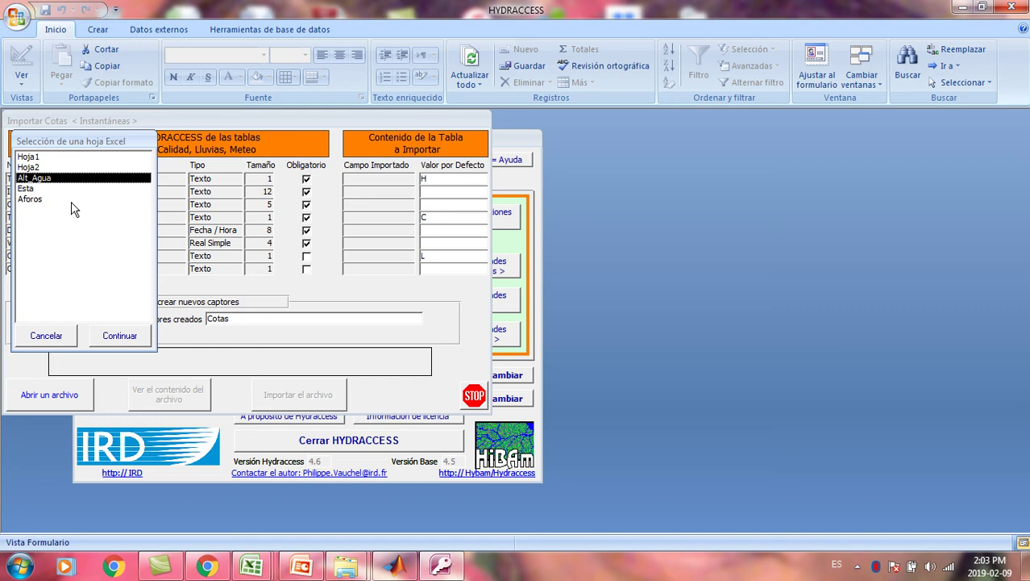
left_click(119, 336)
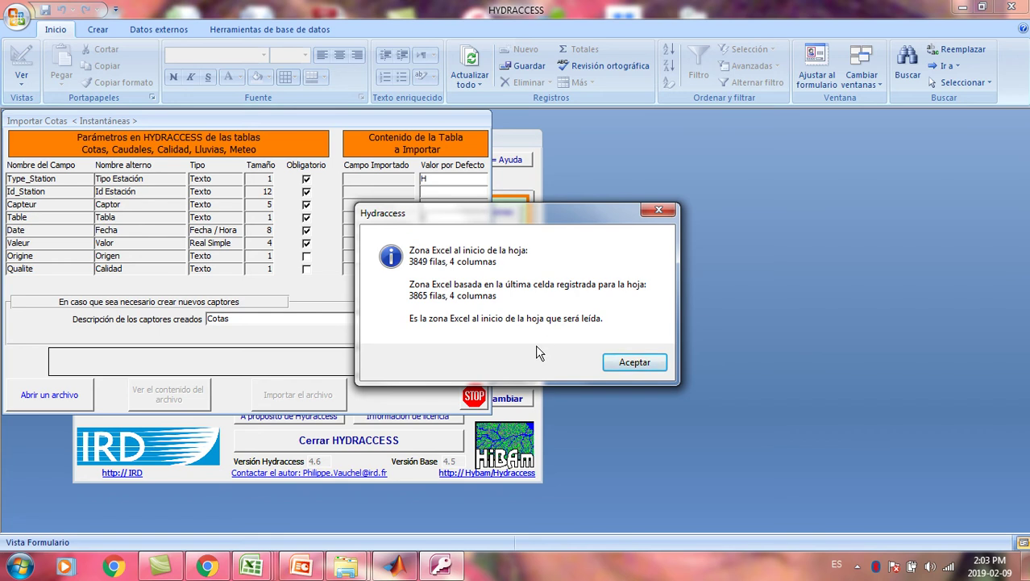
left_click(625, 363)
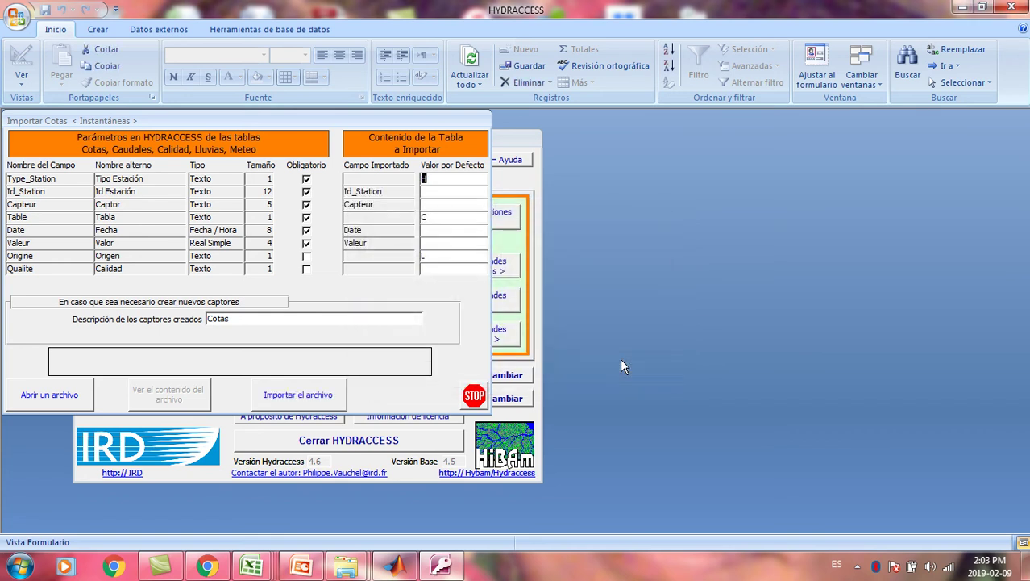
left_click(312, 395)
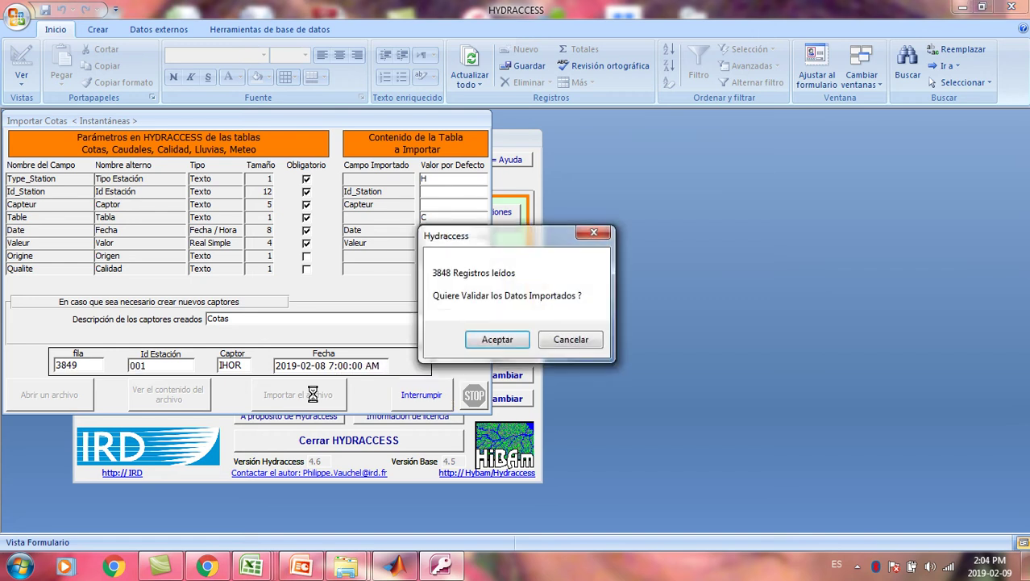
left_click(497, 339)
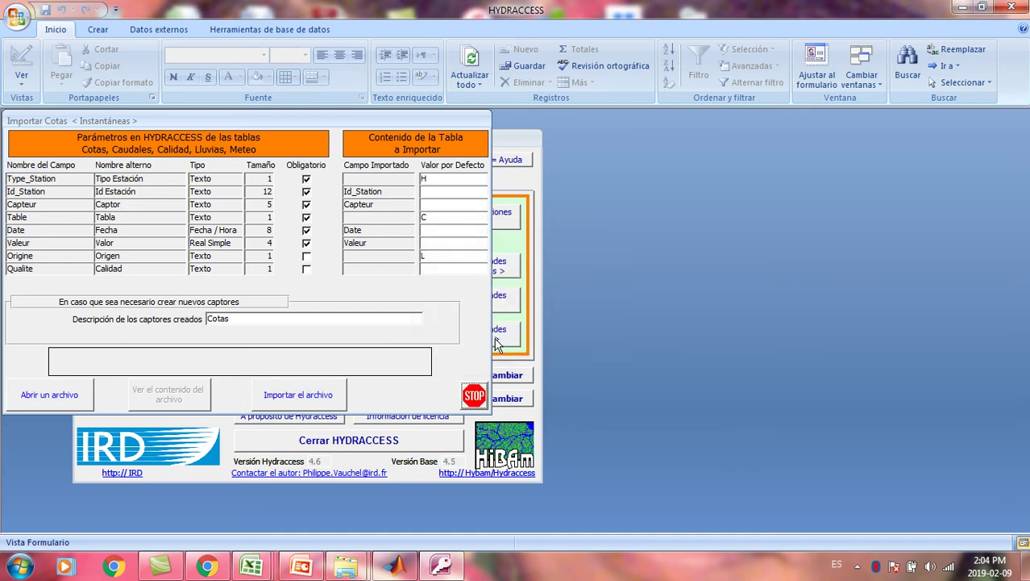
left_click(473, 397)
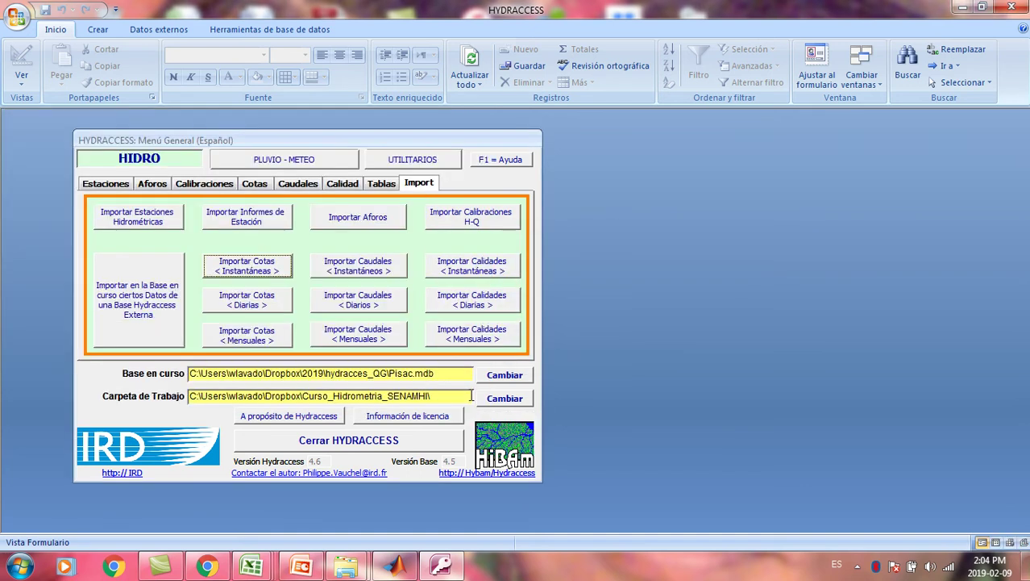
Export the PISAC station's instantaneous water levels to Excel through the general multi-station processing for Cotas
left_click(256, 186)
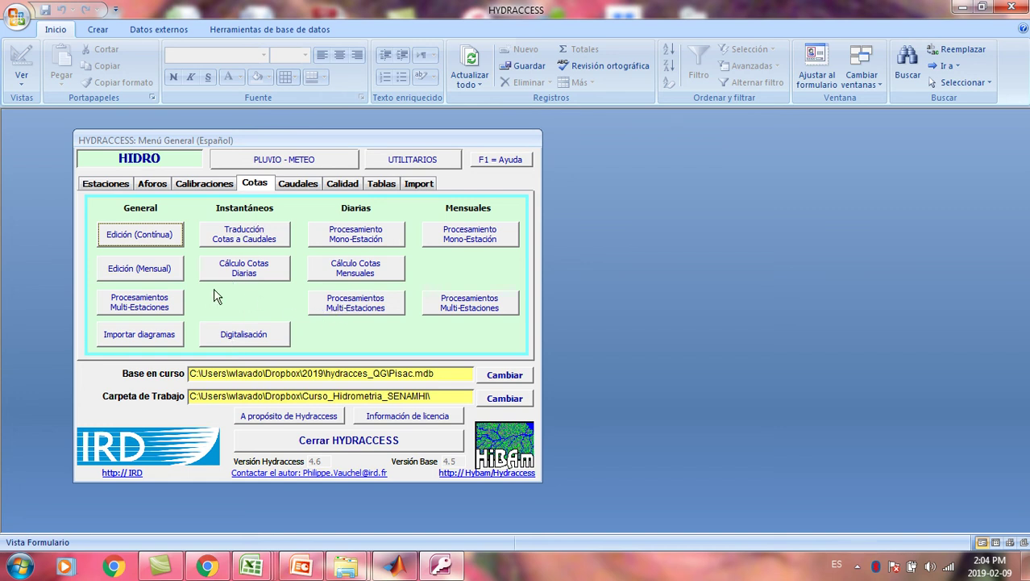
left_click(164, 308)
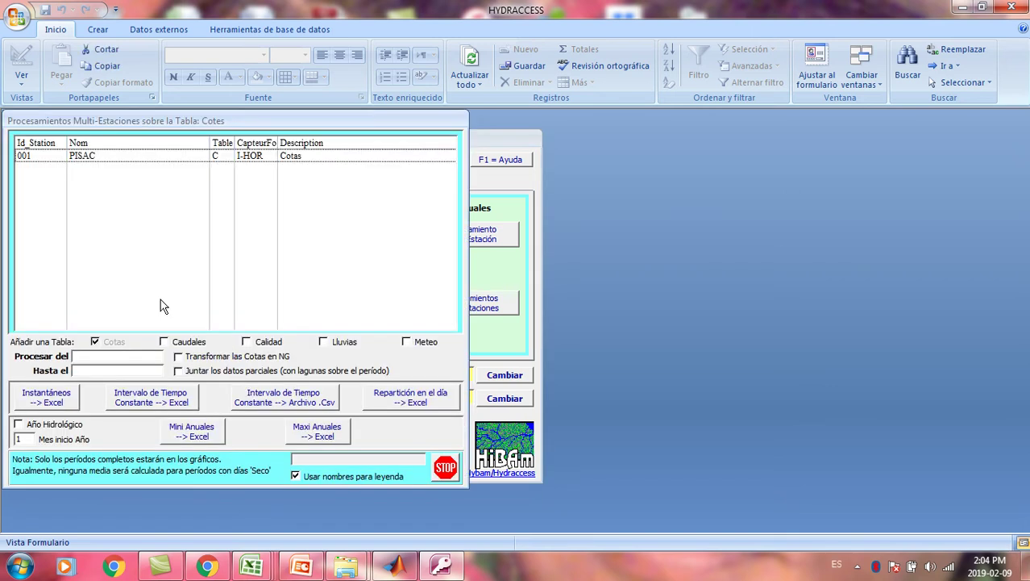
left_click(138, 157)
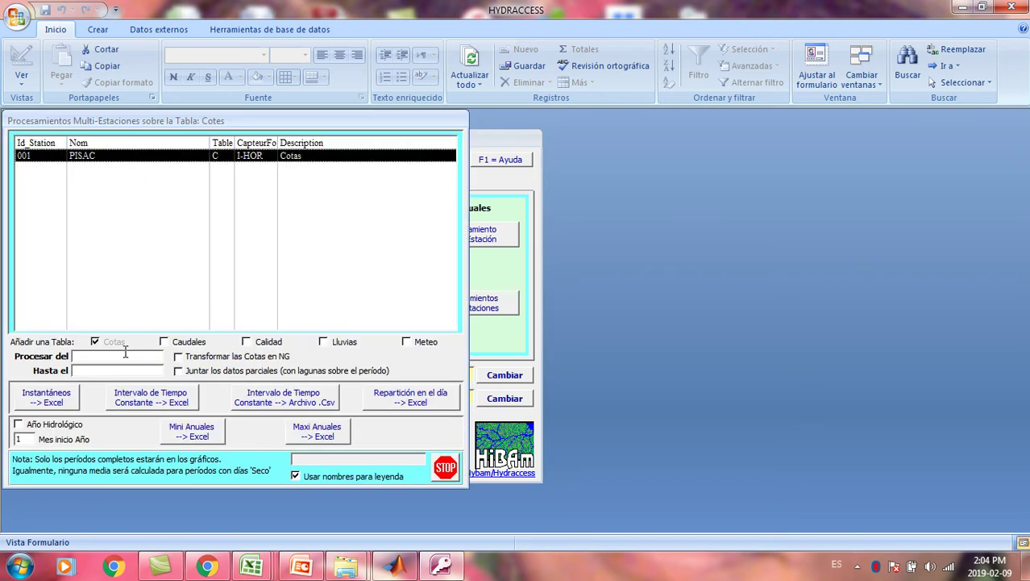
left_click(67, 402)
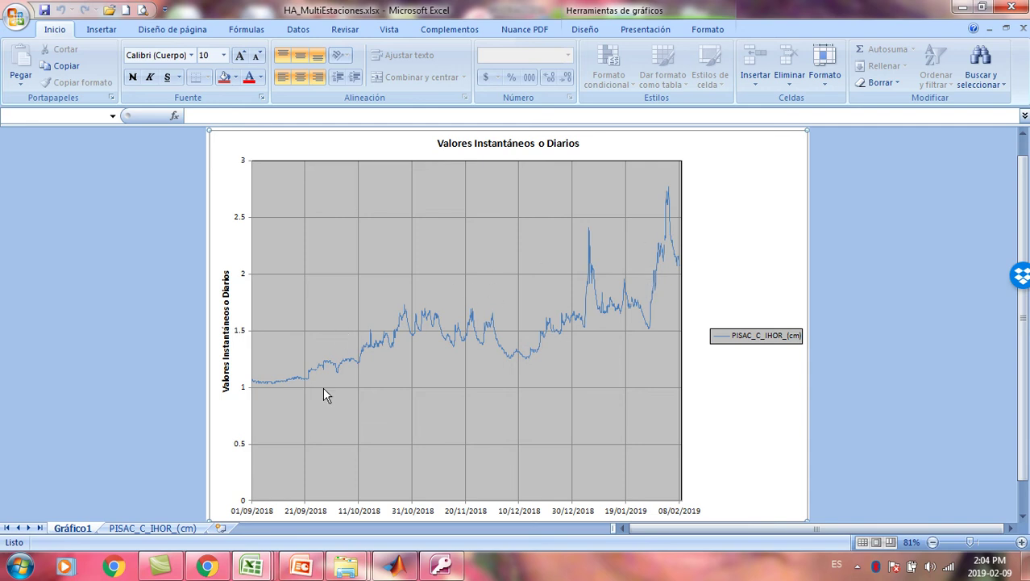
Examine the dates and level values in the exported PISAC_C_IHOR_(cm) sheet, then close the workbook and the multi-station form
left_click(153, 528)
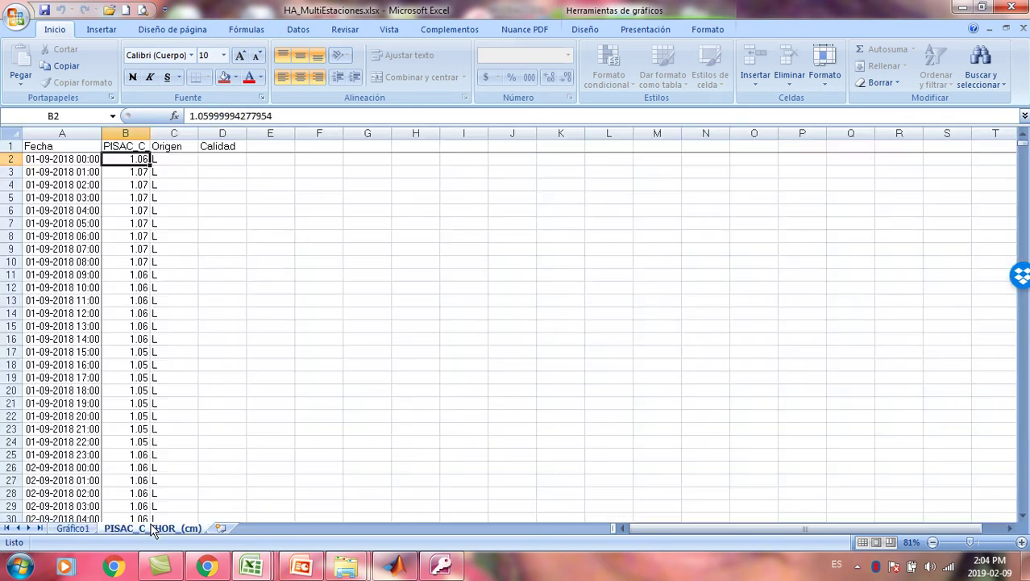
left_click(64, 211)
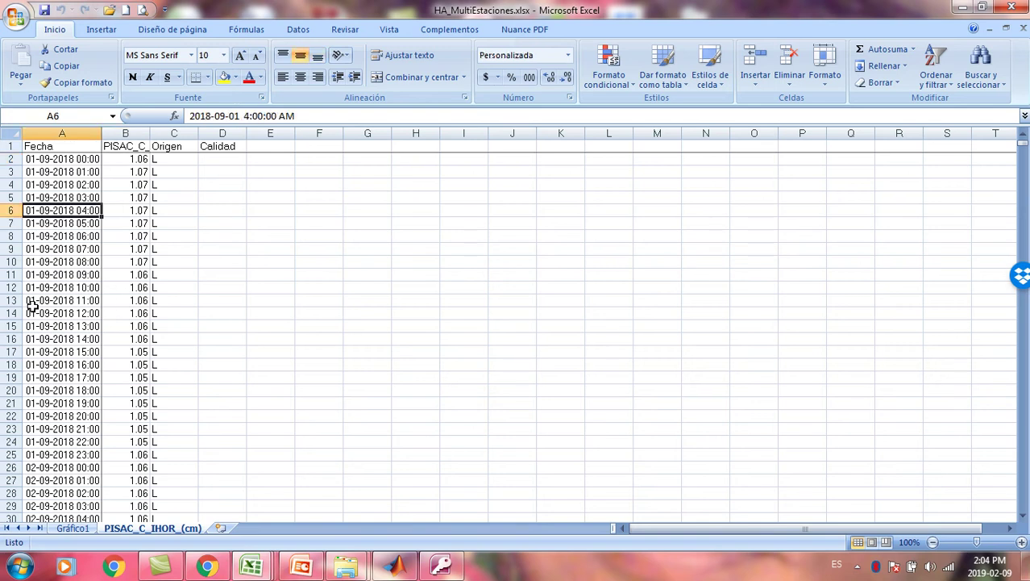
key("ctrl+Home")
key("Right")
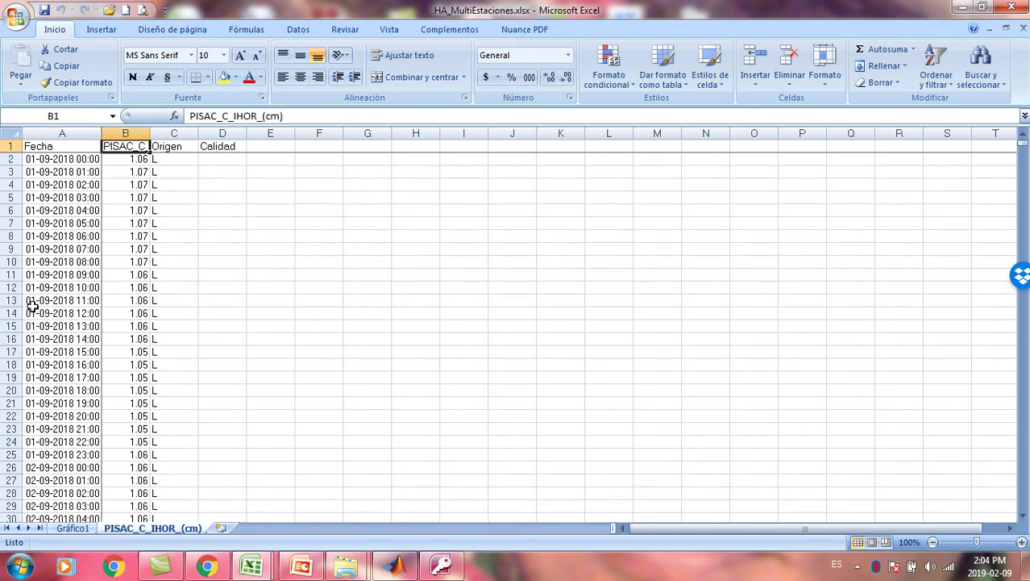
key("Down")
key("Down")
key("Down")
key("Down")
key("Down")
key("Down")
key("Down")
key("Down")
key("Down")
key("Down")
key("Up")
key("Up")
key("Up")
key("Up")
key("Up")
key("Up")
key("Up")
key("Up")
key("Up")
key("Left")
key("Up")
key("Right")
key("Down")
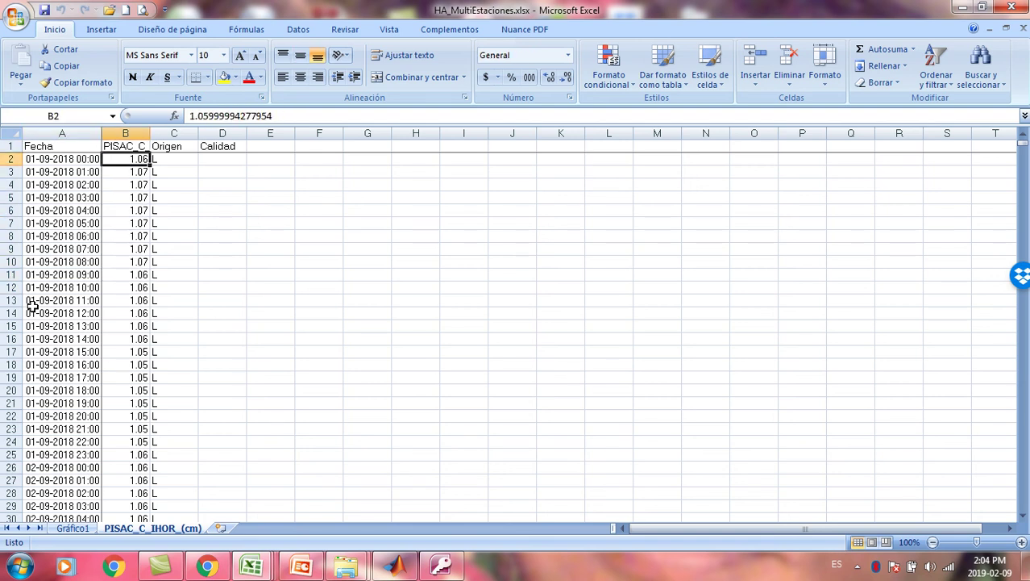
key("Left")
key("Right")
key("Down")
key("Down")
key("Down")
key("Down")
key("Down")
key("Down")
key("Down")
key("Down")
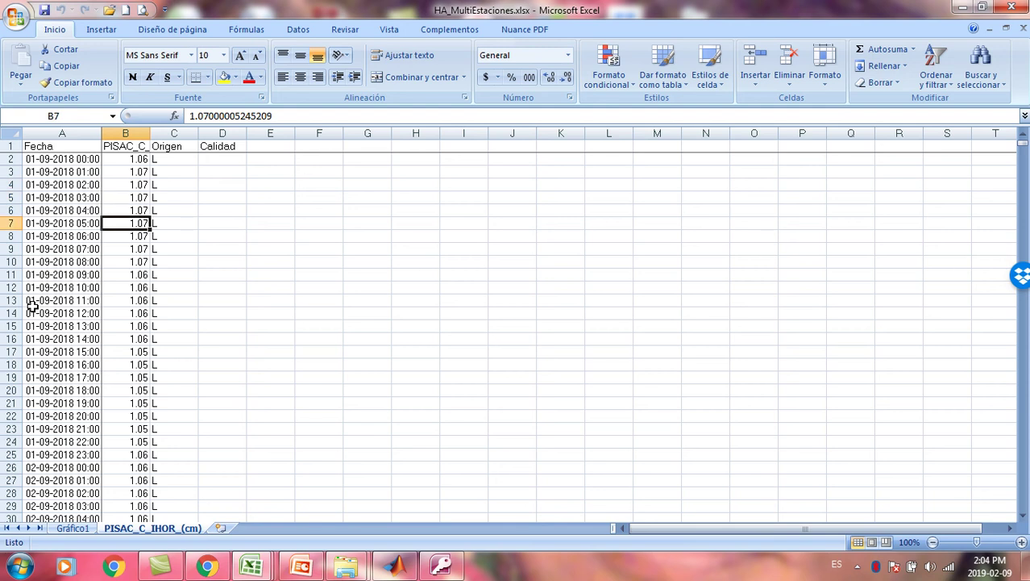
key("Down")
key("Down")
key("Down")
key("Down")
key("Down")
key("Down")
key("Down")
key("Down")
key("Down")
key("Down")
key("Down")
key("Down")
key("Down")
key("Down")
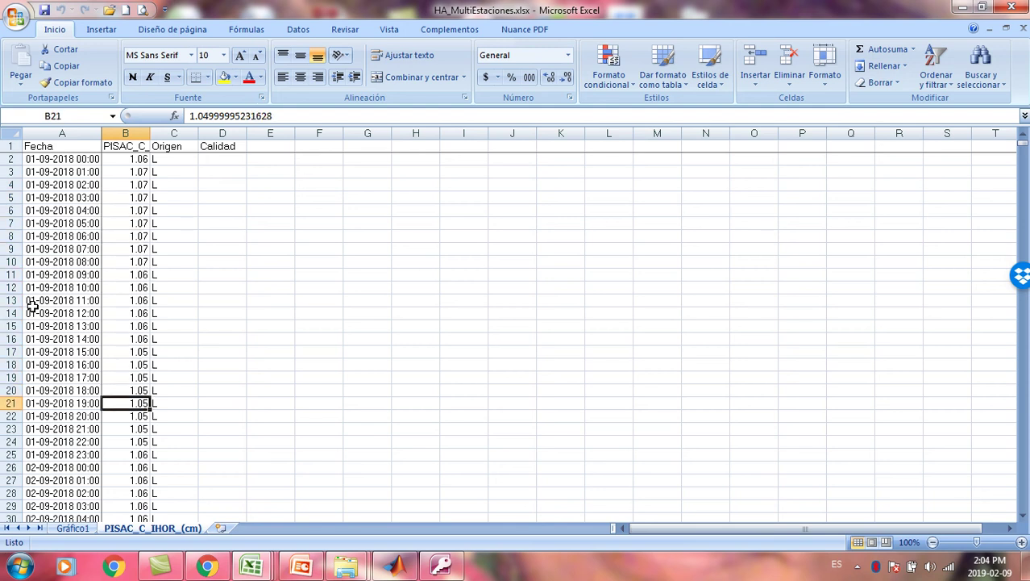
key("Down")
key("Down")
key("Down")
key("Down")
key("Down")
key("Down")
key("Down")
key("Down")
key("Down")
key("Down")
key("Down")
key("Down")
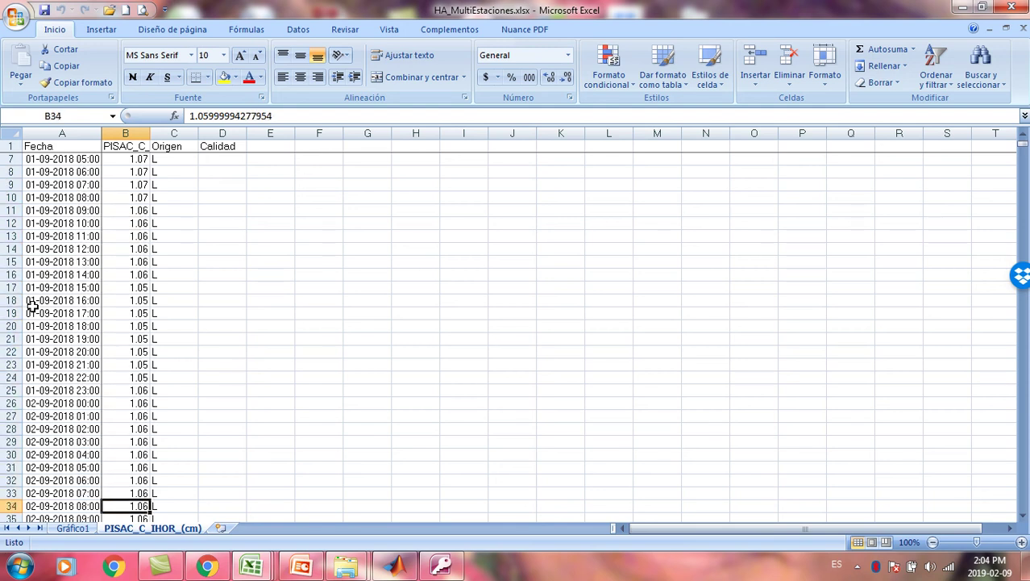
key("Down")
key("Down")
key("Down")
key("Down")
key("Down")
key("Down")
key("Down")
key("Down")
key("Down")
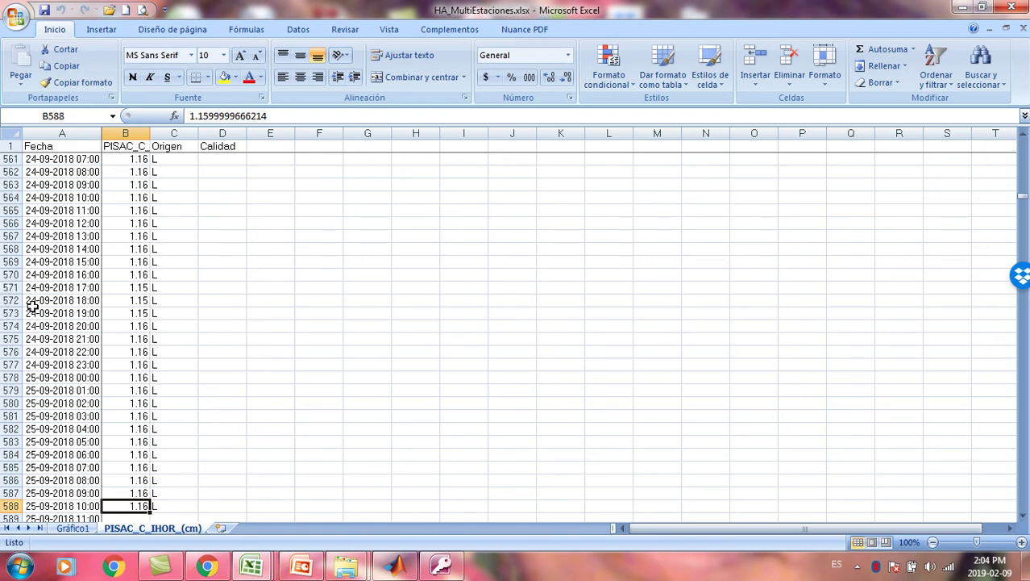
key("Down")
key("Down")
key("Down")
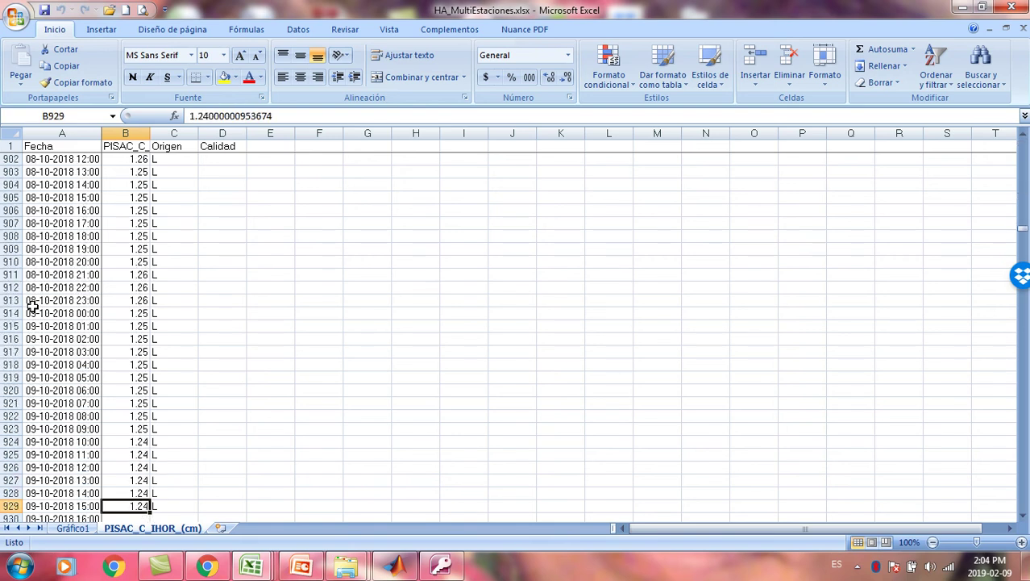
key("Down")
key("Down")
key("Down")
key("Down")
key("Down")
key("Down")
key("Down")
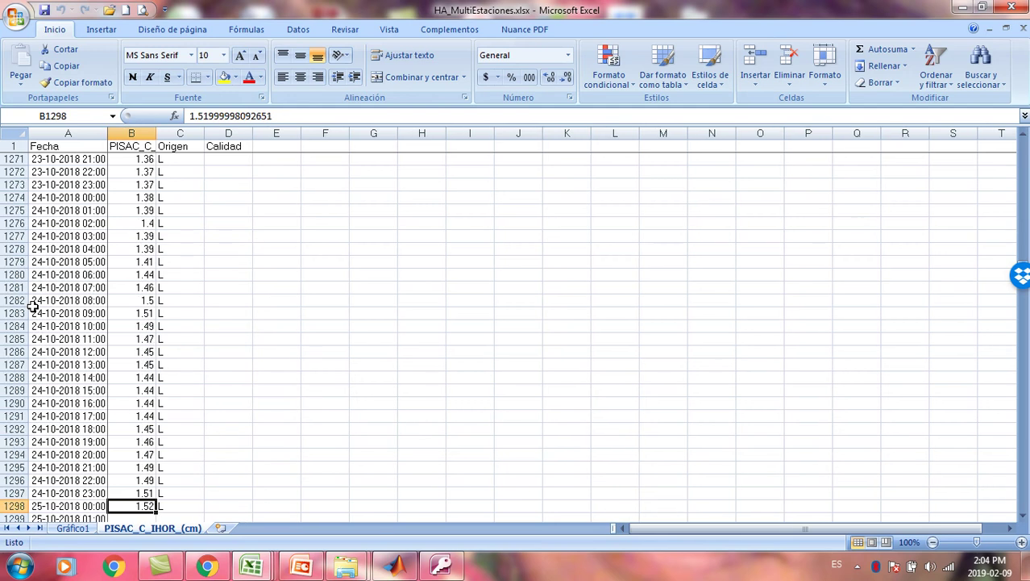
key("Down")
key("Down")
key("Down")
key("Down")
key("Down")
key("Down")
key("Down")
key("Down")
key("Down")
key("Down")
key("Down")
key("Down")
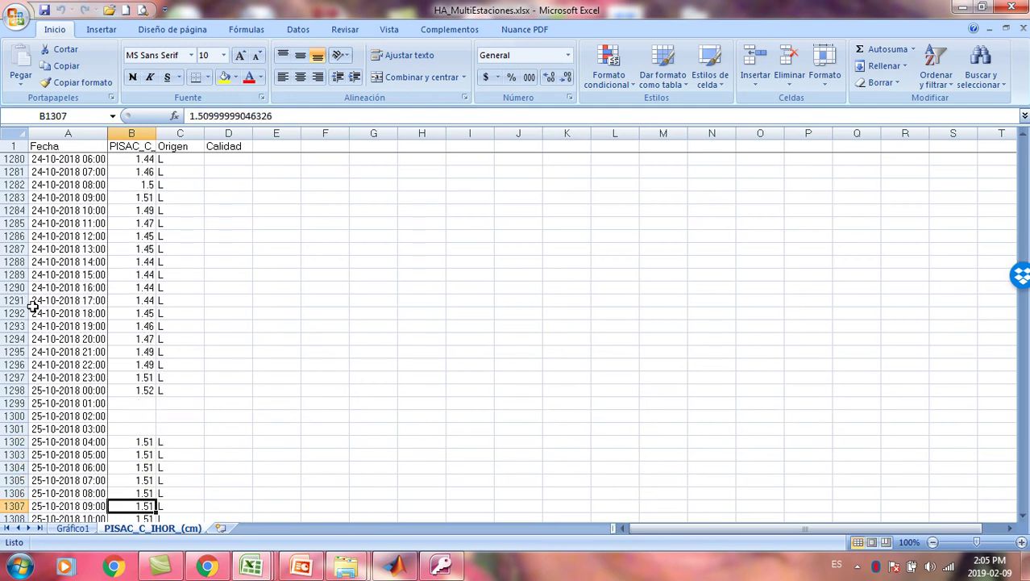
key("Down")
key("Down")
key("Down")
key("Down")
key("Down")
key("Down")
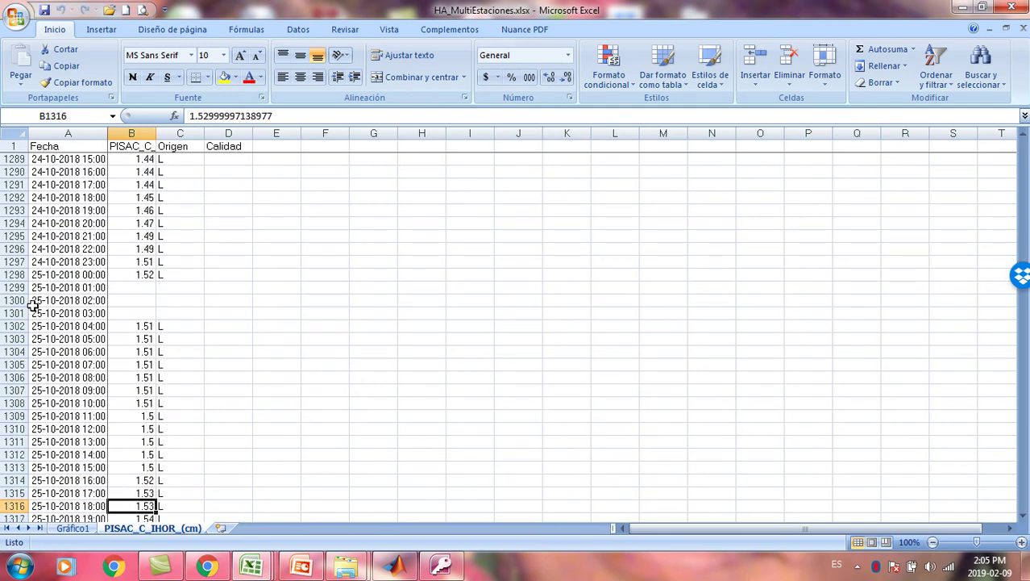
left_click(1009, 9)
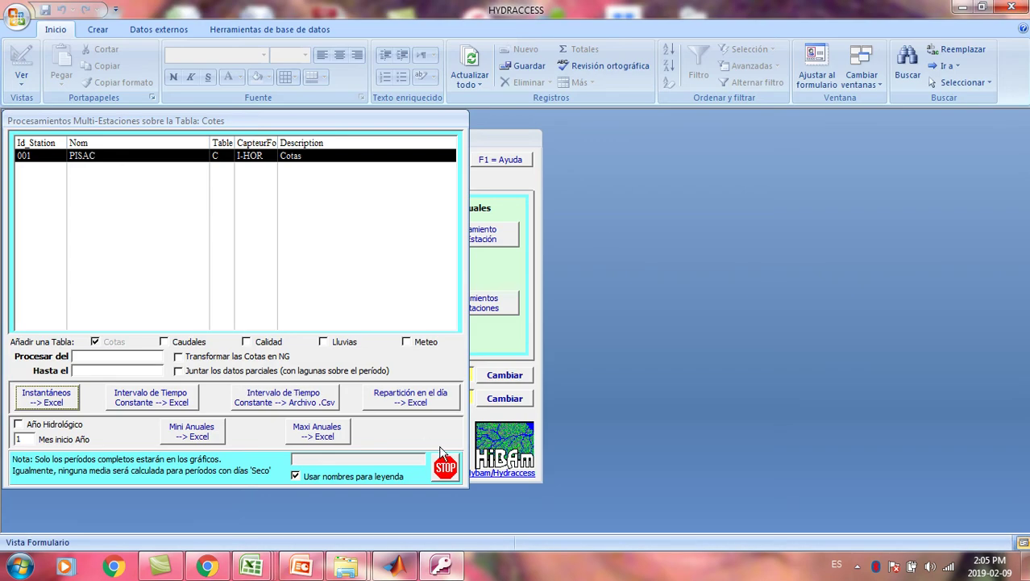
left_click(444, 469)
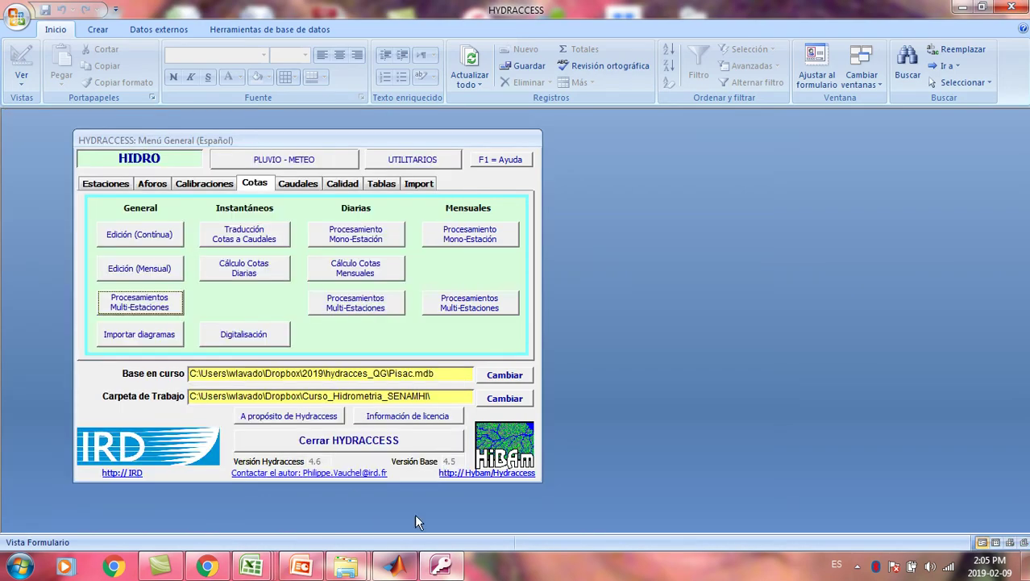
Switch to the Pisac.xlsx workbook in Excel and show its Alt_Agua sheet
mouse_move(254, 573)
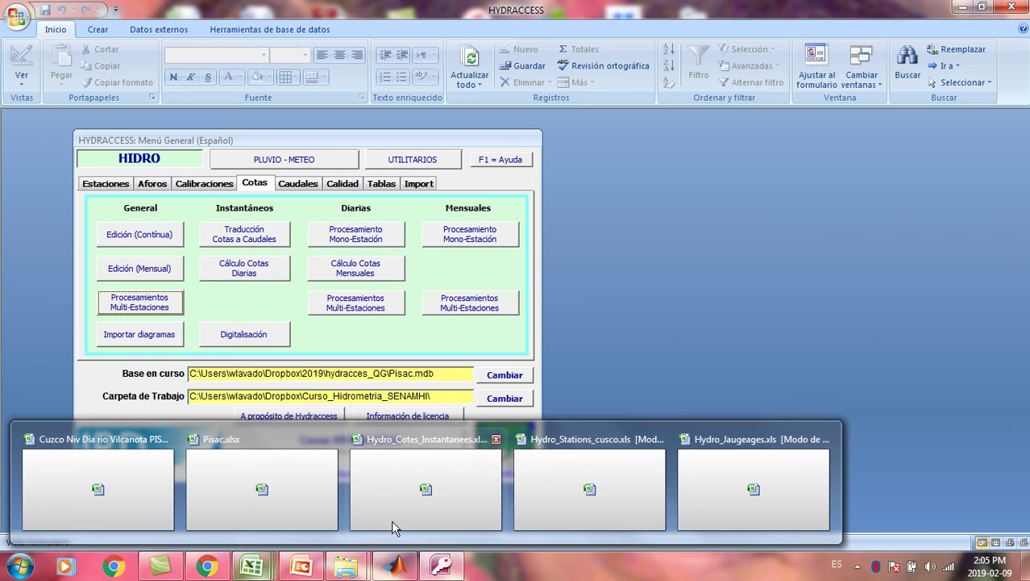
left_click(314, 501)
left_click(151, 528)
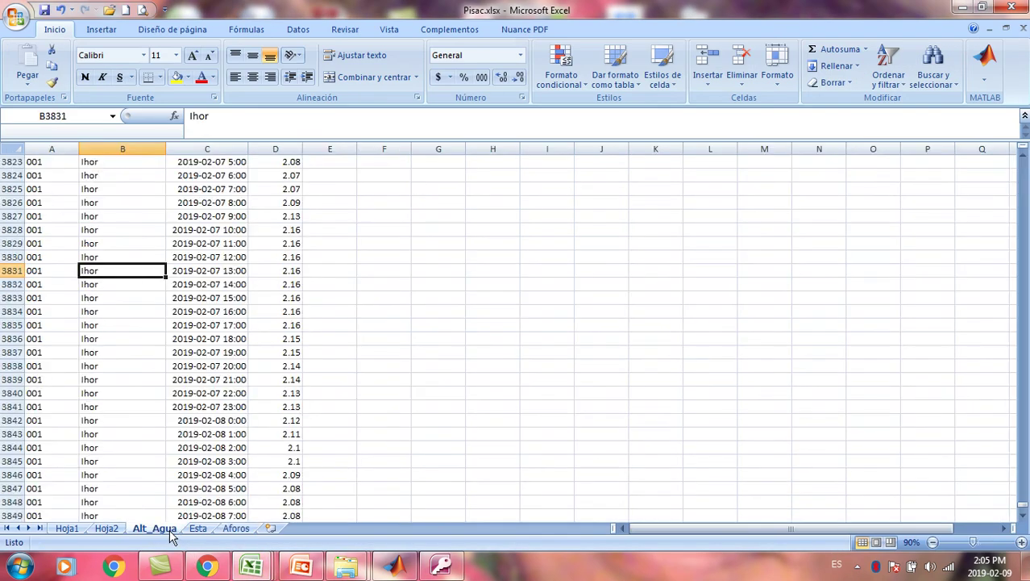
Enter the formula =D2*100 in cell E2 to convert the first water level to centimetres
left_click(225, 340)
key("ctrl+Up")
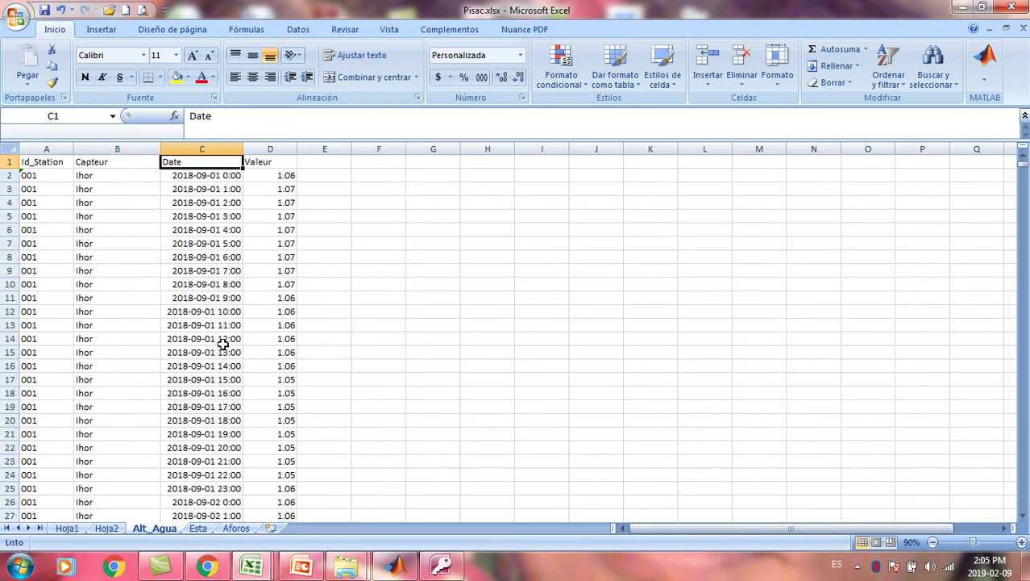
key("Right")
key("Right")
key("Down")
type("=")
key("Left")
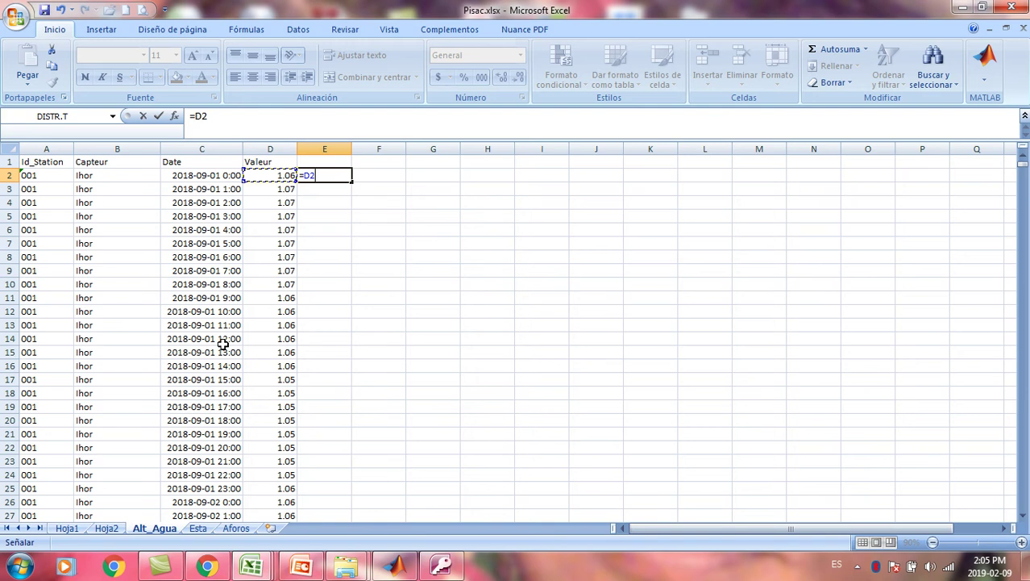
type("*100")
key("Return")
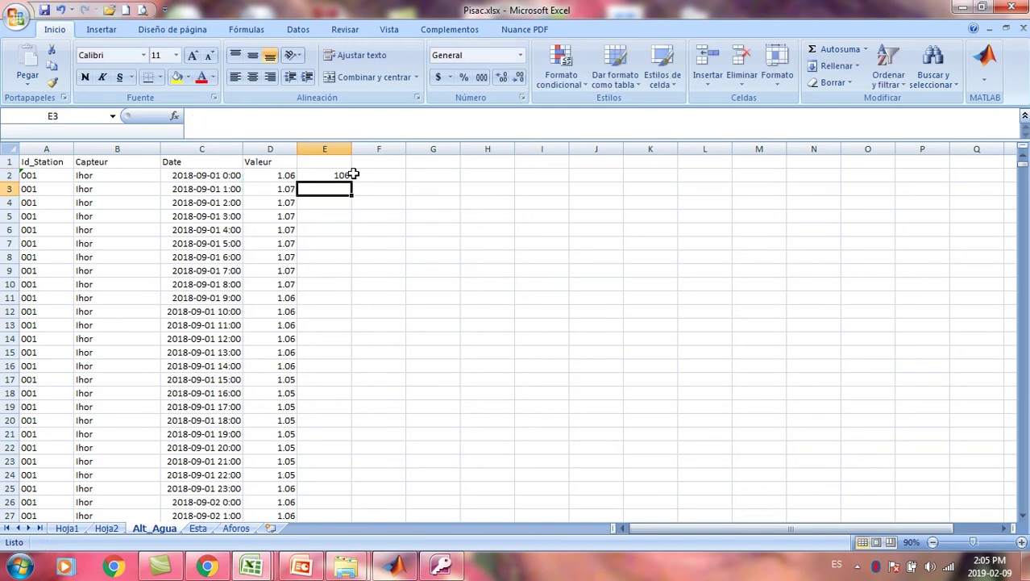
Fill the conversion formula from E2 down column E to row 588, where the first data gap begins
left_click(341, 174)
double_click(353, 183)
left_click(342, 175)
Extend the formula from E588 to E594 and clear cells E589:E593 beside the missing levels
key("ctrl+Down")
key("Down")
key("Up")
key("Down")
key("Down")
key("Down")
key("Down")
key("Down")
key("Down")
key("Down")
key("Down")
key("Down")
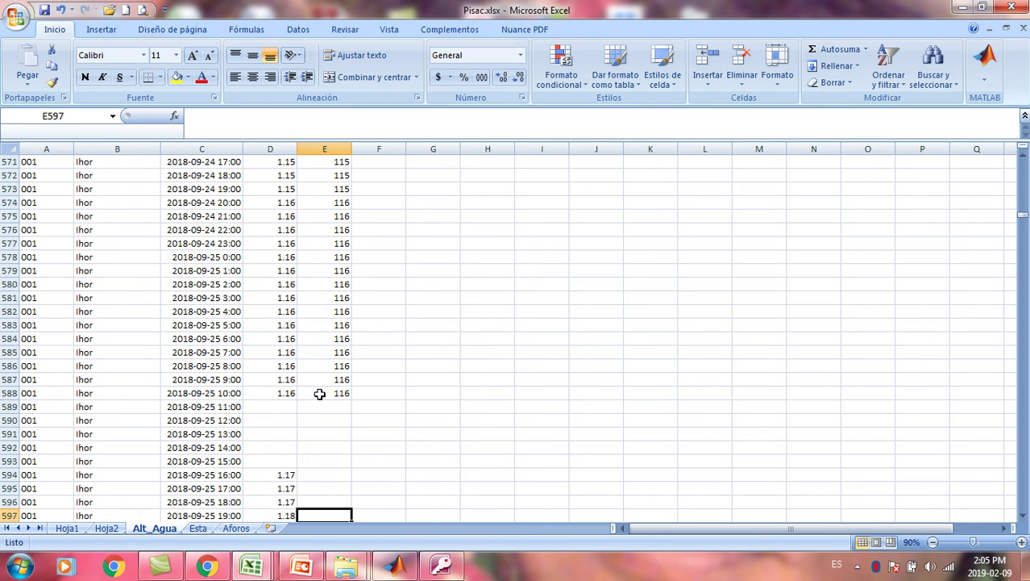
left_click(316, 394)
left_click_drag(352, 395, 329, 474)
left_click(327, 475)
left_click_drag(342, 409, 337, 460)
key("Delete")
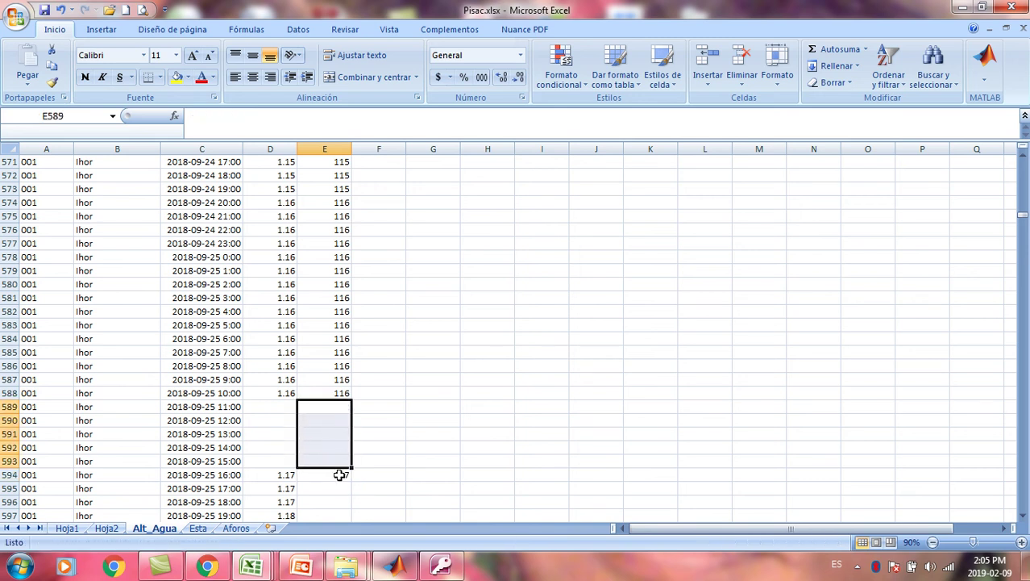
Fill the formula from E594 down column E to row 929
left_click(341, 475)
double_click(351, 480)
left_click(340, 474)
Copy the E929 formula past the gap into E931 and fill it down to row 1298
key("Down")
key("Down")
key("Down")
key("Down")
key("Down")
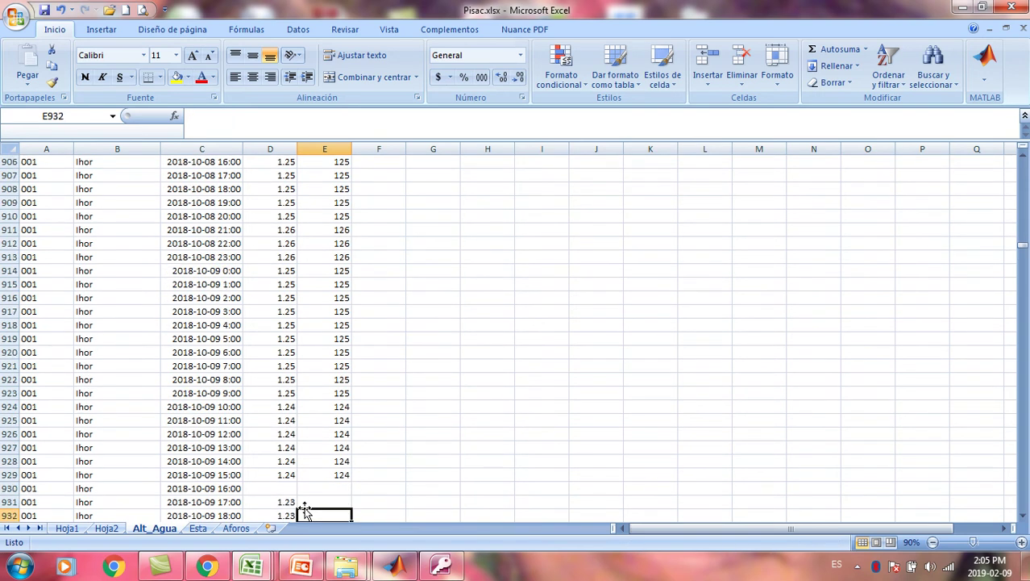
left_click(334, 448)
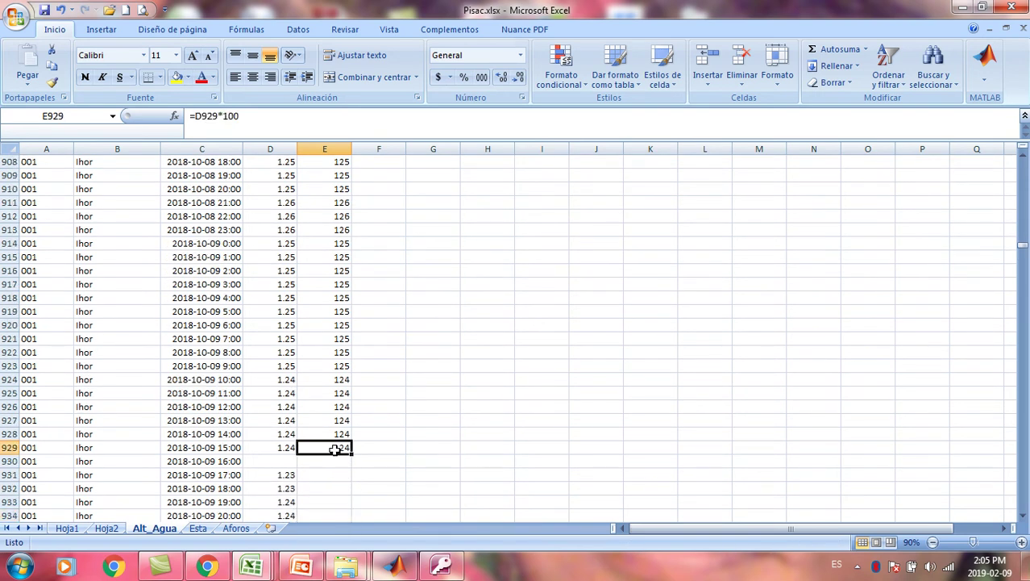
key("ctrl+c")
left_click(329, 473)
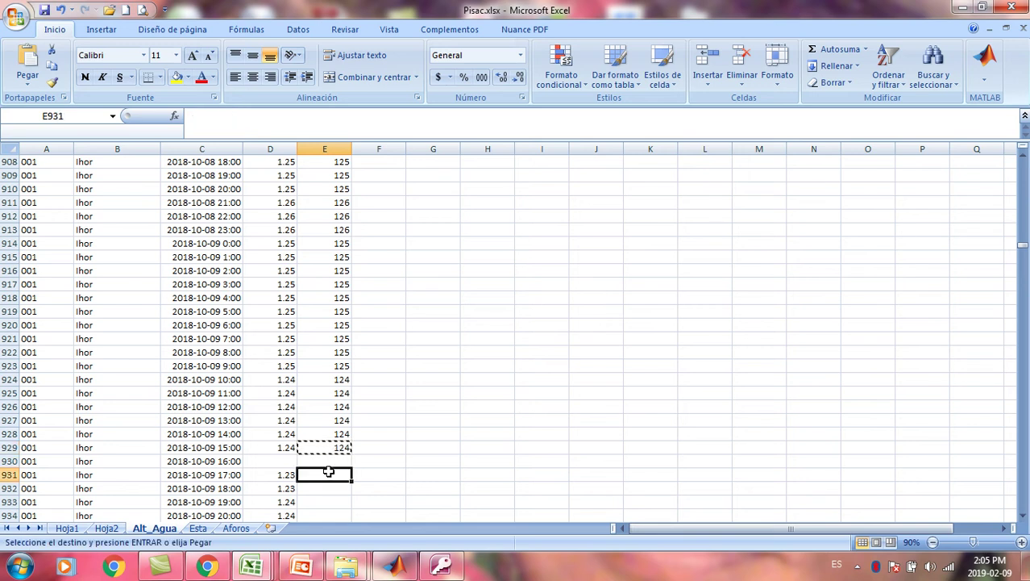
key("Return")
left_click_drag(353, 481, 347, 513)
left_click(345, 480)
Copy the E1298 formula past the missing levels into E1302 and fill it down to row 1806
key("ctrl+Down")
key("Down")
key("Down")
key("Down")
key("Down")
key("Down")
key("Down")
key("Down")
key("Down")
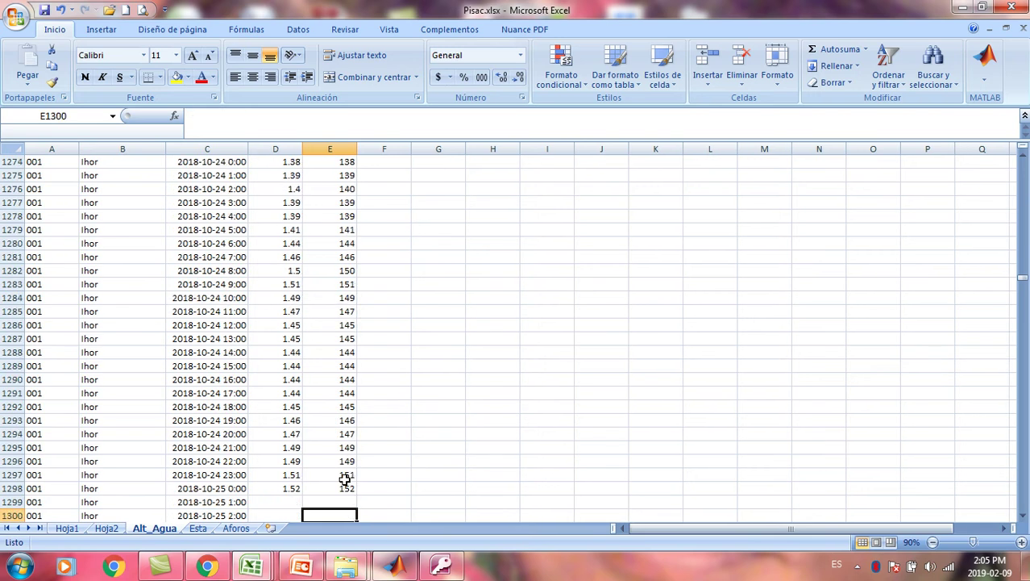
key("Up")
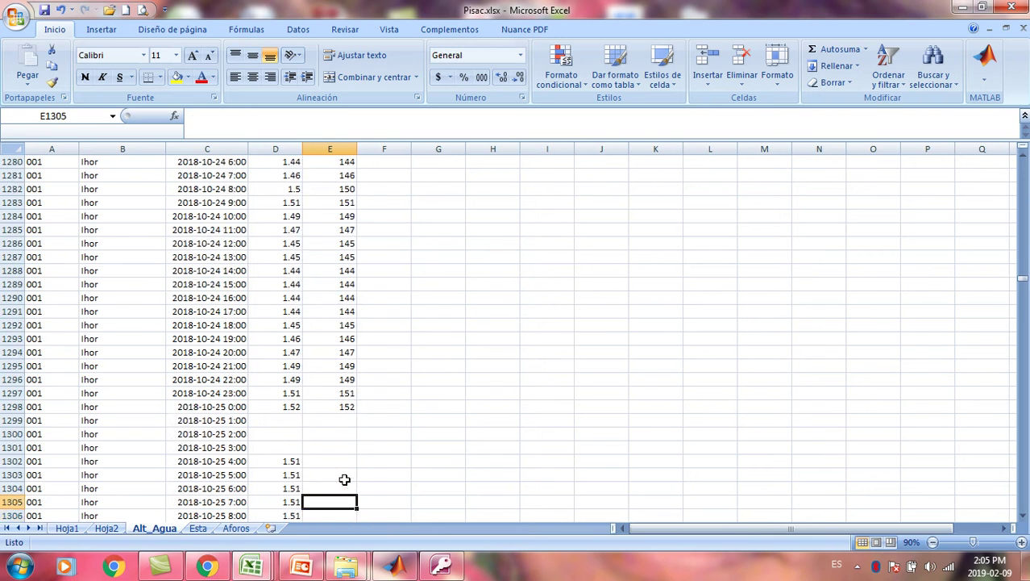
left_click(345, 408)
key("ctrl+c")
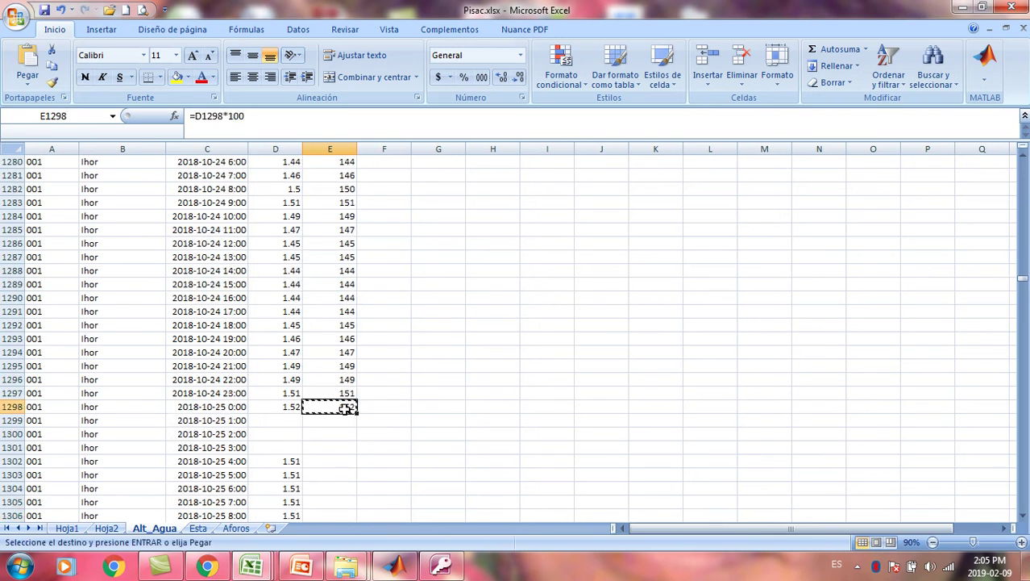
left_click(333, 460)
key("Return")
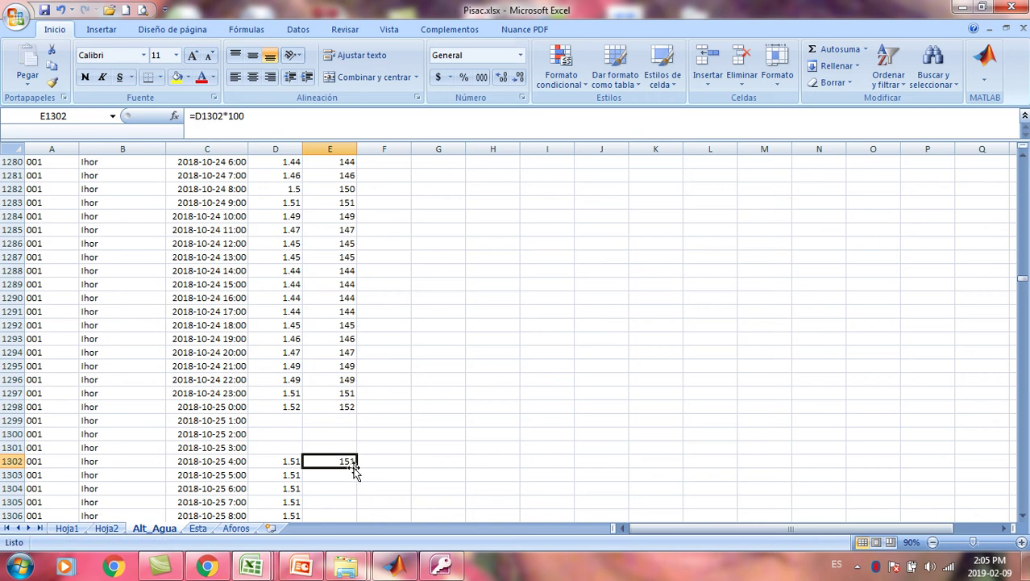
double_click(355, 465)
Copy the E1806 formula past the gap into E1808 and fill it down to row 2706
key("ctrl+Down")
key("Down")
key("Down")
key("Down")
key("Down")
key("Down")
key("Down")
left_click(347, 461)
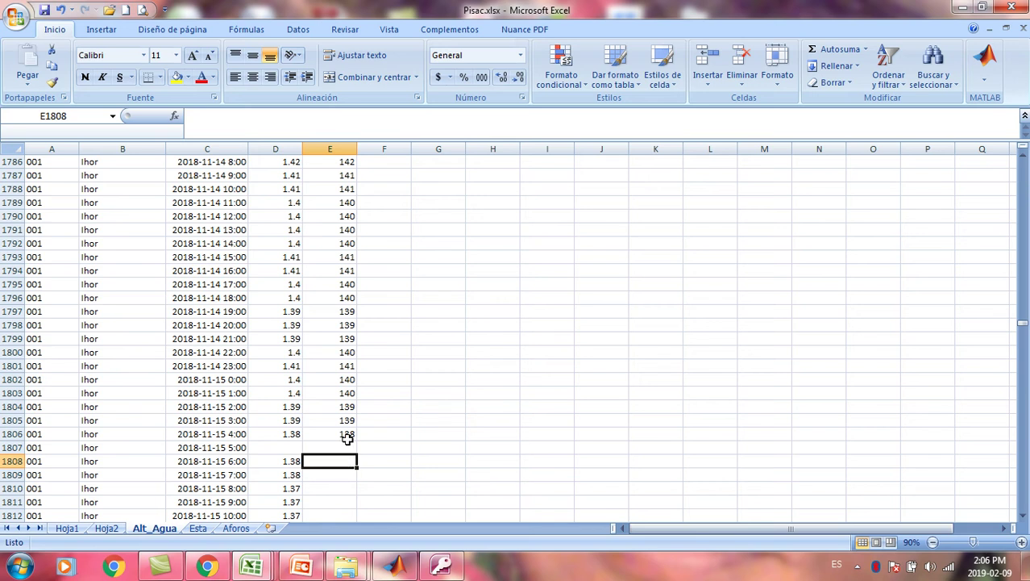
left_click(348, 434)
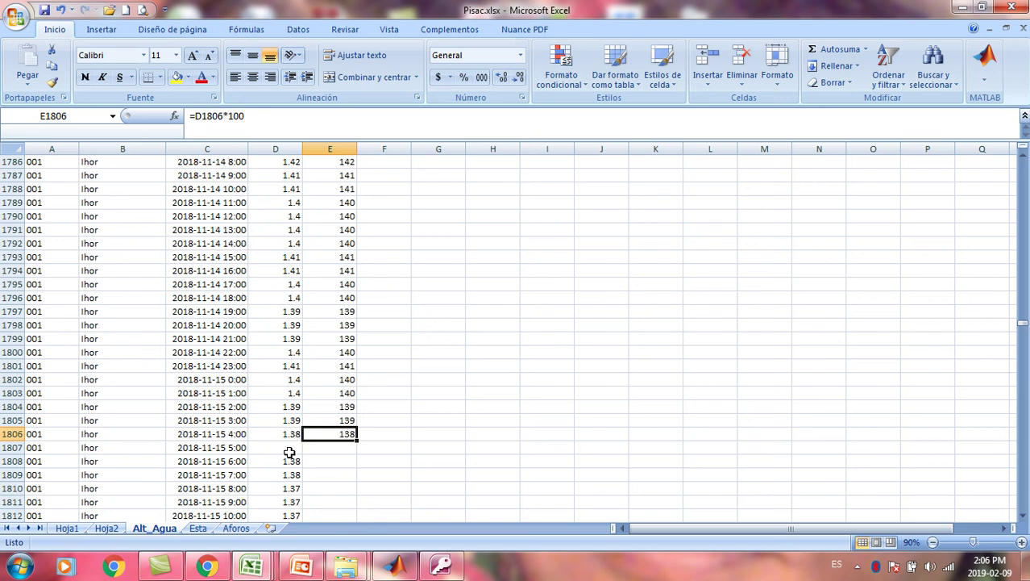
left_click(332, 457)
left_click(335, 433)
key("ctrl+c")
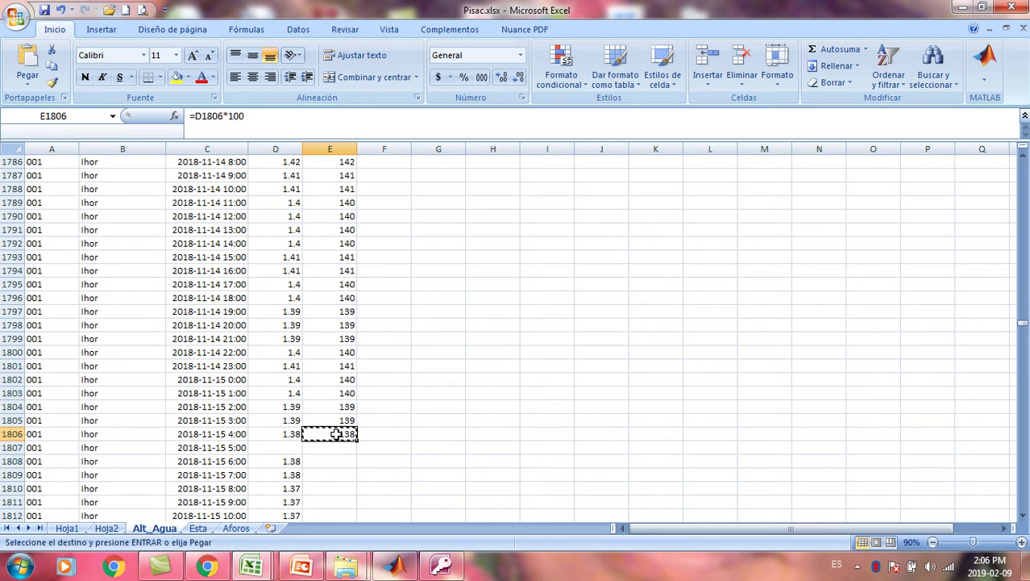
left_click(339, 458)
key("Return")
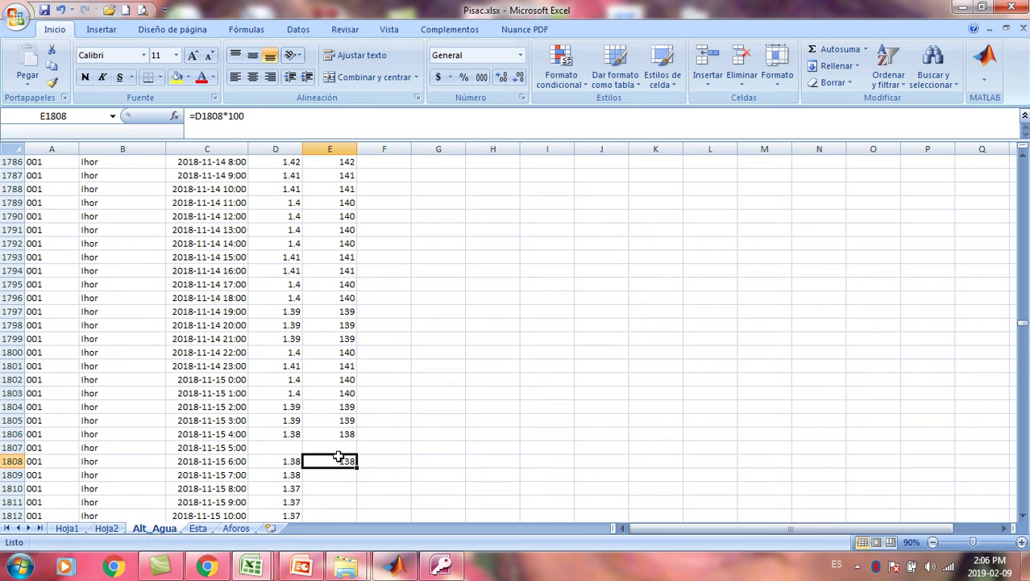
double_click(357, 469)
left_click(344, 462)
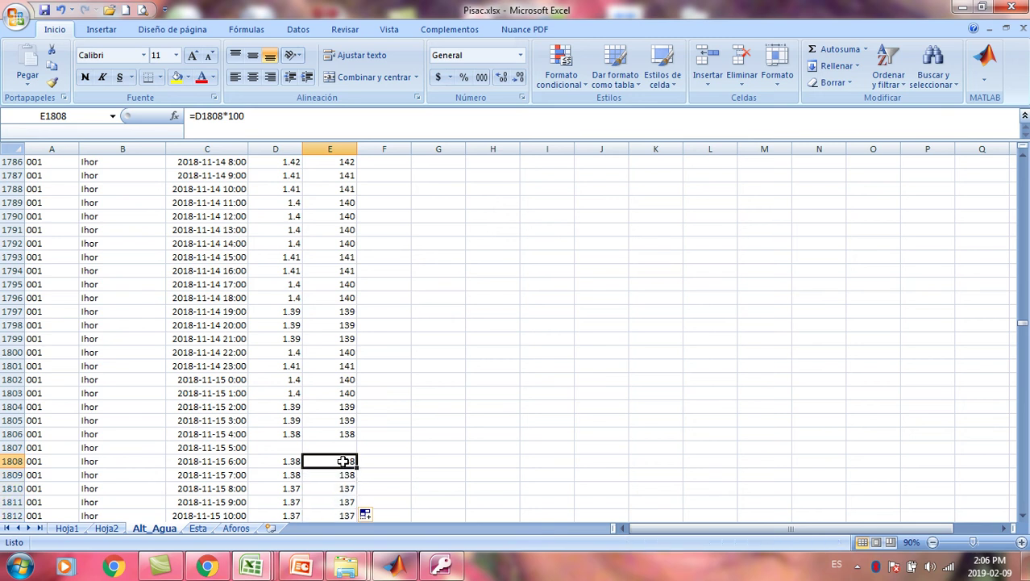
Copy the E2706 formula past the missing levels into E2709 and fill it down to row 2753
key("ctrl+Down")
key("Down")
key("Down")
key("Down")
key("Down")
key("Down")
key("Down")
key("Down")
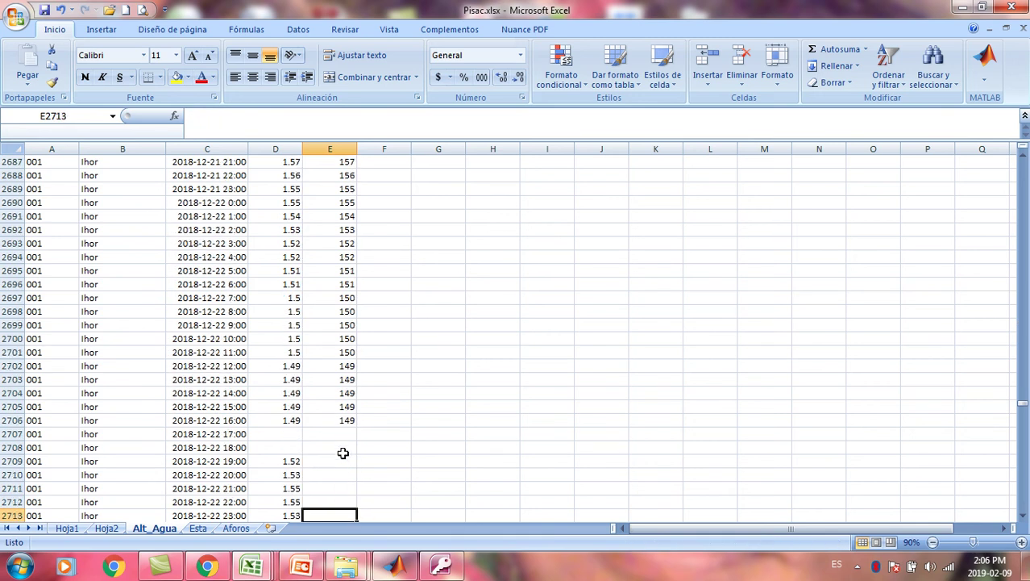
left_click(340, 420)
key("ctrl+c")
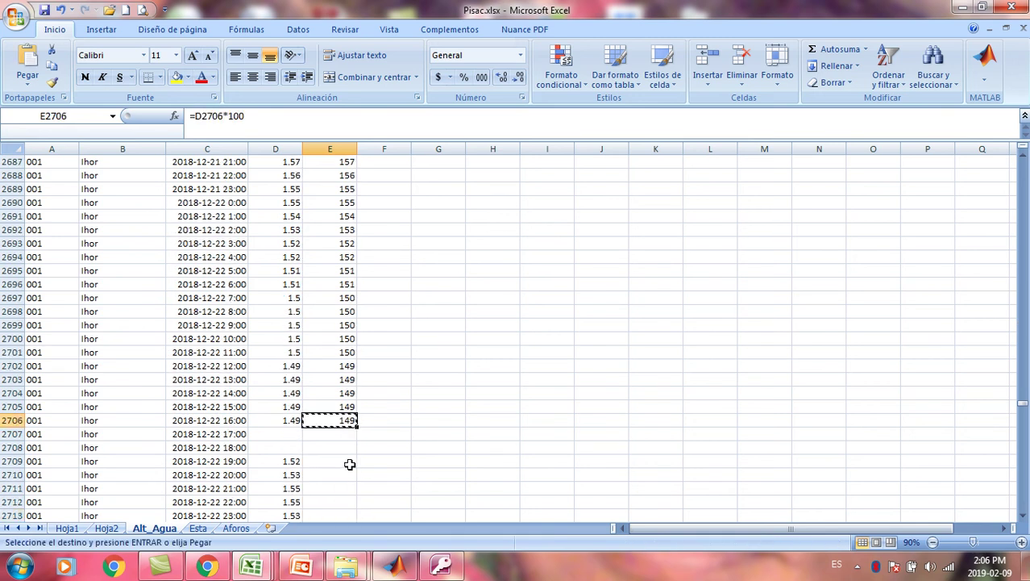
left_click(350, 461)
key("Return")
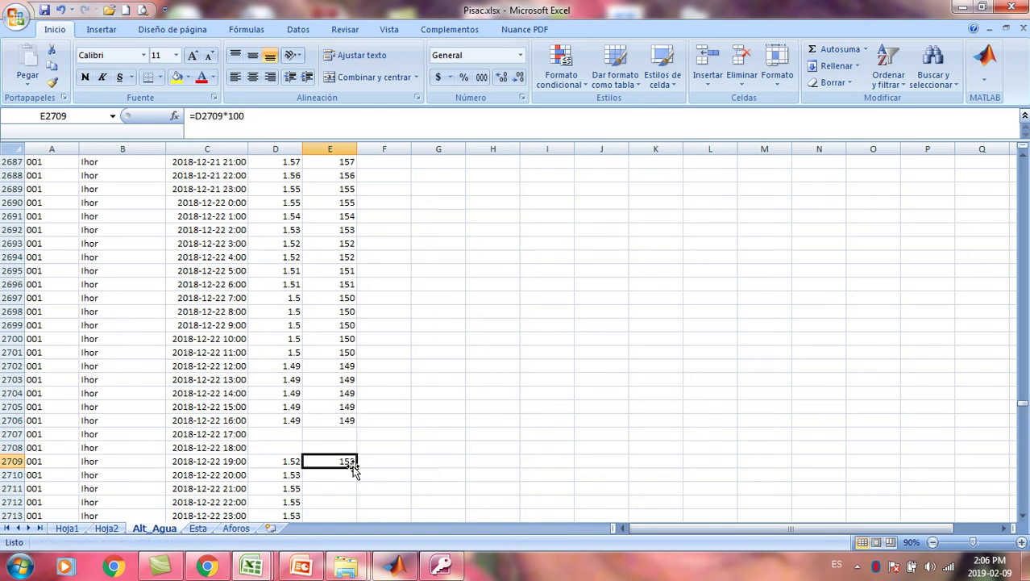
double_click(354, 465)
Copy the E2753 formula past the gap into E2755 and fill it down to row 2952
key("ctrl+Down")
key("Down")
key("Down")
key("Down")
key("Down")
key("Down")
left_click(344, 449)
key("ctrl+c")
left_click(340, 475)
key("Return")
left_click(392, 475)
left_click(347, 475)
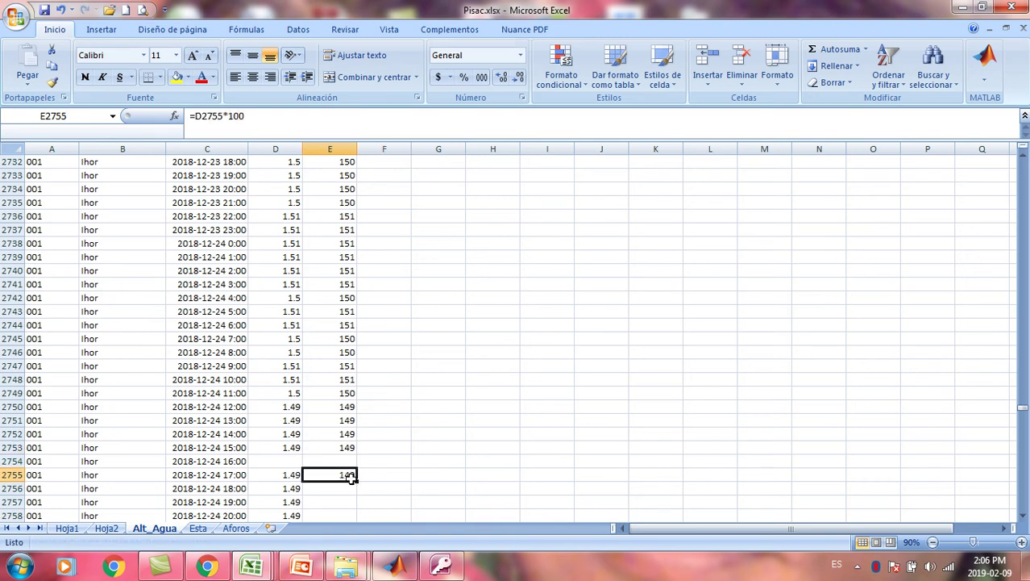
double_click(356, 481)
Copy the E2952 formula past the gap into E2954 and fill it down to row 3411
key("ctrl+Down")
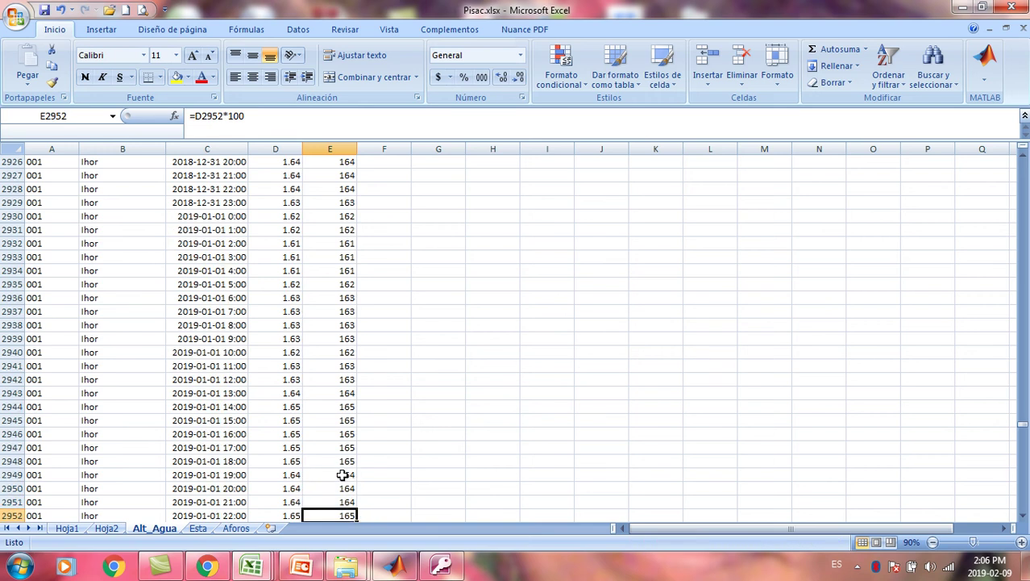
key("Down")
key("Down")
scroll(342, 475, "down", 1)
key("Up")
key("Up")
key("ctrl+c")
left_click(342, 475)
key("Return")
double_click(357, 482)
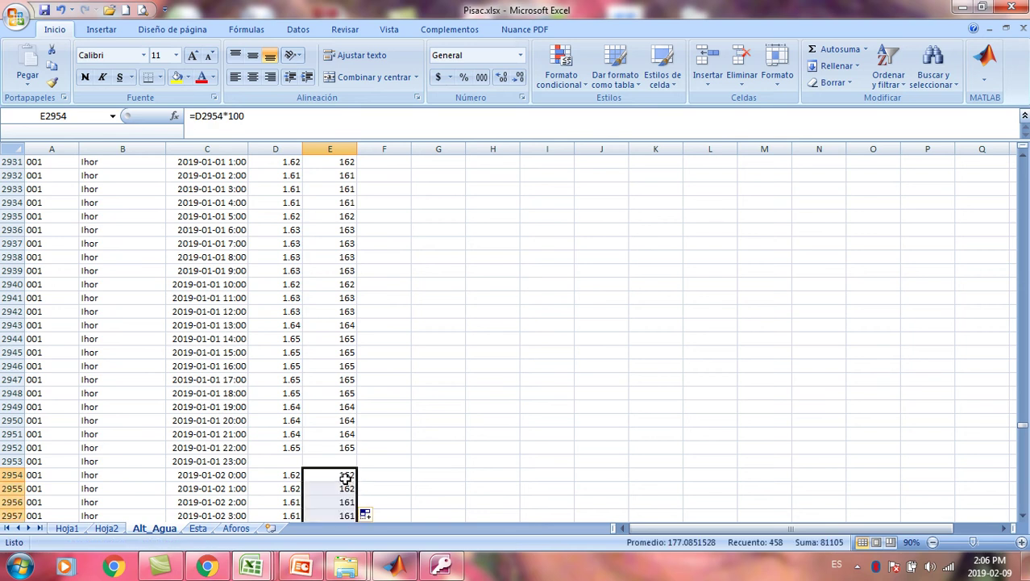
Copy the E3411 formula past the missing levels into E3414 and fill it down to row 3711
key("ctrl+Down")
key("Down")
key("Down")
key("Down")
key("Down")
key("Down")
key("Down")
key("Down")
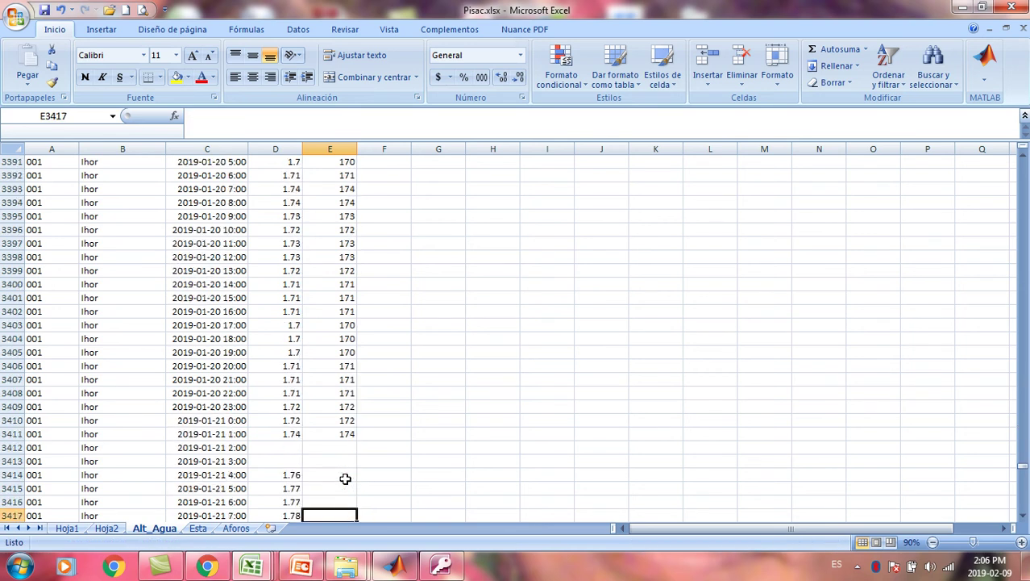
left_click(346, 419)
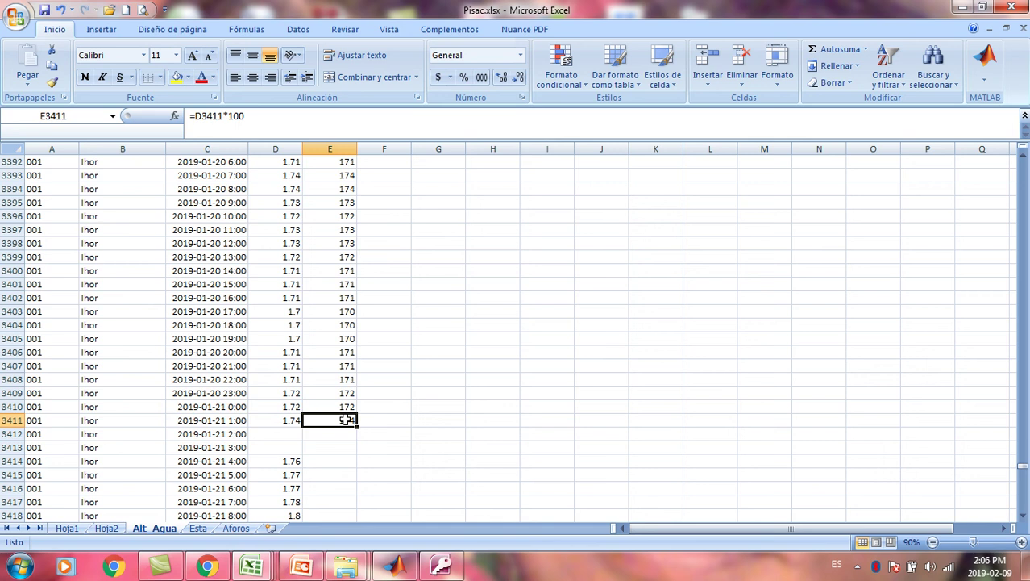
key("ctrl+c")
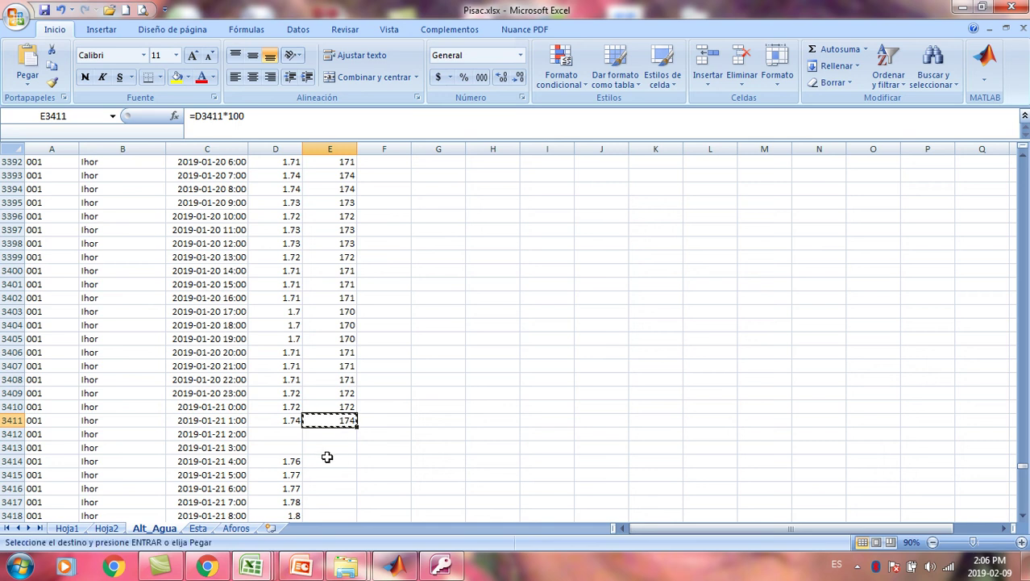
left_click(329, 460)
key("Return")
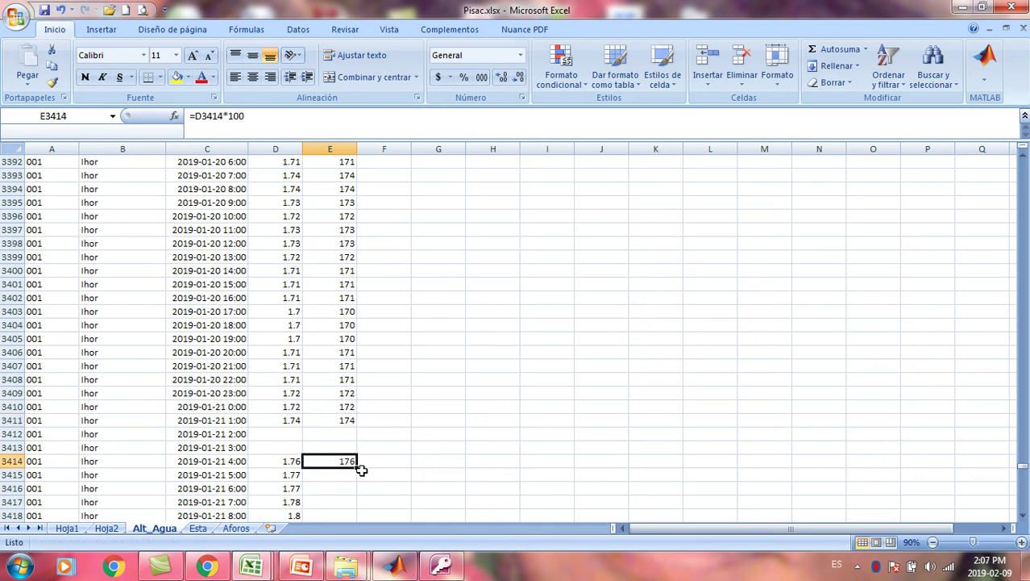
left_click_drag(359, 470, 355, 515)
left_click(347, 462)
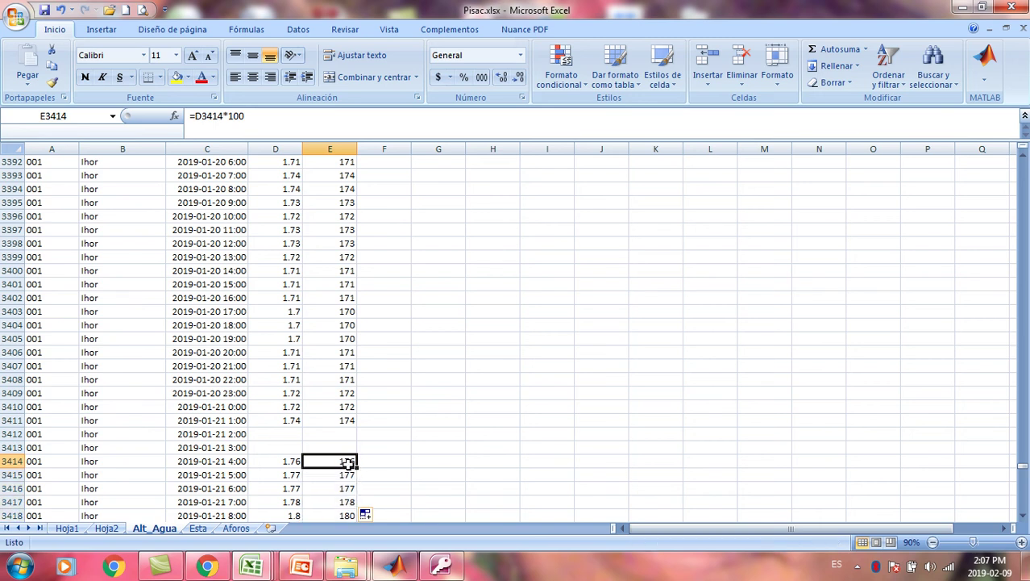
Copy the E3711 formula past the gap into E3713 and fill it down the following rows of column E
key("ctrl+Down")
key("Down")
key("Down")
key("Down")
key("Down")
key("Down")
key("Down")
key("Down")
key("Down")
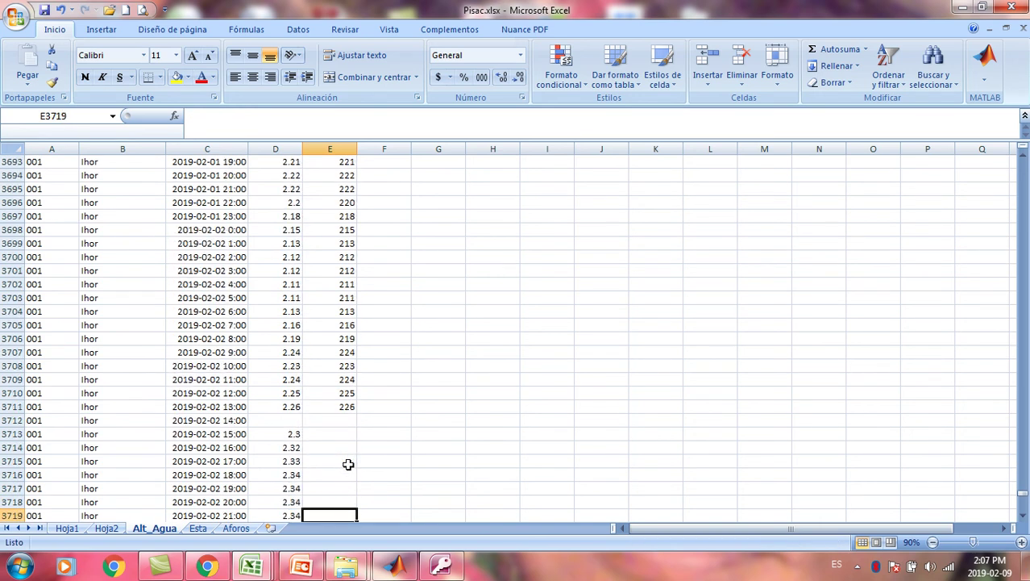
left_click(344, 406)
key("ctrl+c")
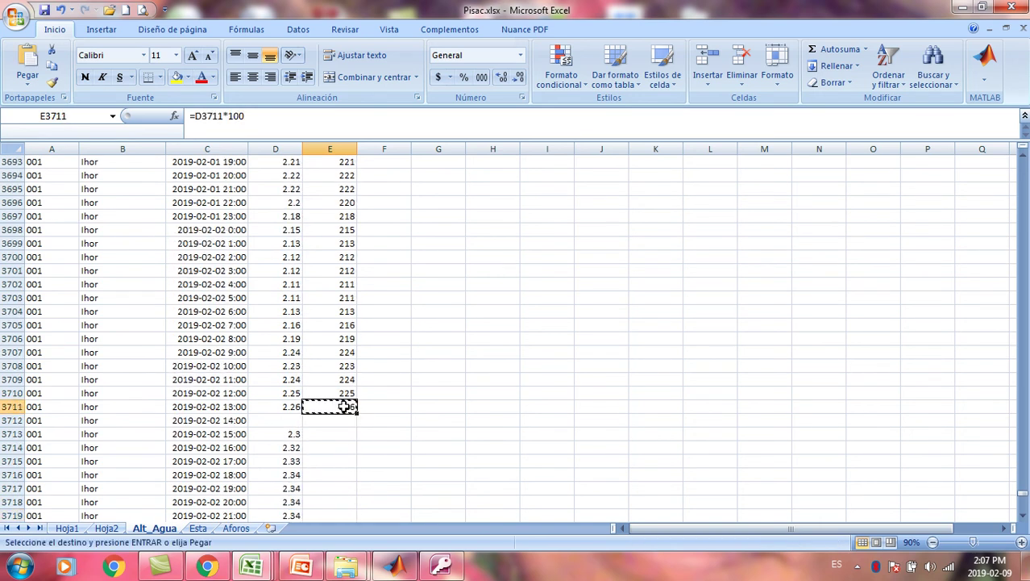
left_click(340, 433)
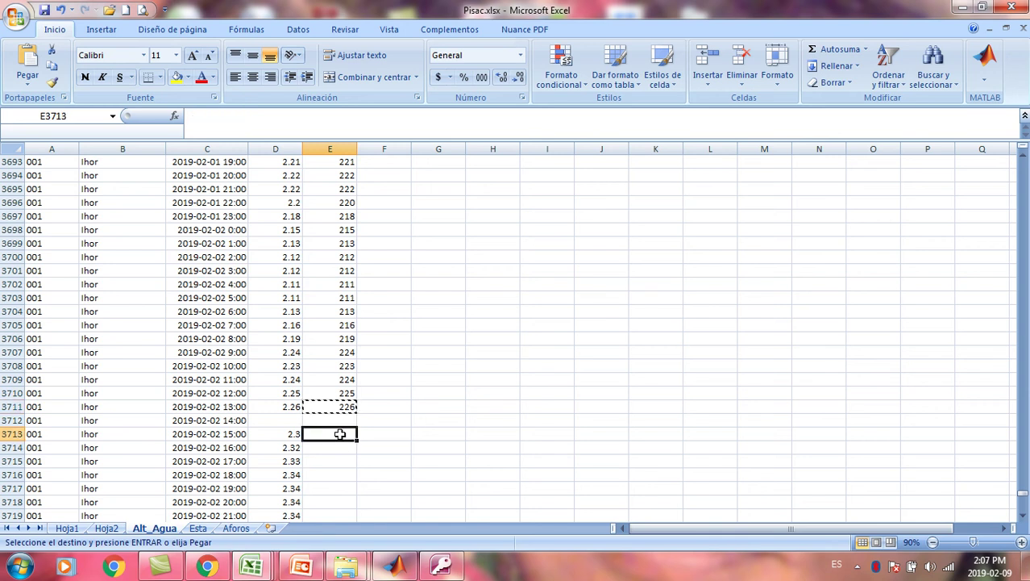
key("ctrl+v")
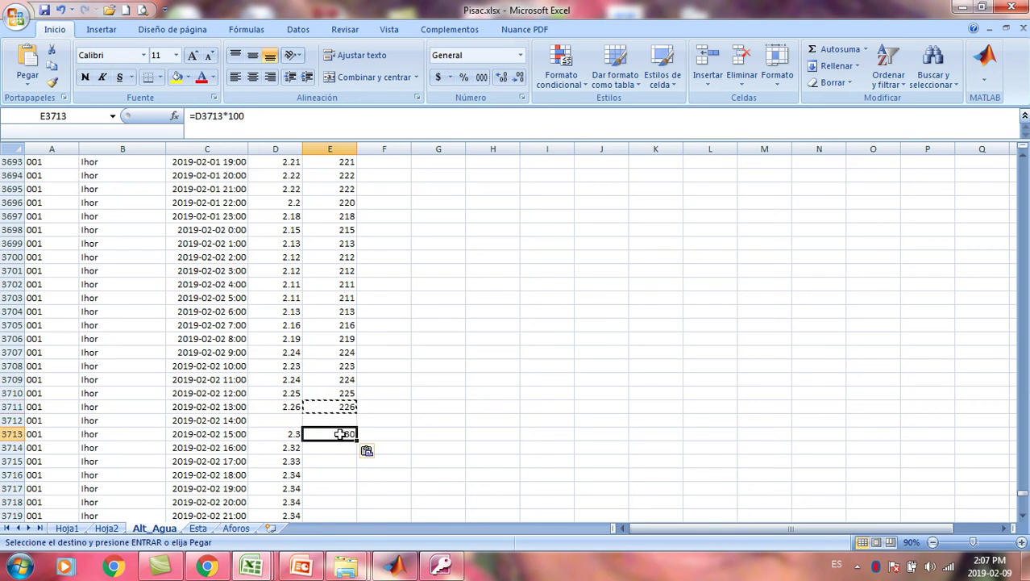
double_click(357, 442)
left_click(344, 433)
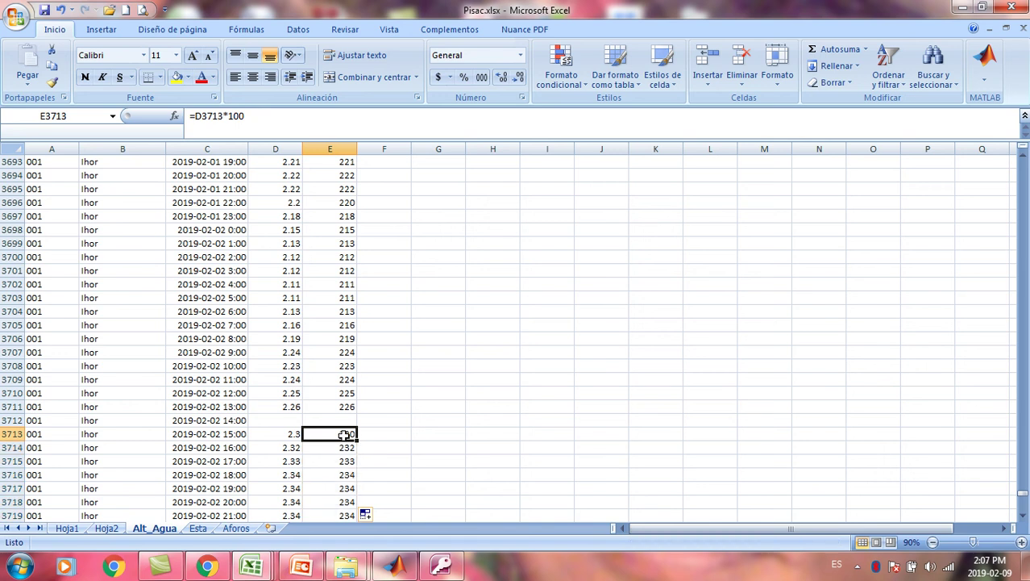
Check that the converted levels in column E continue down to the last data row, 3849
key("ctrl+Down")
key("Down")
scroll(344, 434, "down", 4)
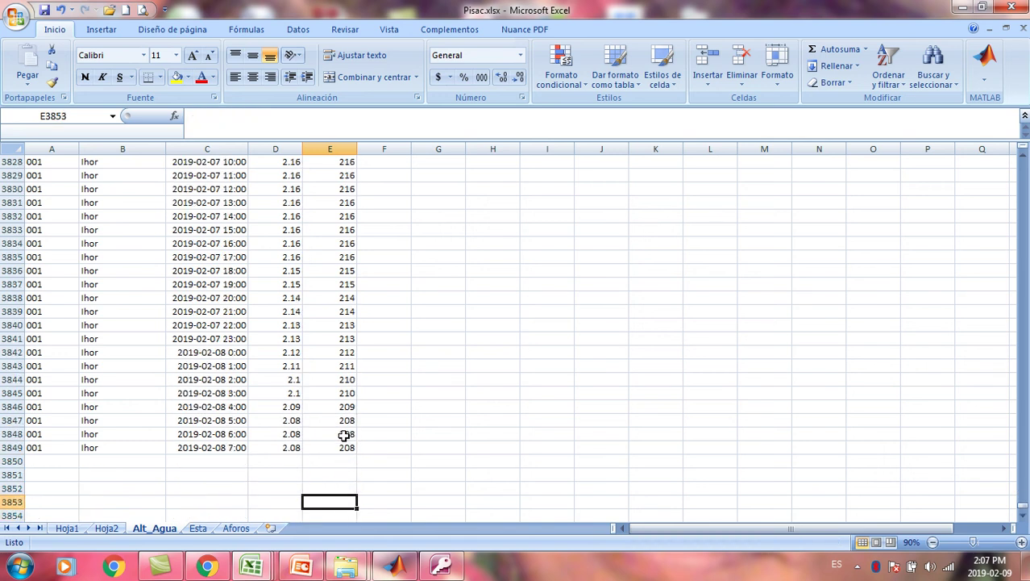
key("Up")
key("Up")
key("Up")
key("Up")
key("Up")
key("Up")
key("Up")
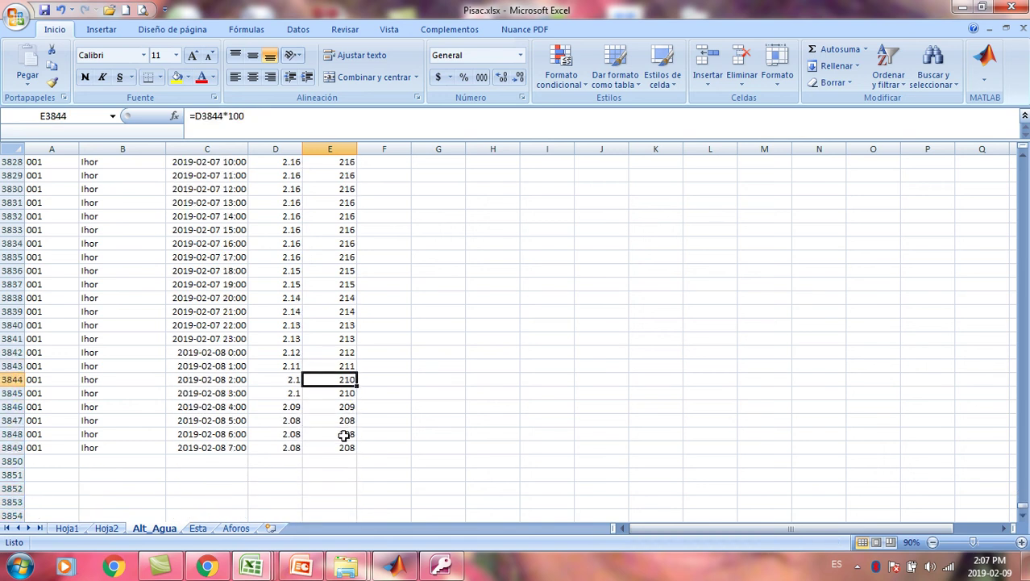
Copy all the converted levels in column E, from E2 to the last data row, including the gaps
key("ctrl+Up")
key("Left")
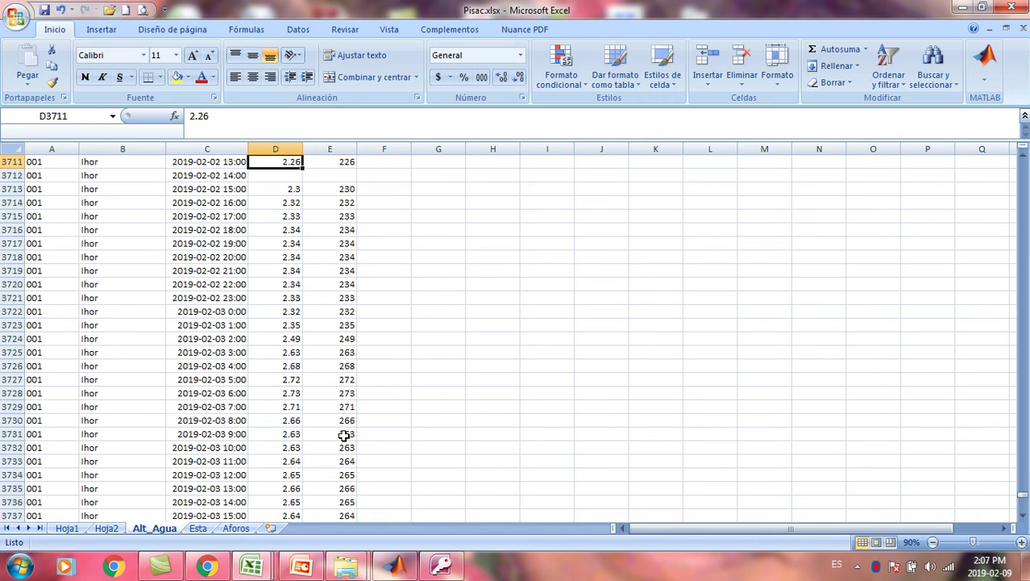
key("ctrl+Up")
key("Left")
key("ctrl+Up")
key("Right")
key("Right")
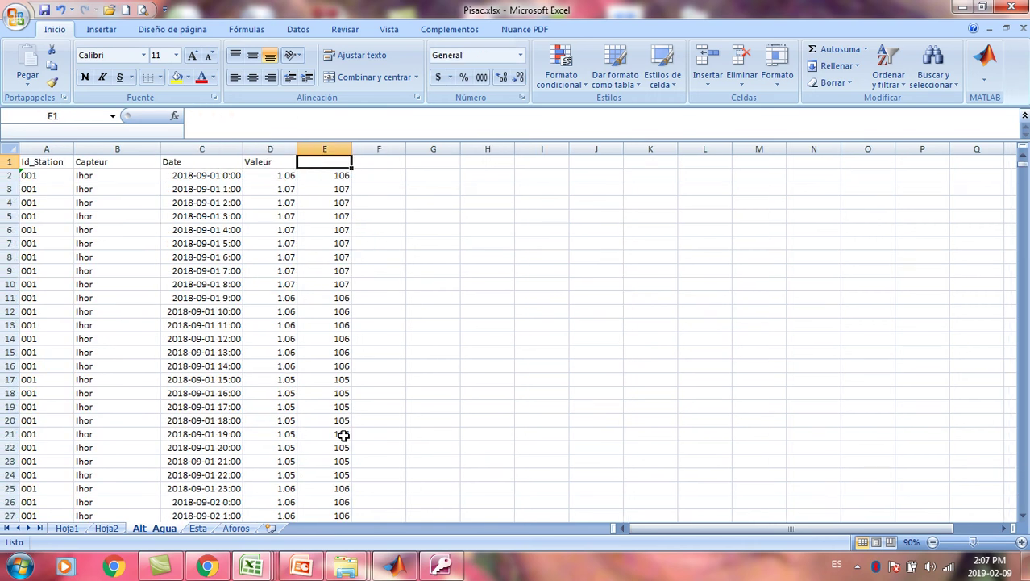
key("Down")
key("ctrl+shift+Down")
key("ctrl+shift+Down")
key("ctrl+shift+Down")
key("ctrl+shift+Down")
key("ctrl+shift+Down")
key("ctrl+shift+Down")
key("ctrl+shift+Down")
key("ctrl+shift+Down")
key("ctrl+shift+Down")
key("ctrl+shift+Down")
key("ctrl+shift+Down")
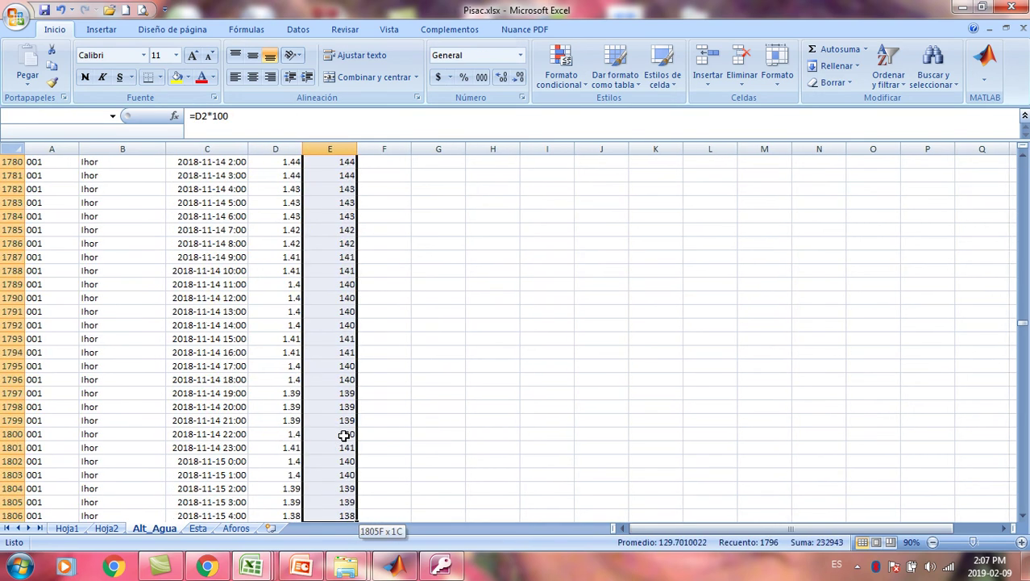
key("ctrl+shift+Down")
key("ctrl+shift+Down")
key("ctrl+shift+Down")
key("ctrl+shift+Down")
key("ctrl+shift+Down")
key("ctrl+shift+Down")
key("ctrl+shift+Down")
key("ctrl+shift+Down")
key("ctrl+shift+Down")
key("ctrl+shift+Down")
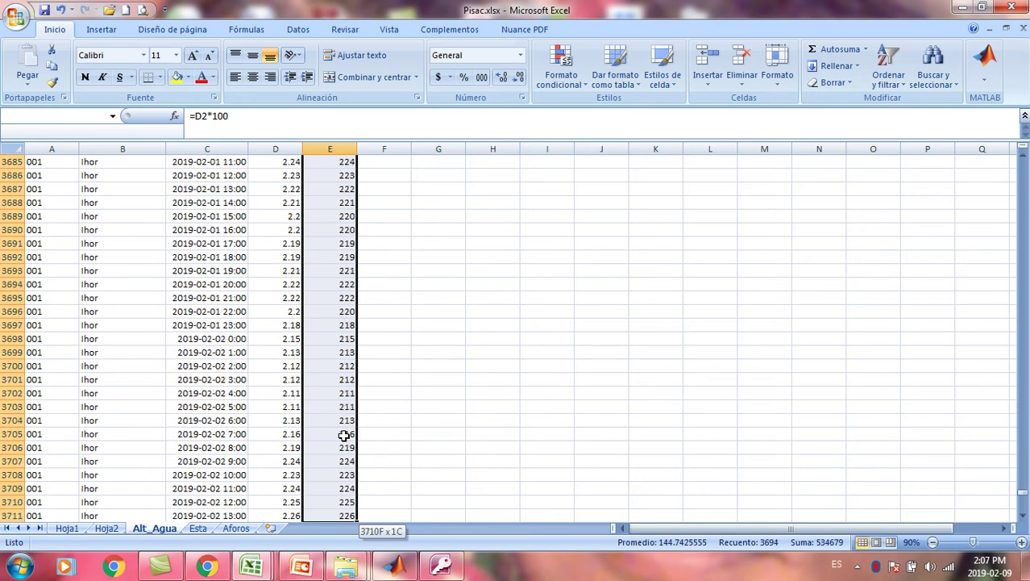
key("ctrl+shift+Up")
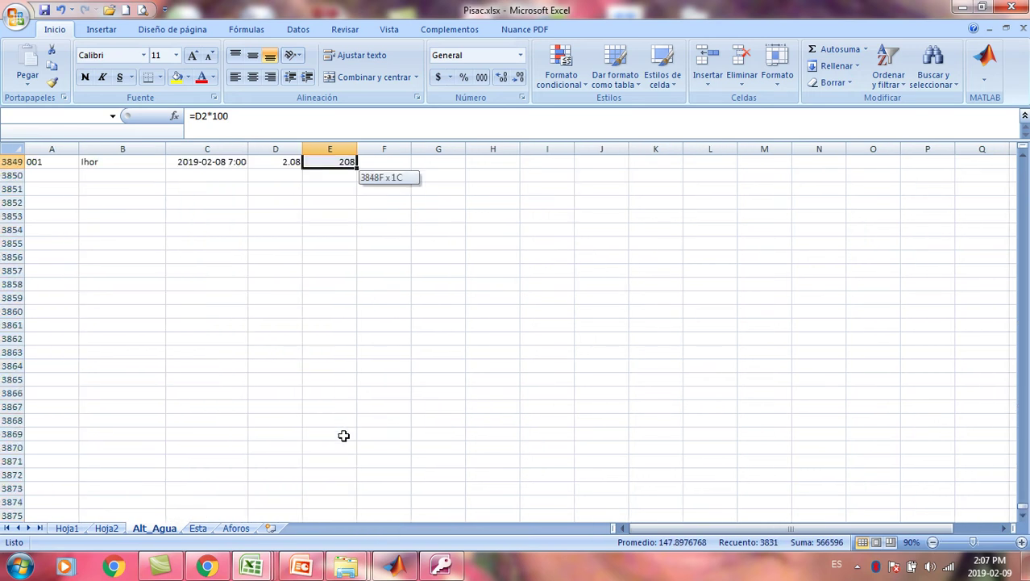
key("ctrl+c")
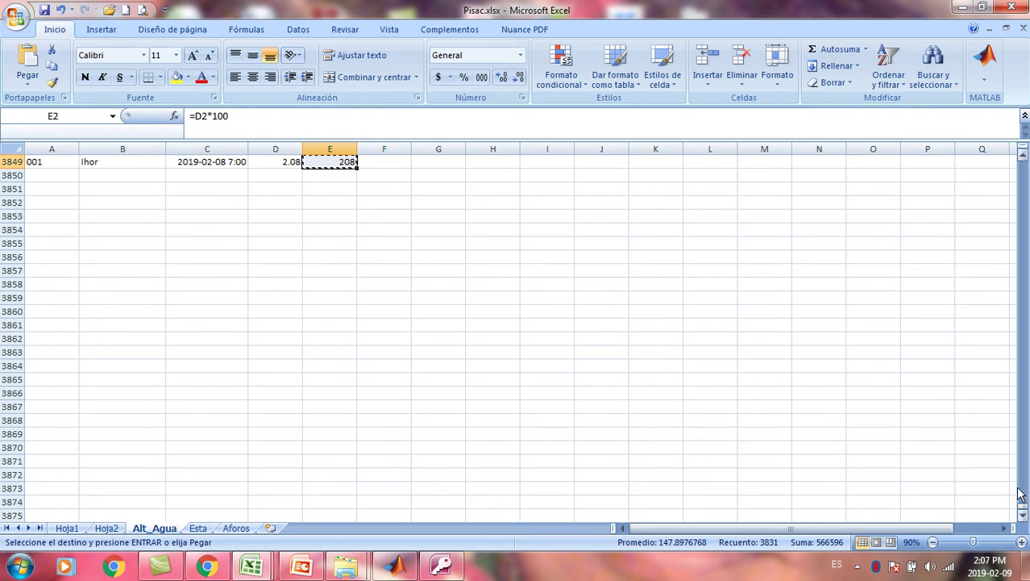
Paste the copied levels as values only over the Valeur column, starting at D2
left_click(1019, 433)
left_click_drag(1019, 427, 1018, 182)
left_click_drag(1022, 458, 1022, 162)
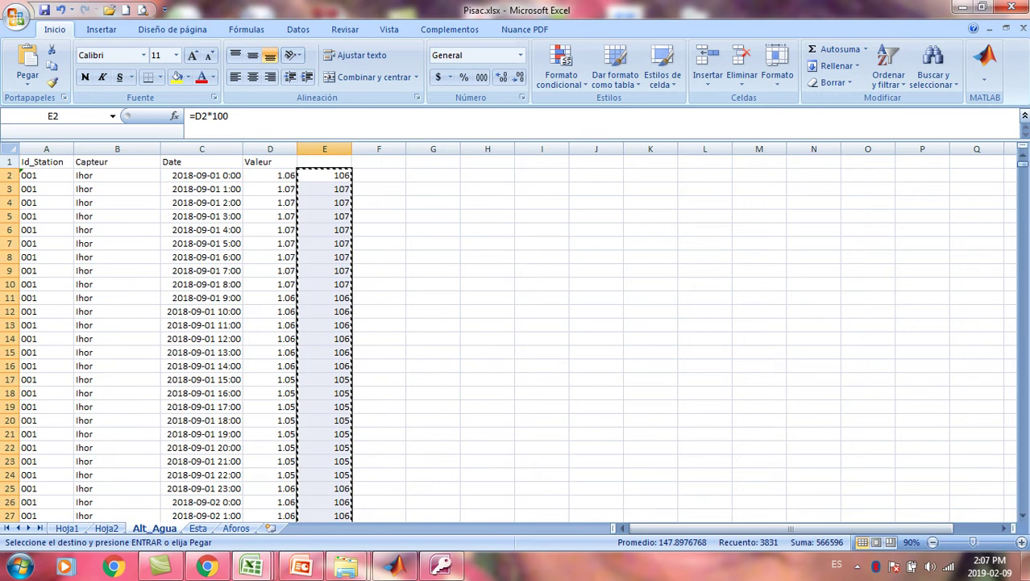
left_click(256, 175)
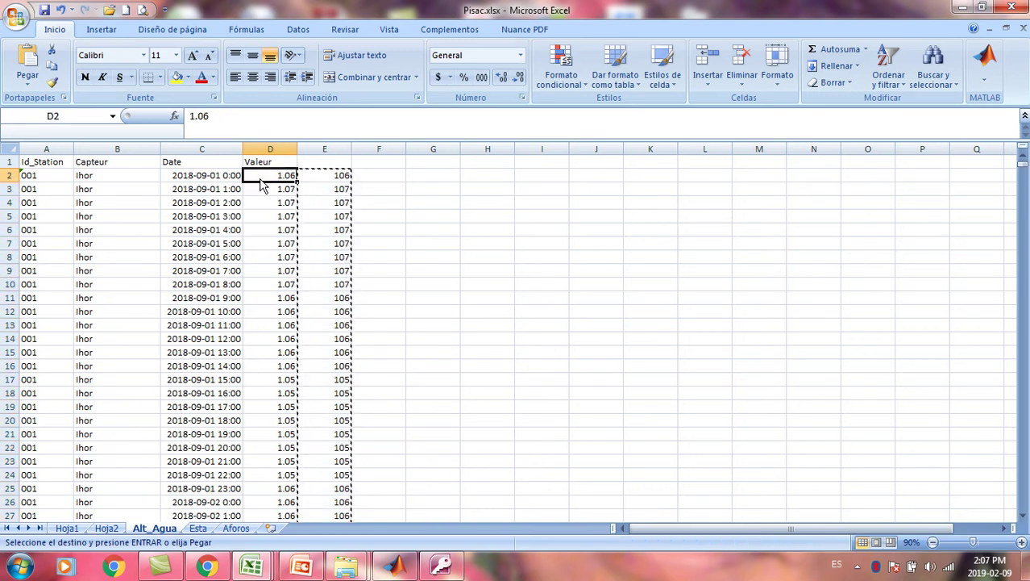
right_click(256, 174)
left_click(323, 245)
left_click(208, 181)
left_click(368, 334)
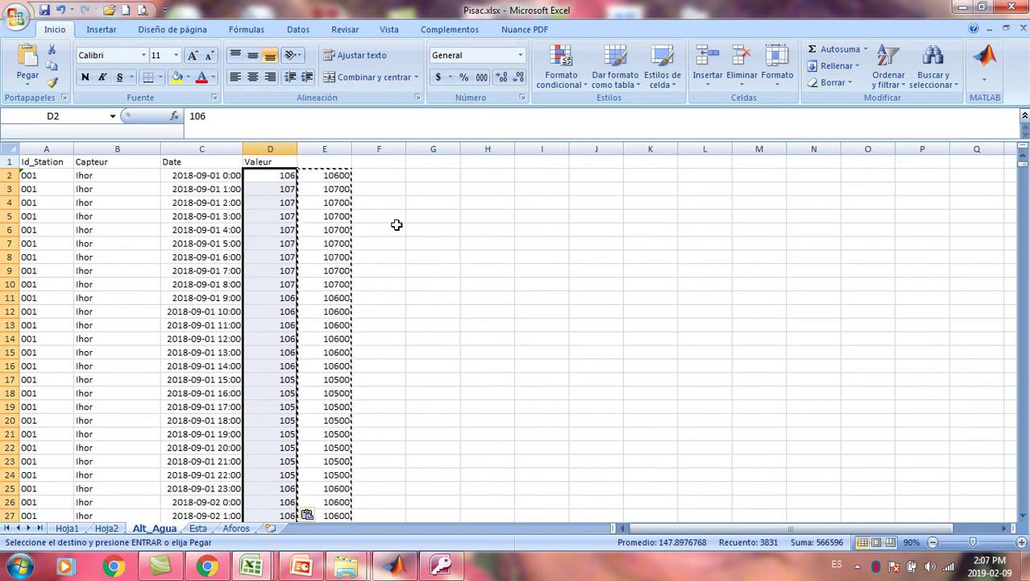
Delete the helper column E from the Alt_Agua sheet
left_click(334, 145)
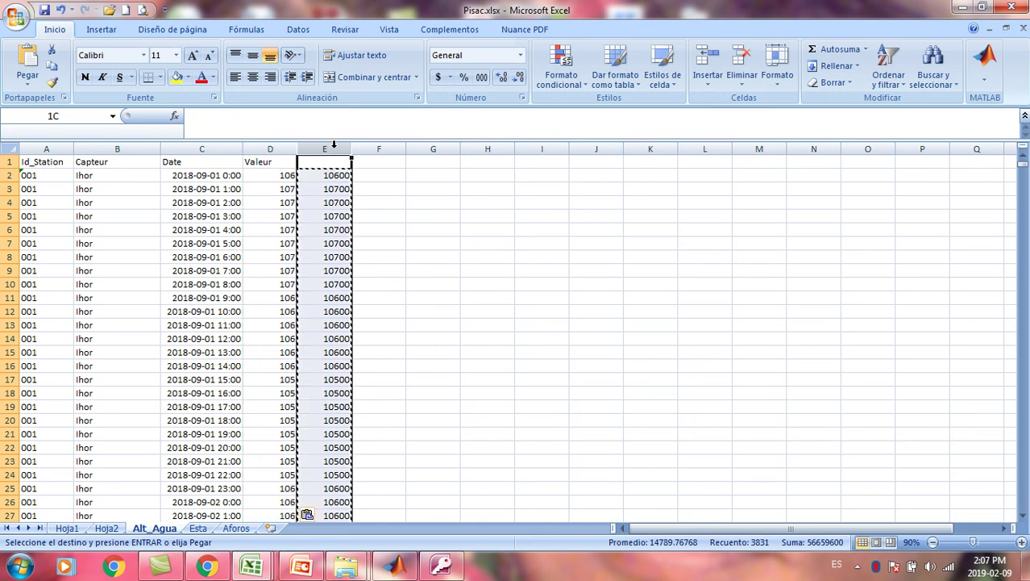
right_click(333, 147)
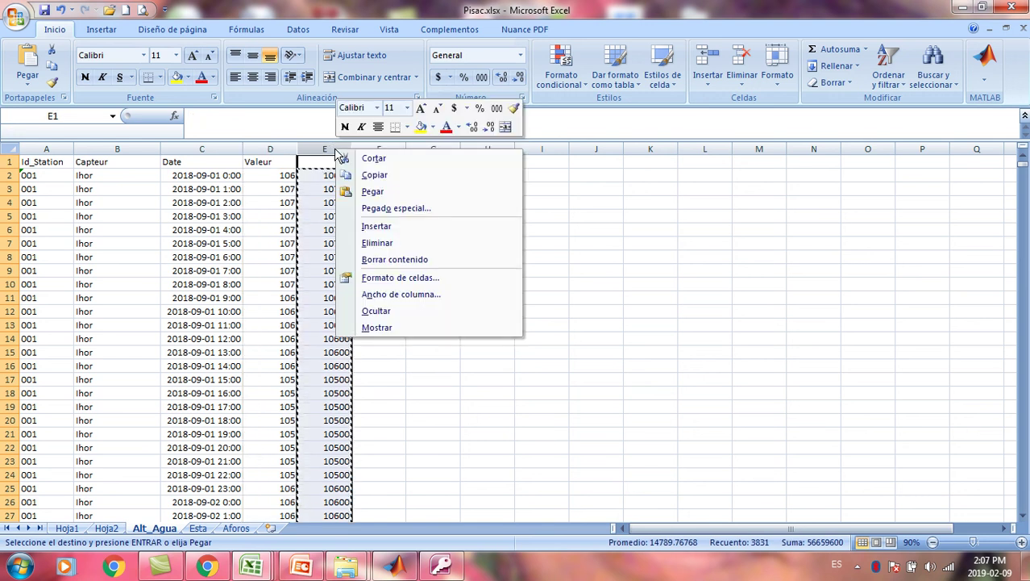
left_click(403, 242)
left_click(279, 187)
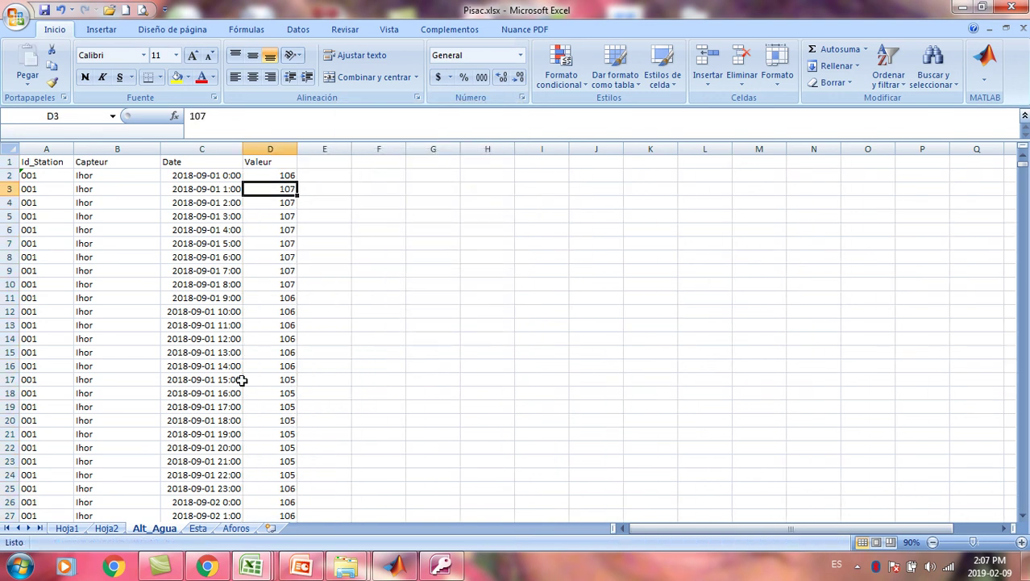
Check the converted levels in column D around the gap below row 588 and save the workbook
key("ctrl+Down")
key("Down")
key("Down")
key("Down")
key("Down")
key("Down")
key("Down")
key("Down")
key("Down")
key("Down")
key("Down")
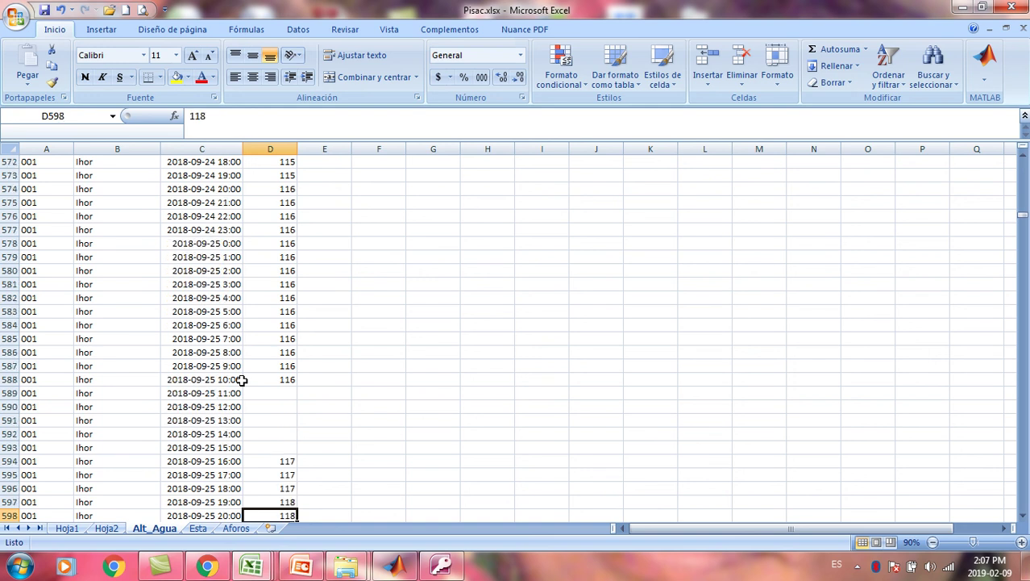
left_click(169, 285)
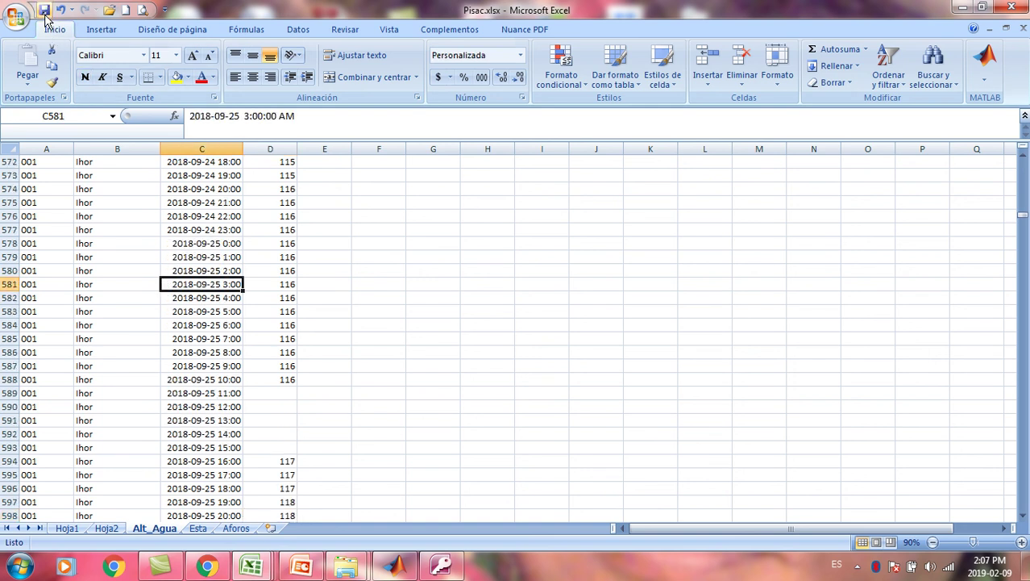
Switch to HYDRACCESS and open the import form for instantaneous water levels (Cotas Instantáneas)
left_click(441, 565)
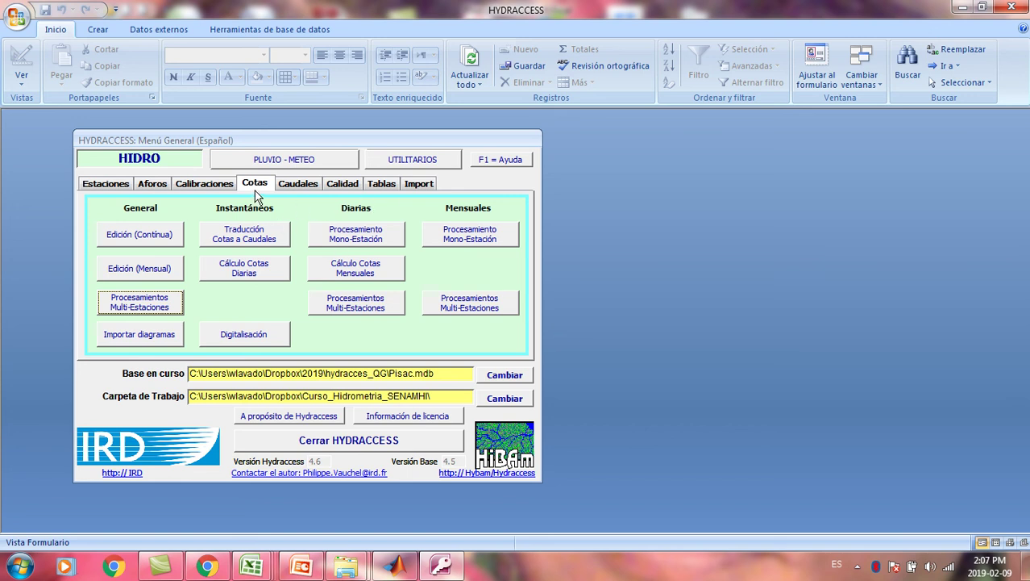
left_click(417, 184)
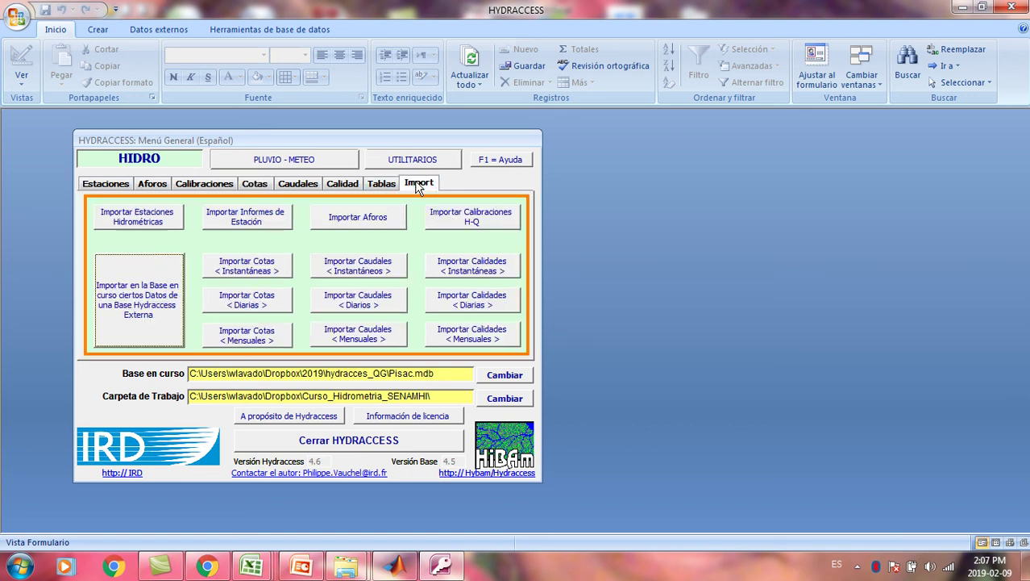
left_click(248, 266)
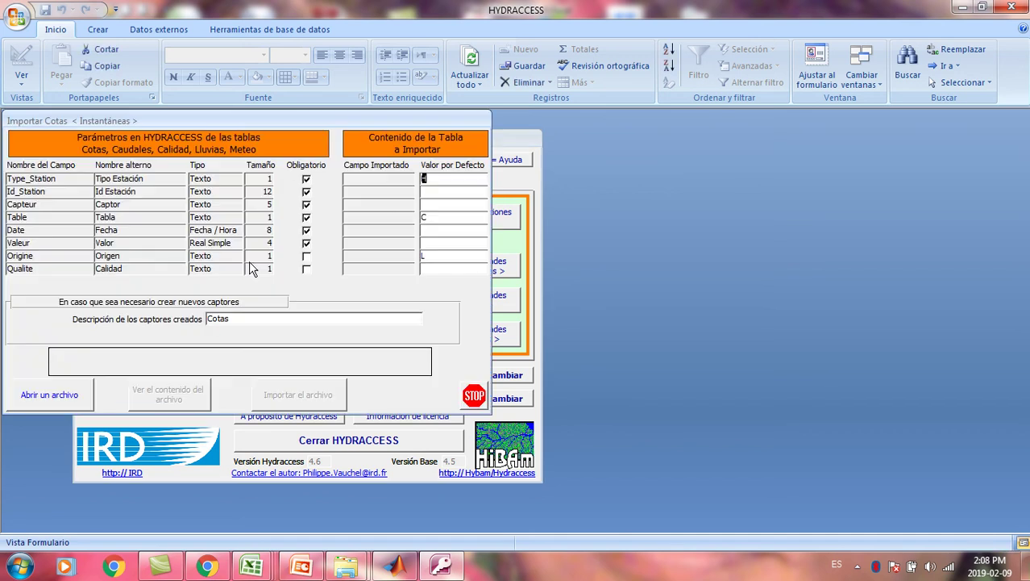
Load the Alt_Agua sheet of Pisac.xlsx from the Dropbox folder 2019\hydracces_QG as the import source
left_click(71, 400)
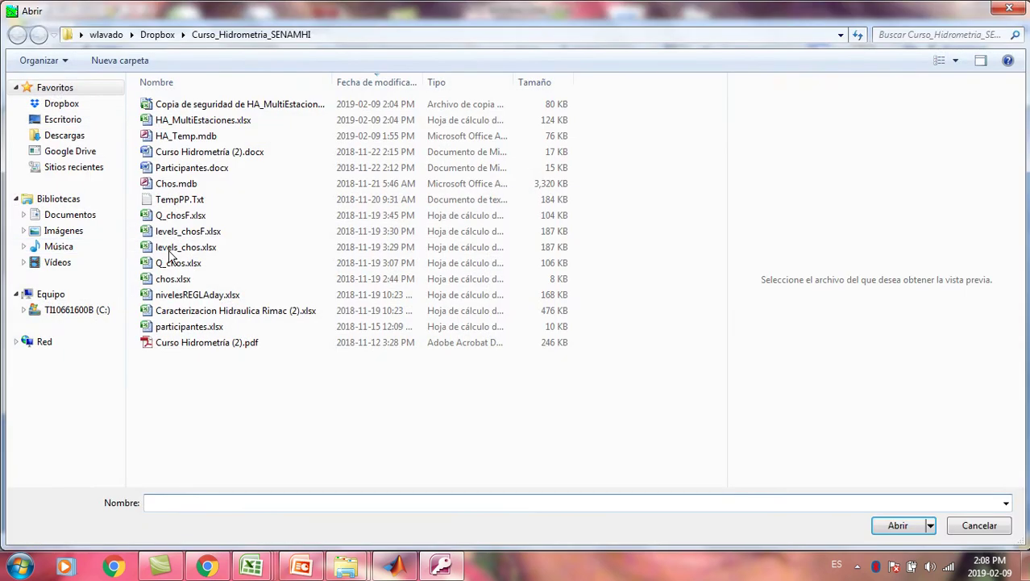
left_click(74, 106)
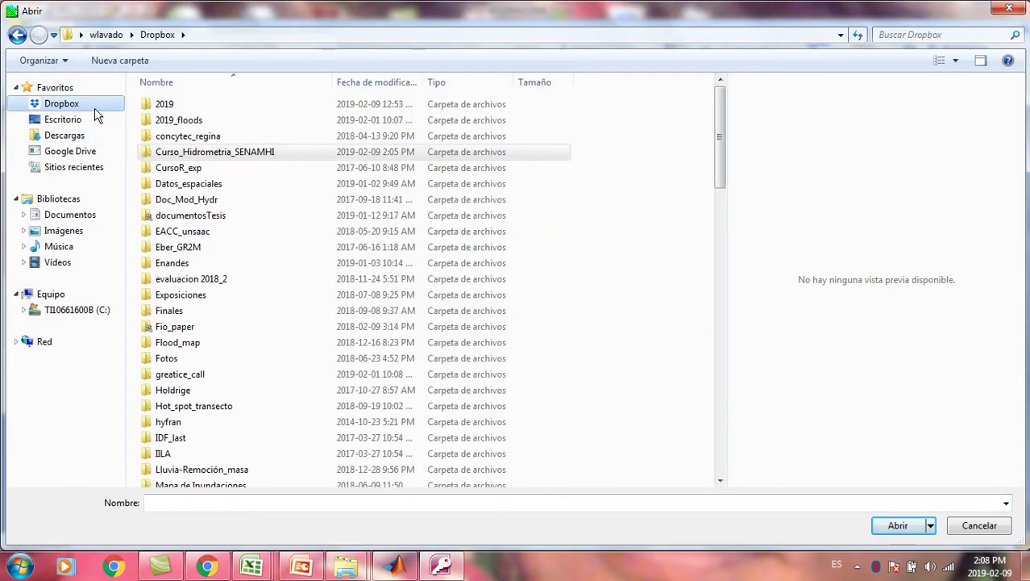
double_click(166, 104)
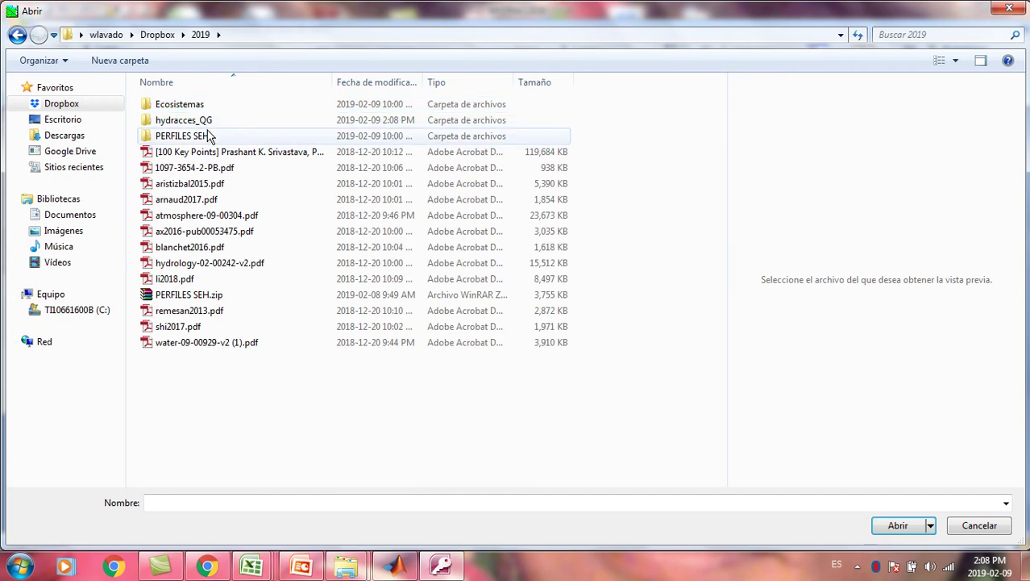
double_click(205, 121)
left_click(207, 122)
double_click(205, 122)
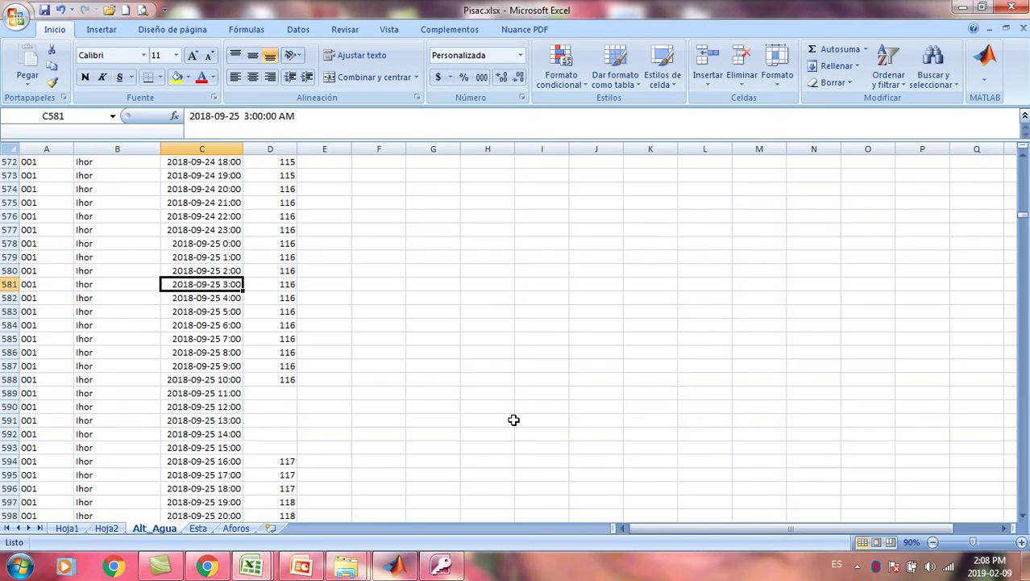
left_click(963, 7)
left_click(899, 525)
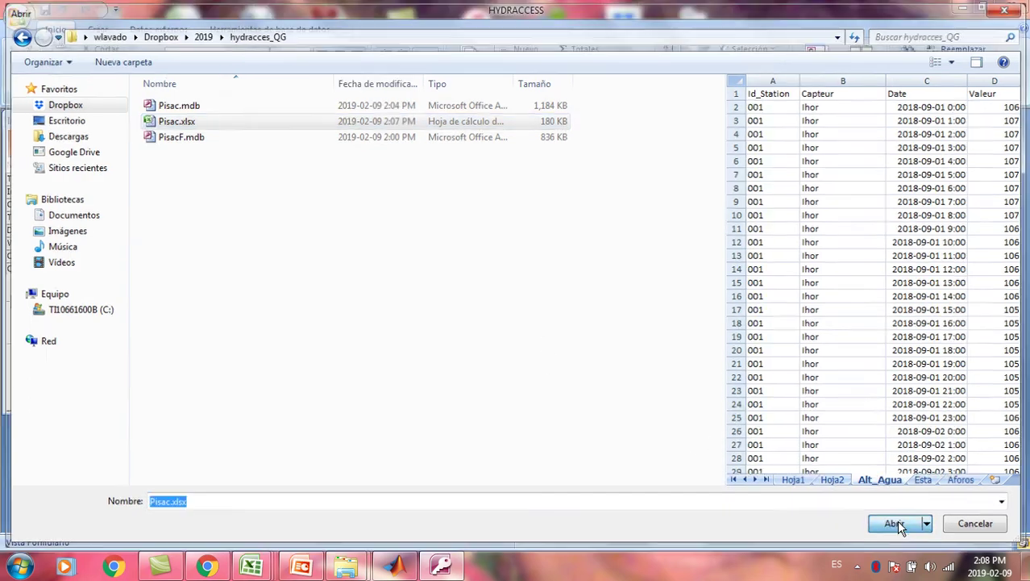
left_click(45, 178)
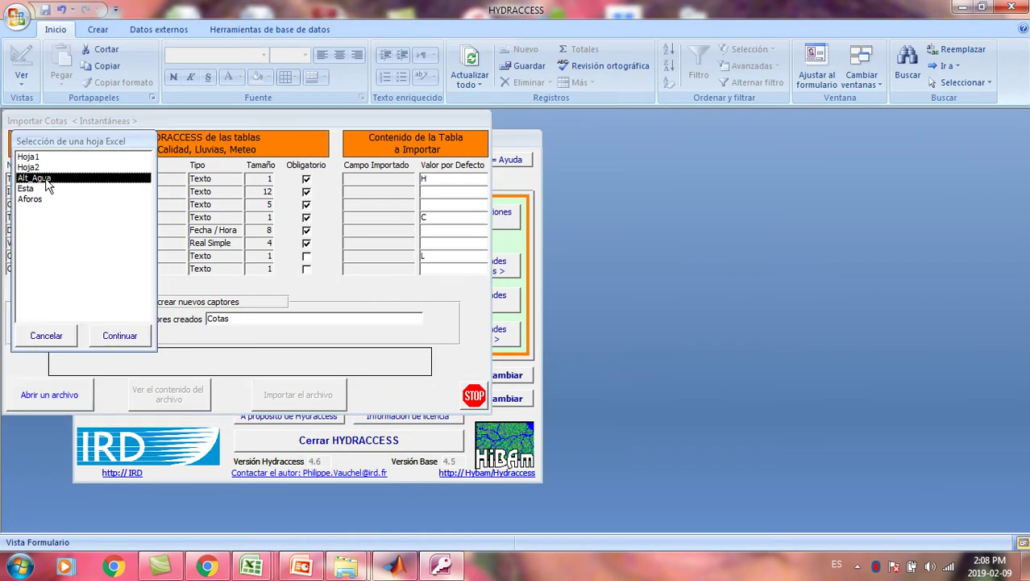
left_click(118, 333)
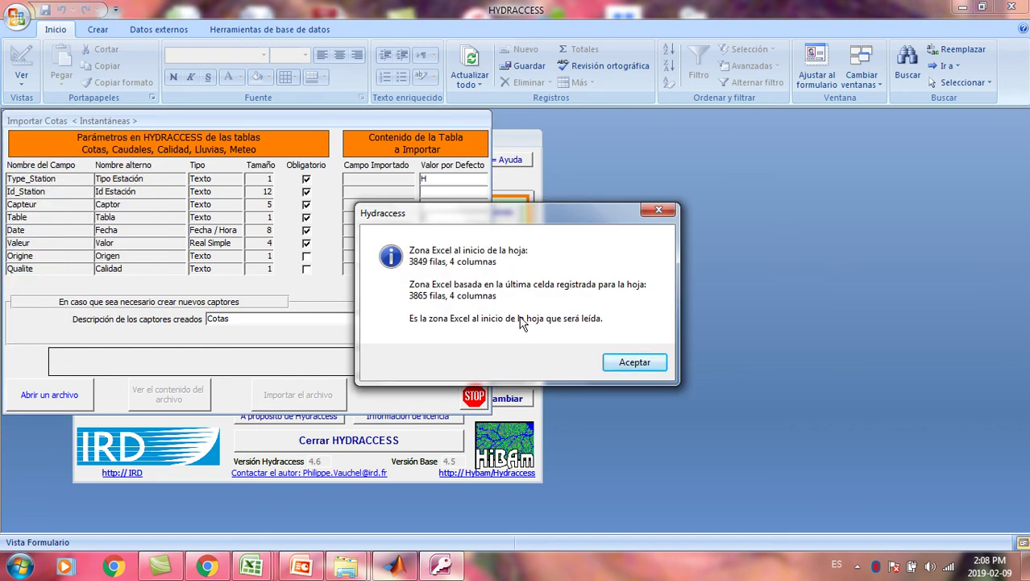
left_click(647, 363)
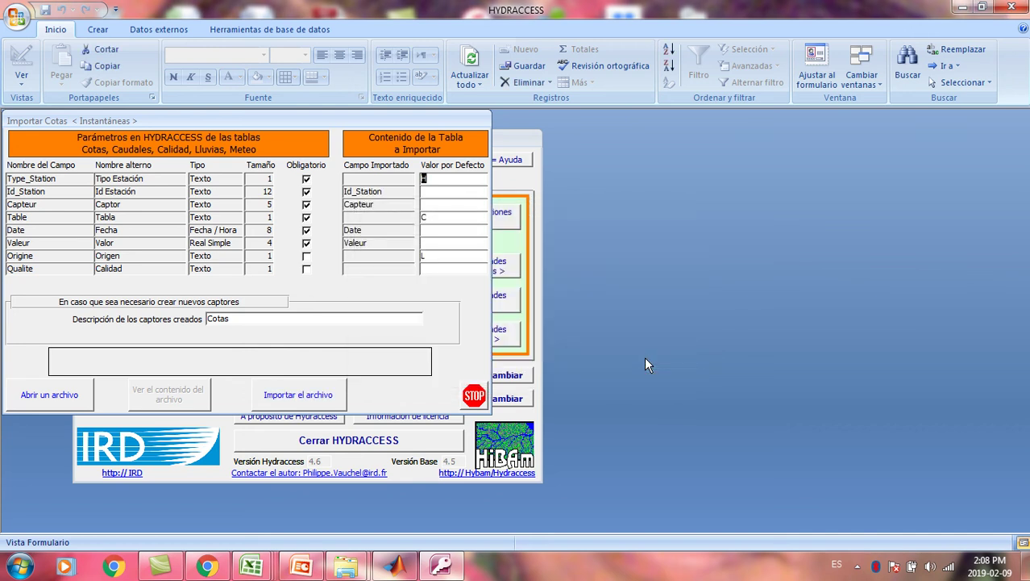
Try to import the Alt_Agua levels without limiting them to dates after the existing data, and close the import form
left_click(307, 395)
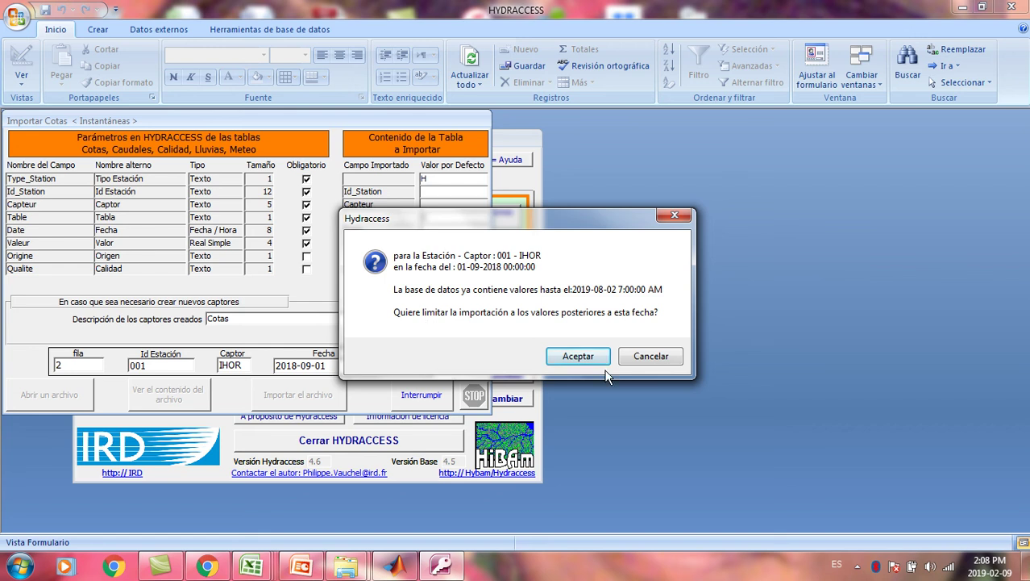
left_click(647, 360)
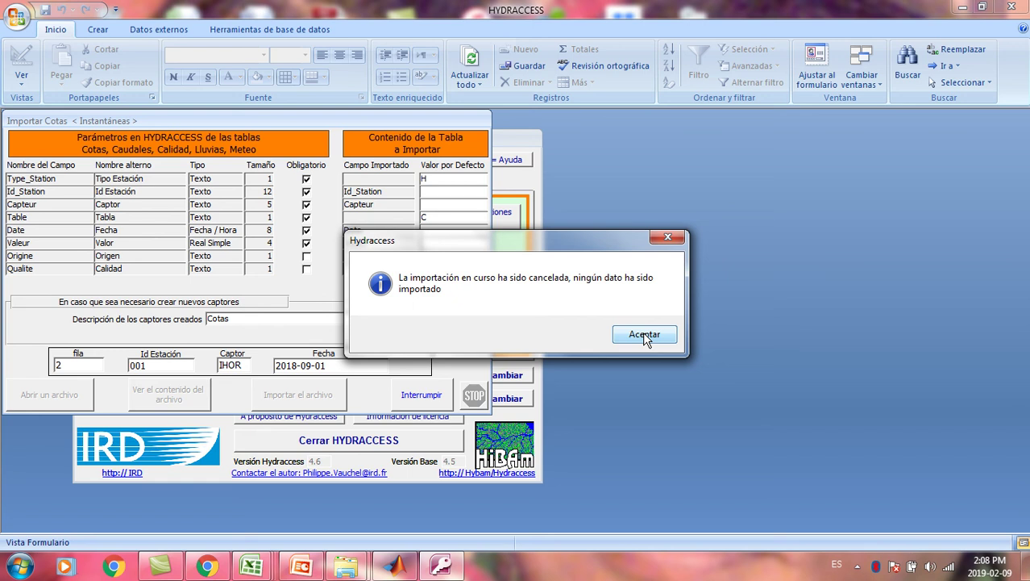
left_click(644, 333)
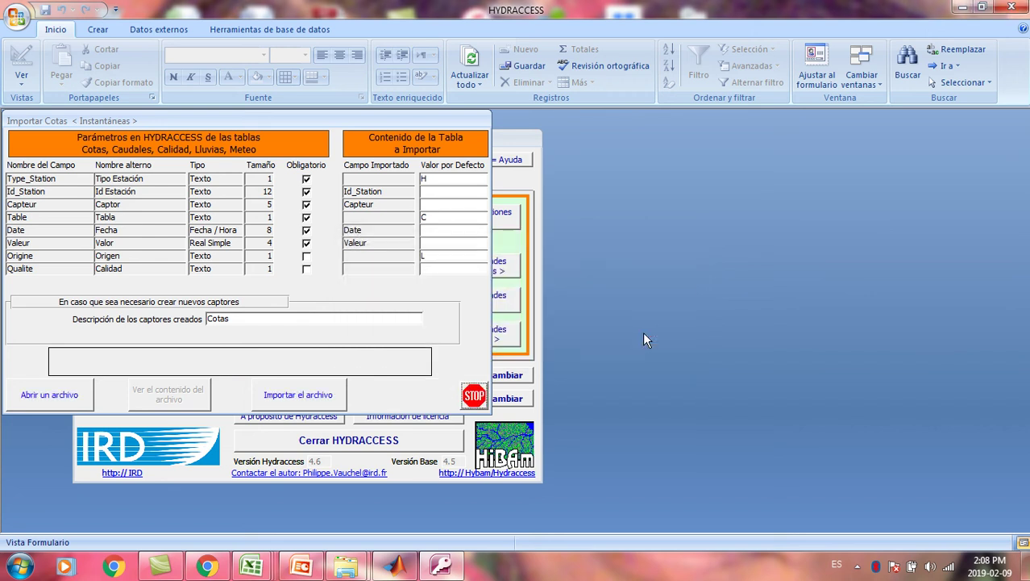
left_click(475, 396)
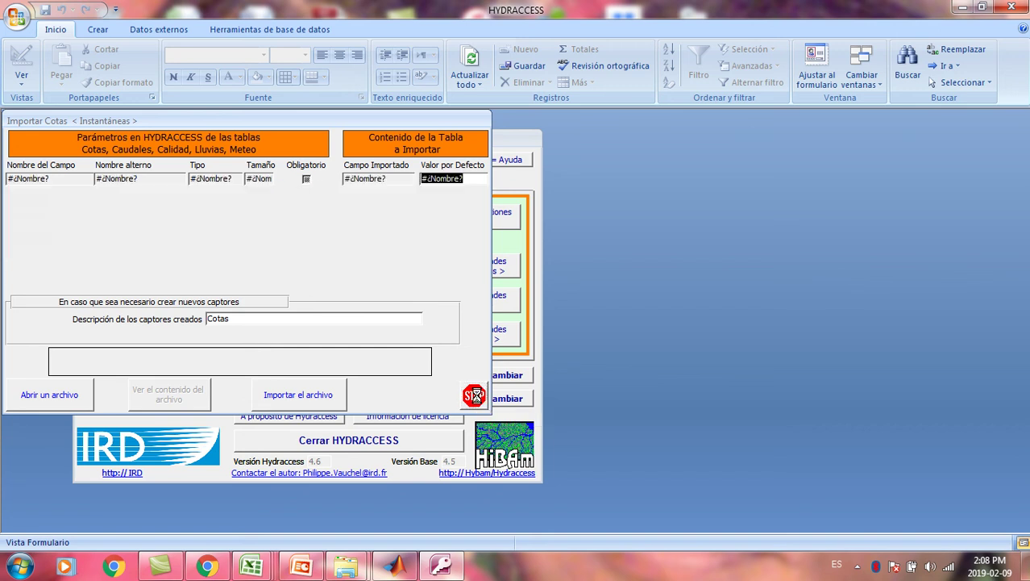
Switch to Excel, look at Hydro_Jaugeages.xls and Hydro_Cotes_Instantanees.xls, and return to the Pisac.xlsx workbook
left_click(256, 566)
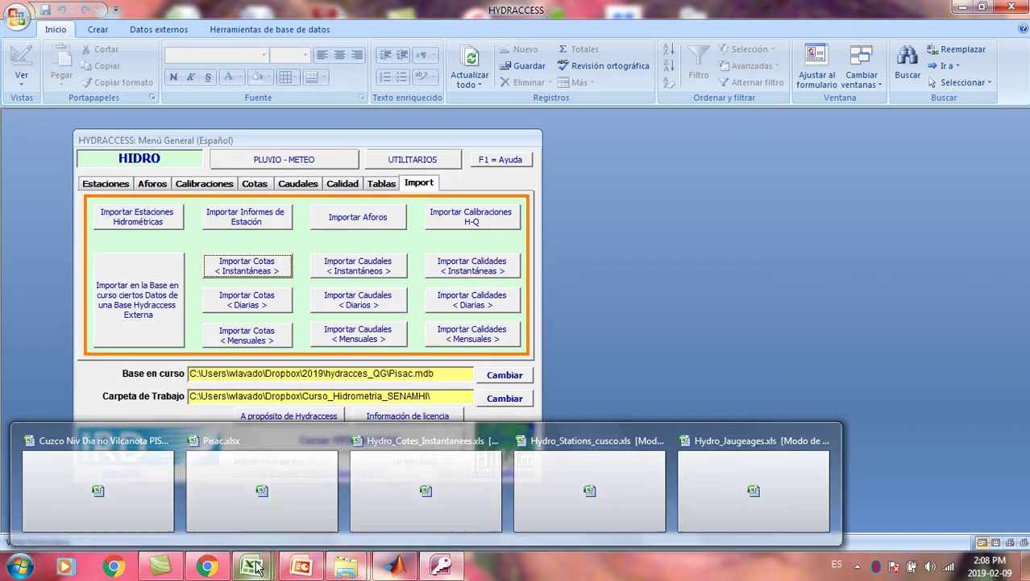
left_click(717, 497)
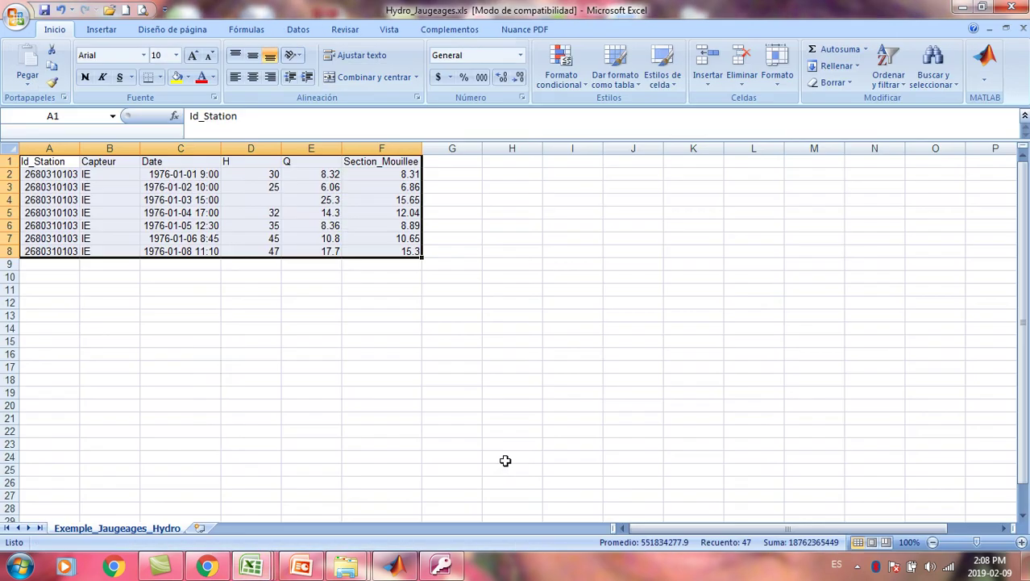
left_click(251, 569)
left_click(384, 499)
left_click(269, 569)
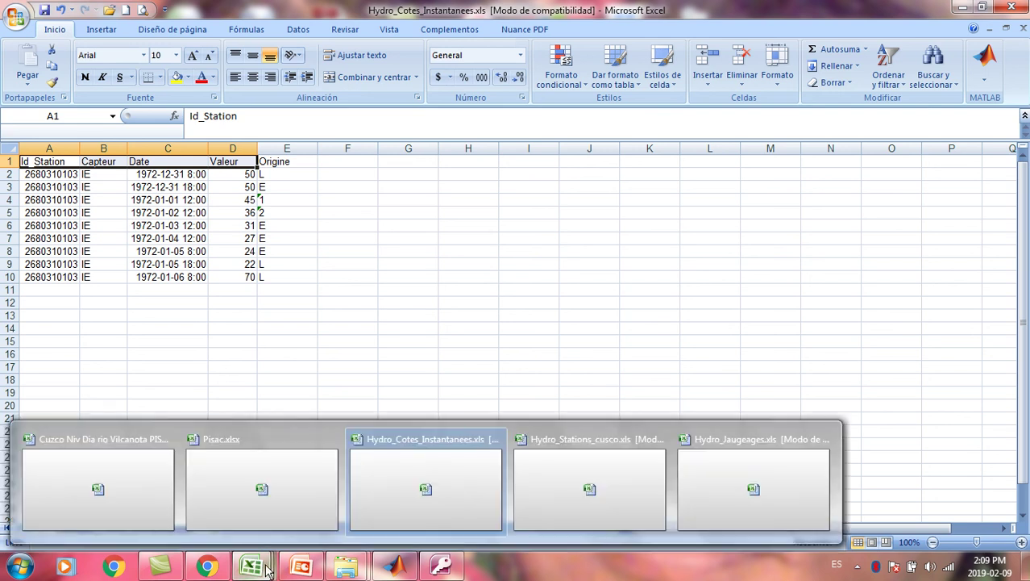
left_click(216, 482)
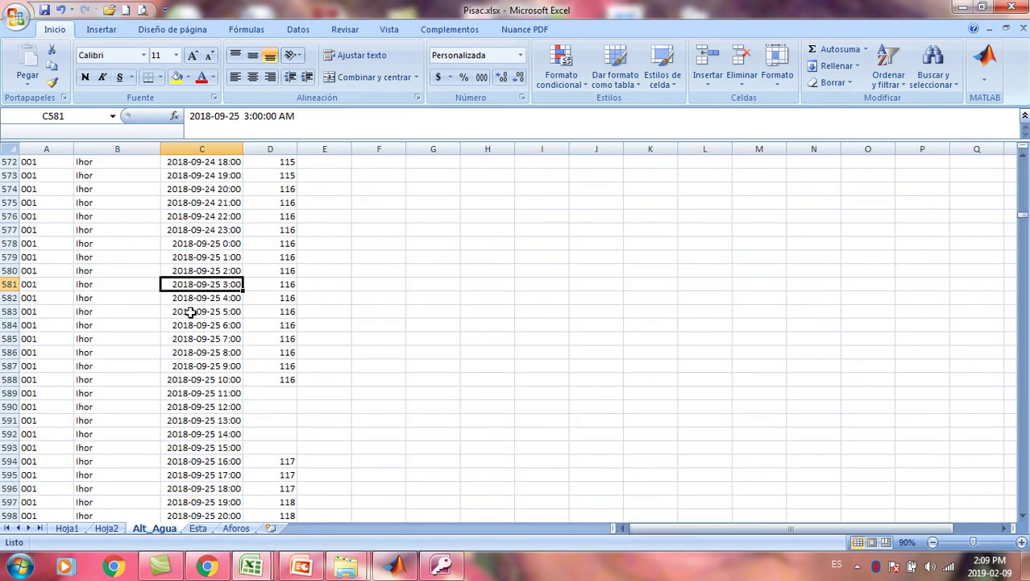
Replace the Capteur code with Ihor_F in every data row of the Alt_Agua sheet, down to the last record
left_click(121, 352)
key("ctrl+Up")
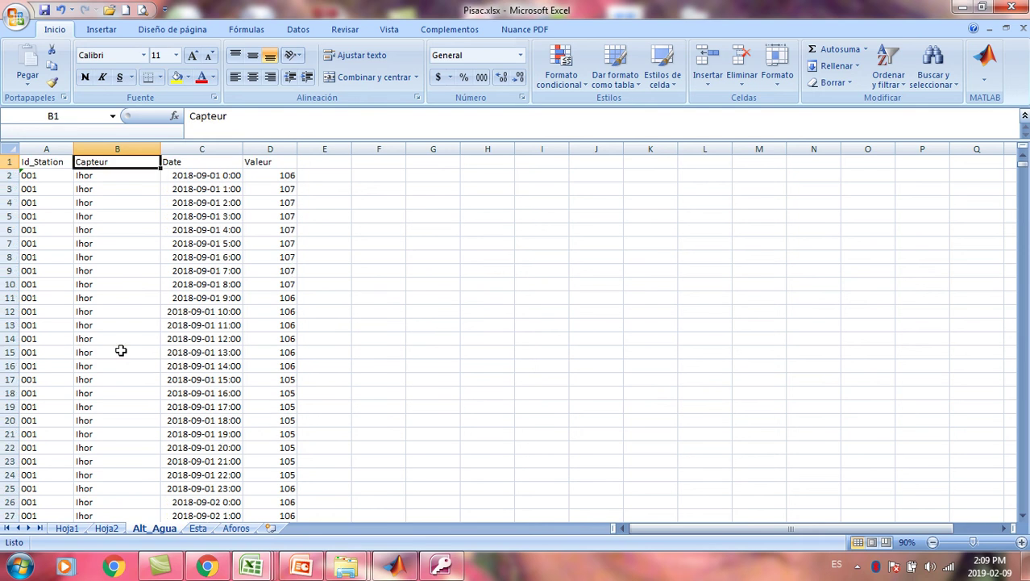
key("Down")
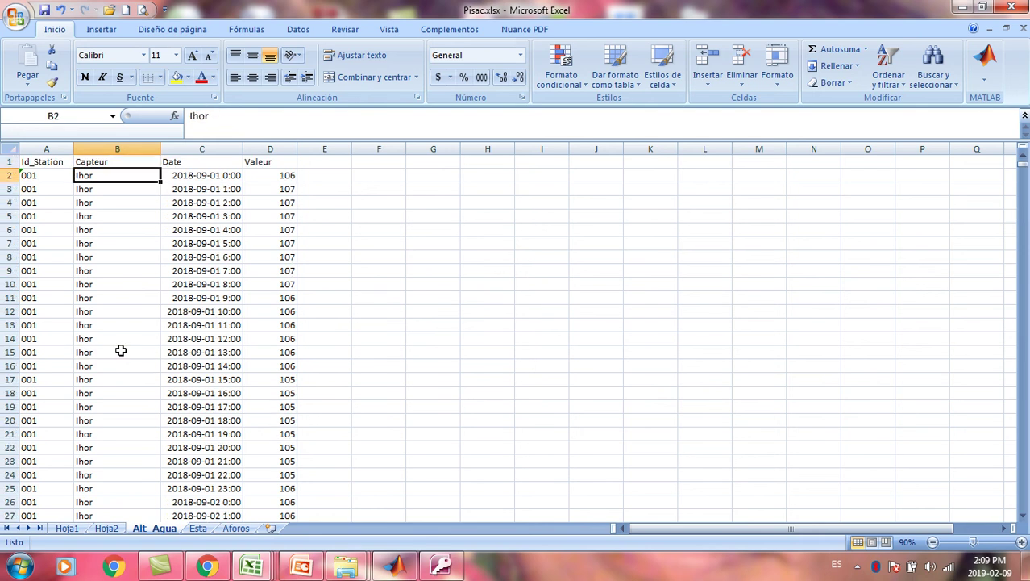
left_click(221, 116)
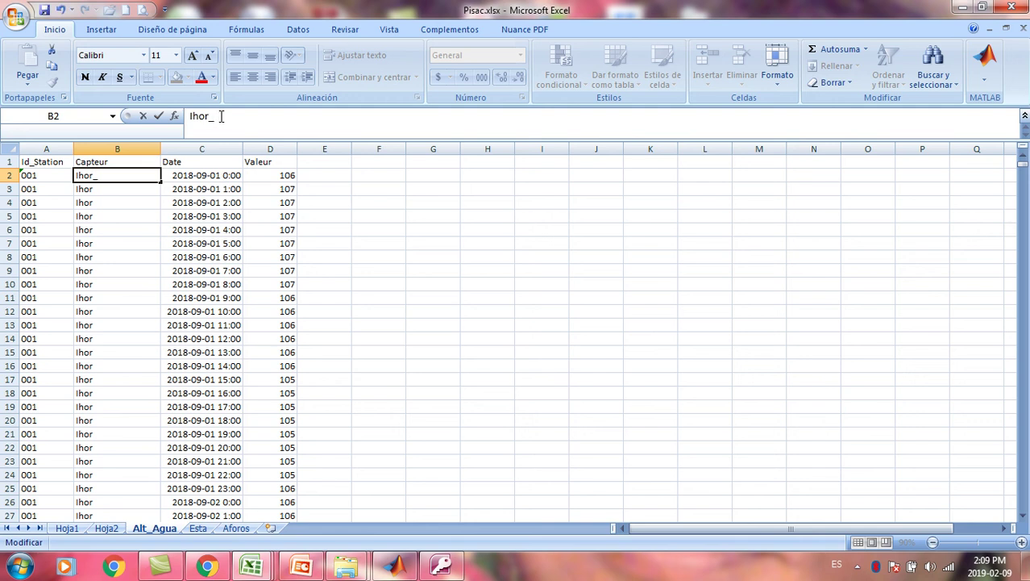
key("Return")
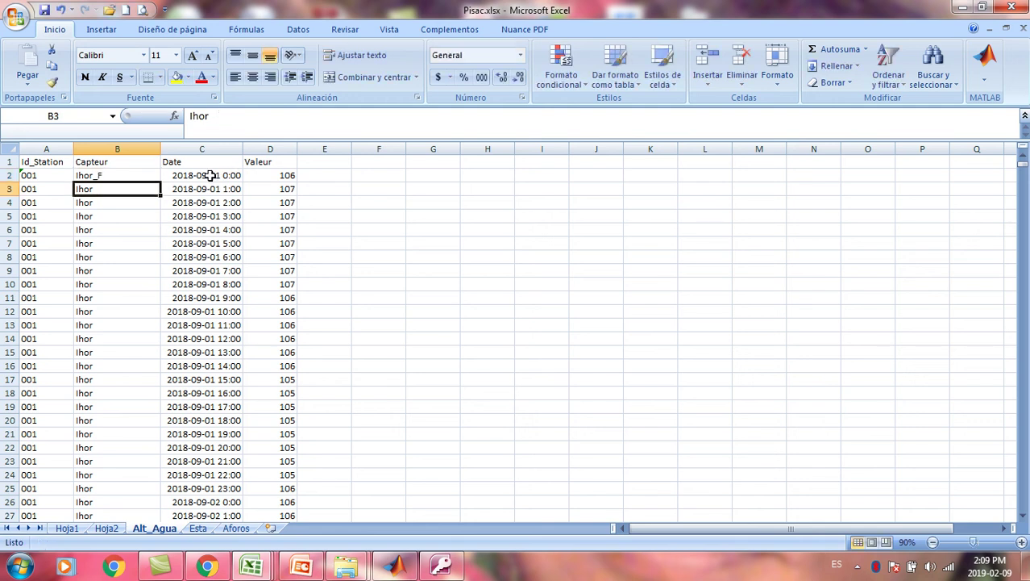
left_click(143, 174)
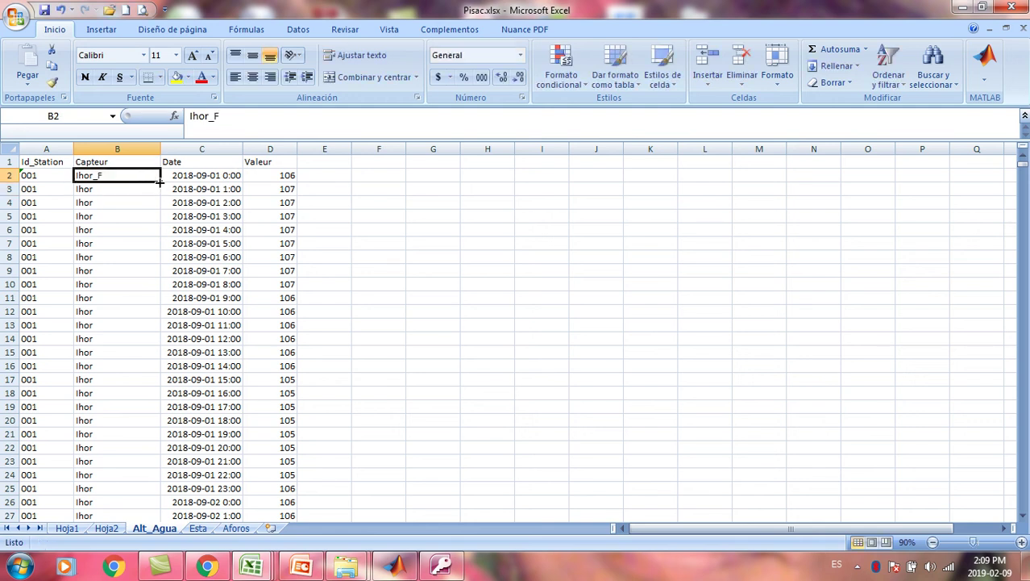
double_click(159, 182)
left_click(133, 173)
key("ctrl+Down")
key("Down")
key("Up")
key("Up")
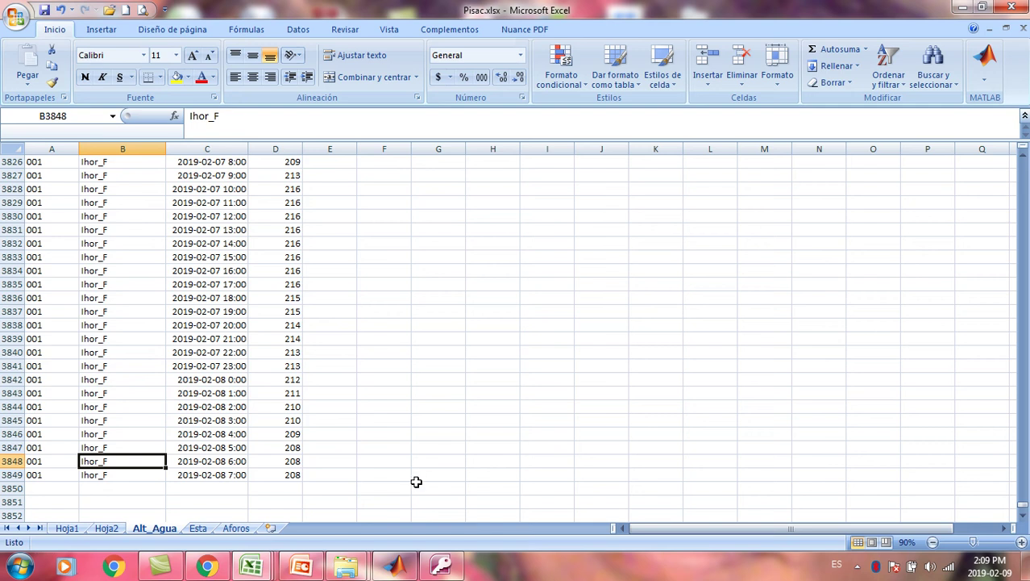
Switch to HYDRACCESS, open the import form for instantaneous water levels and browse for the source file in the Dropbox folder 2019\hydracces_QG
left_click(441, 566)
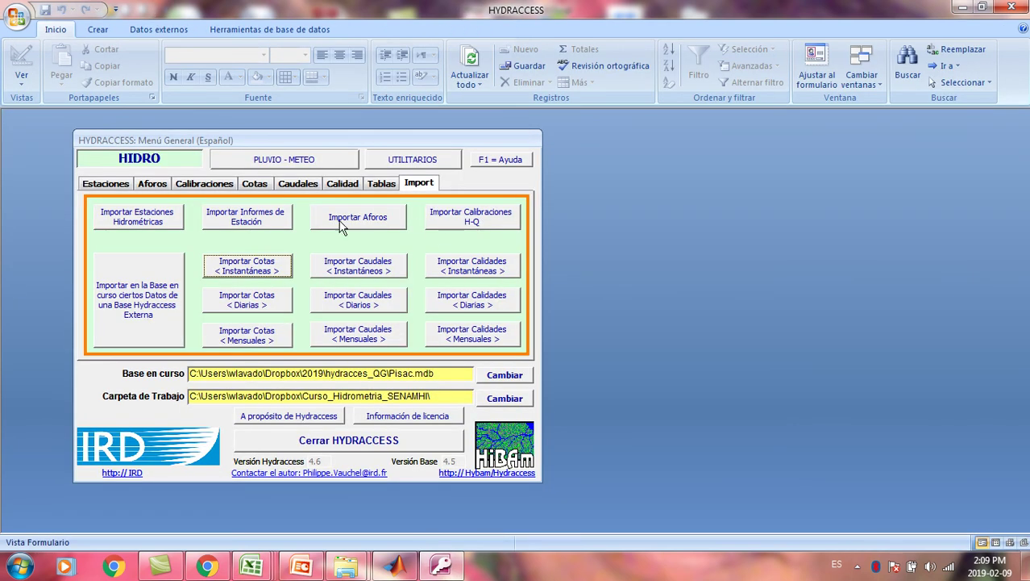
left_click(259, 270)
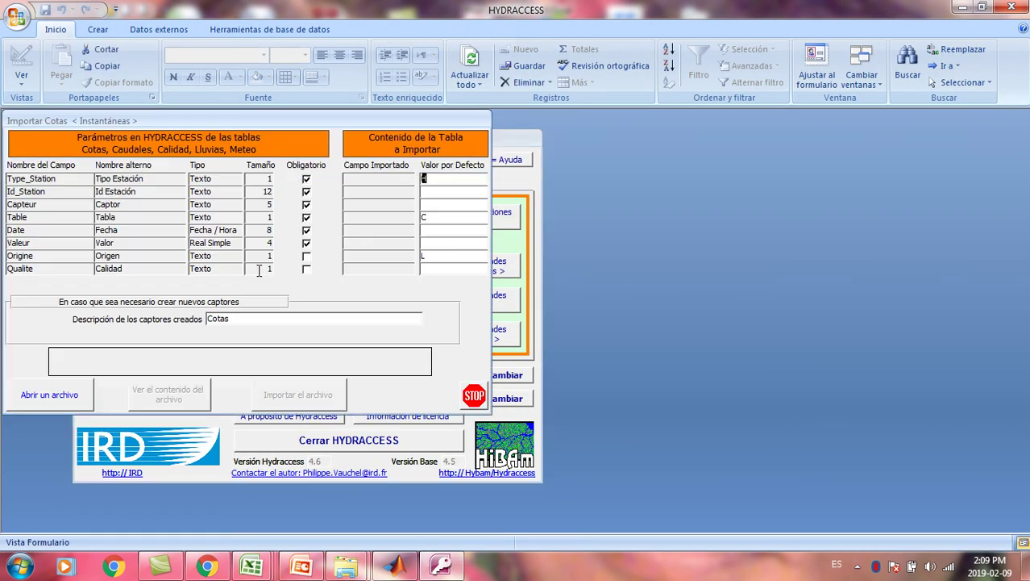
left_click(66, 395)
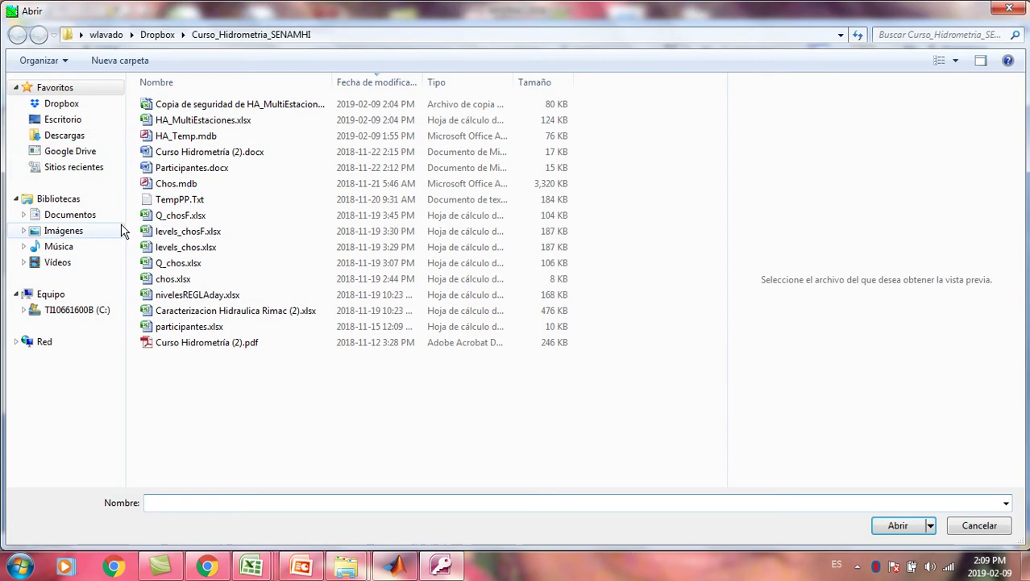
left_click(75, 106)
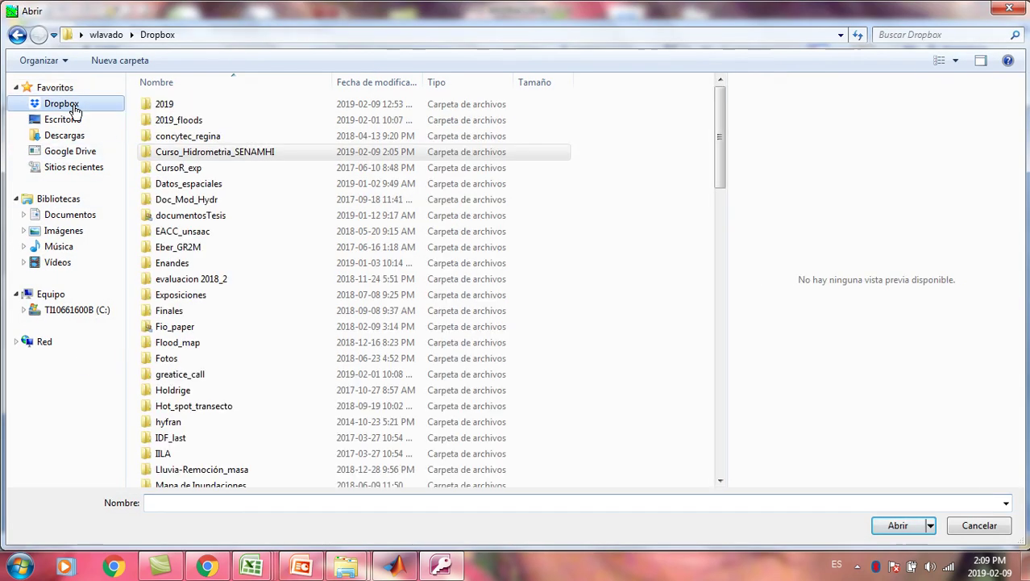
double_click(157, 105)
double_click(174, 122)
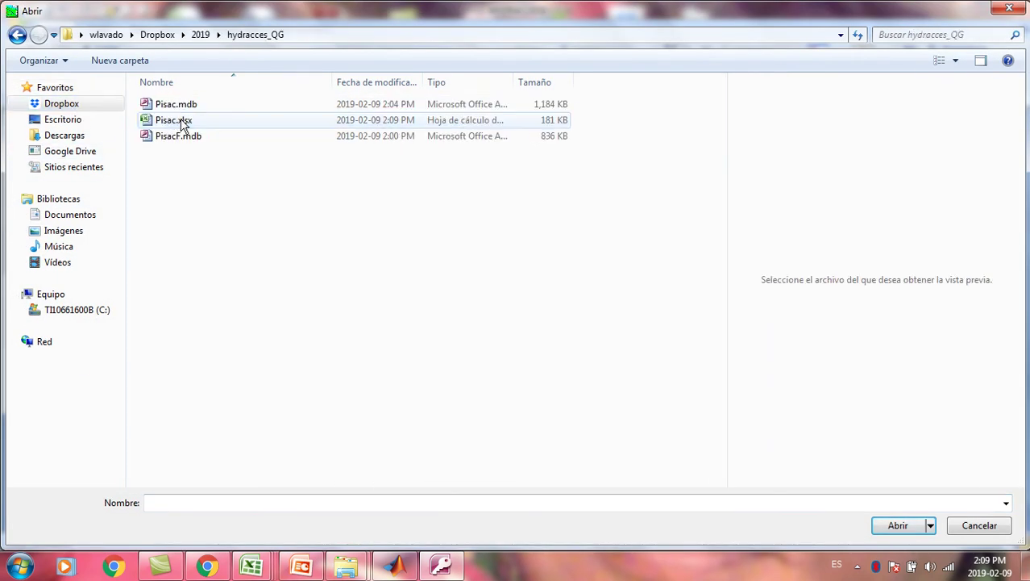
Load the Alt_Agua sheet of Pisac.xlsx as the import source
double_click(174, 120)
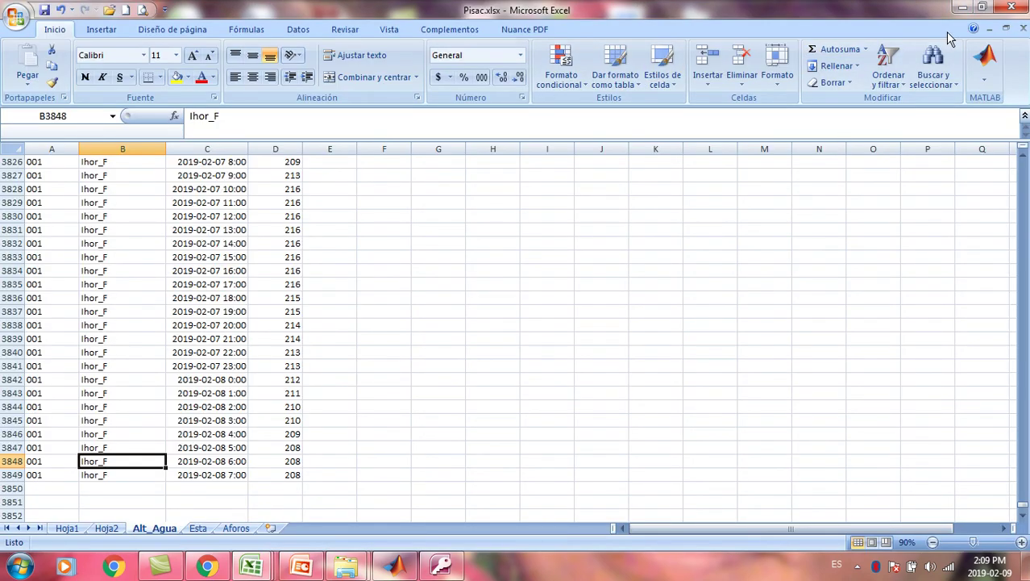
left_click(963, 10)
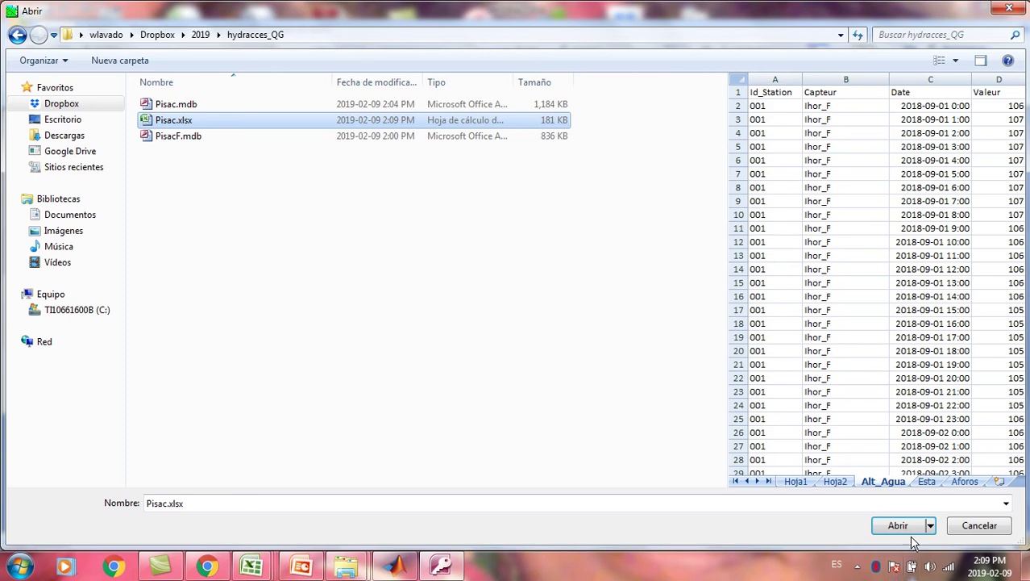
left_click(909, 529)
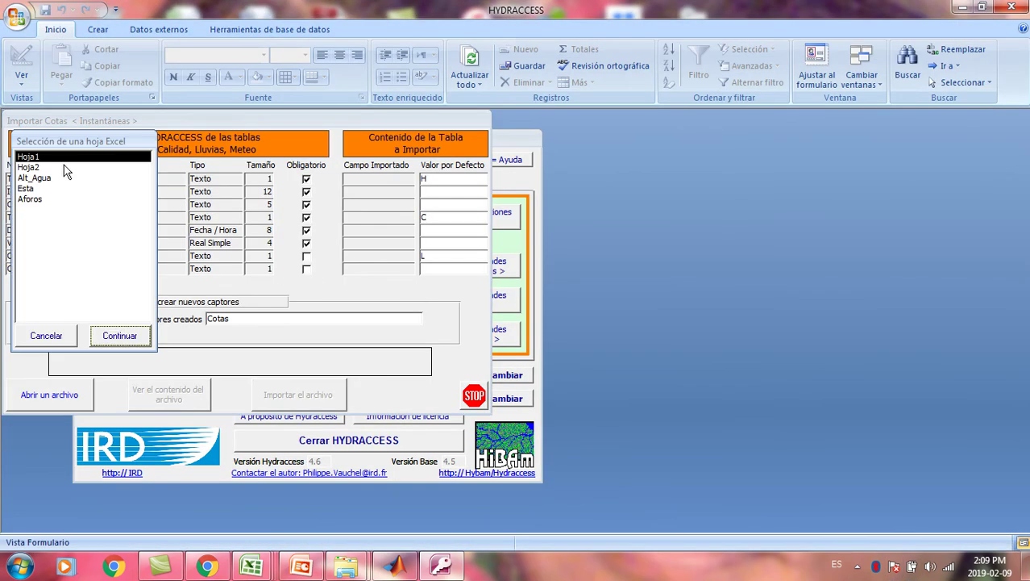
left_click(36, 177)
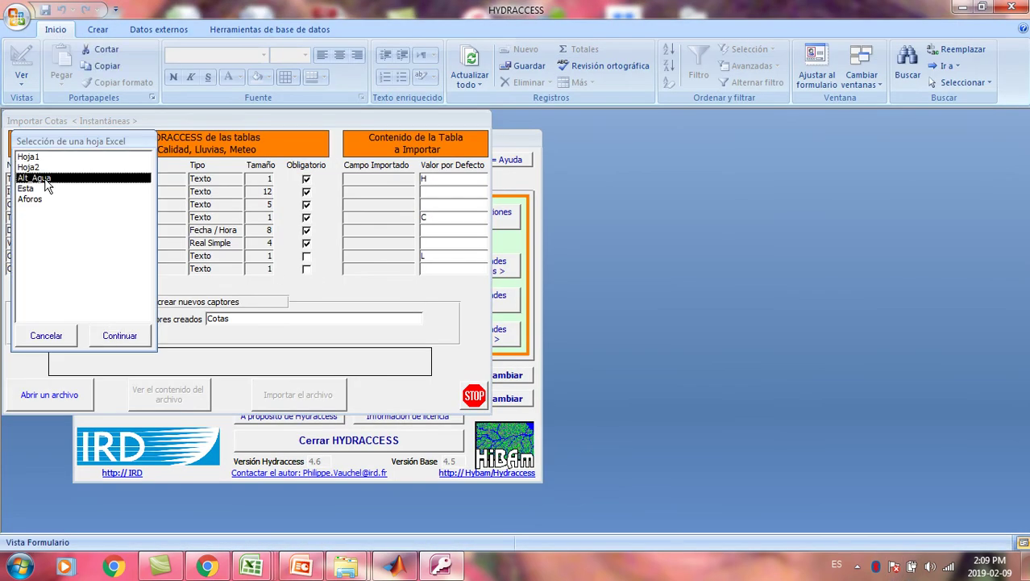
left_click(119, 334)
left_click(634, 363)
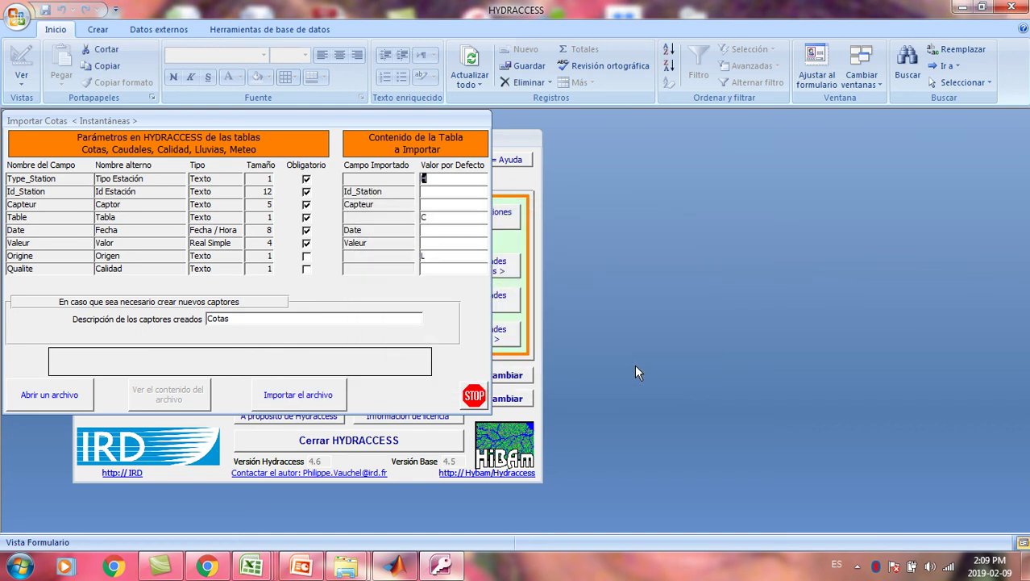
Try to import the Alt_Agua levels with the sensor code Ihor_F
left_click(315, 394)
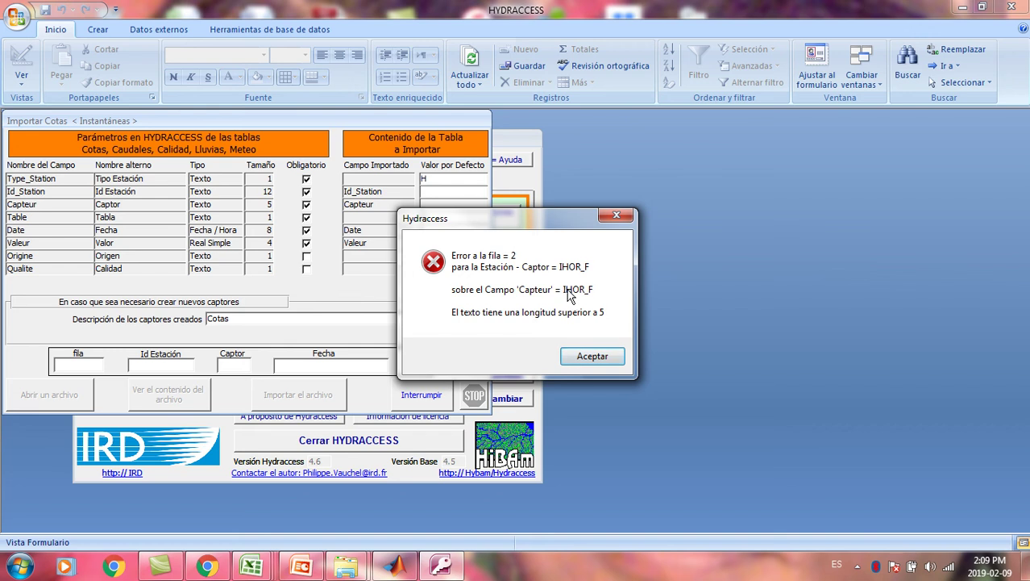
left_click(587, 357)
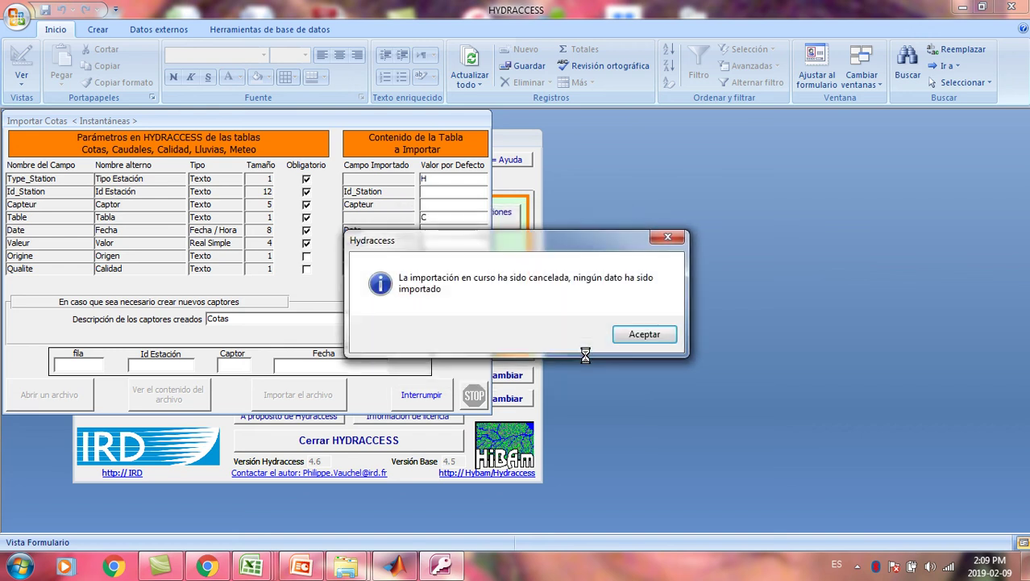
left_click(641, 333)
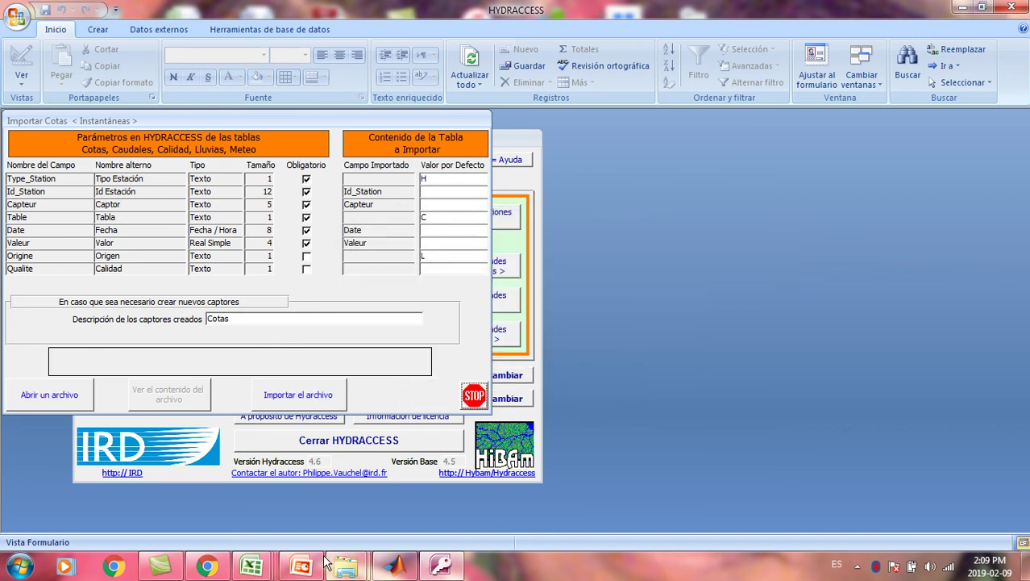
Switch to Pisac.xlsx in Excel and change the Capteur code to Ihr_F in all data rows of the Alt_Agua sheet
mouse_move(265, 566)
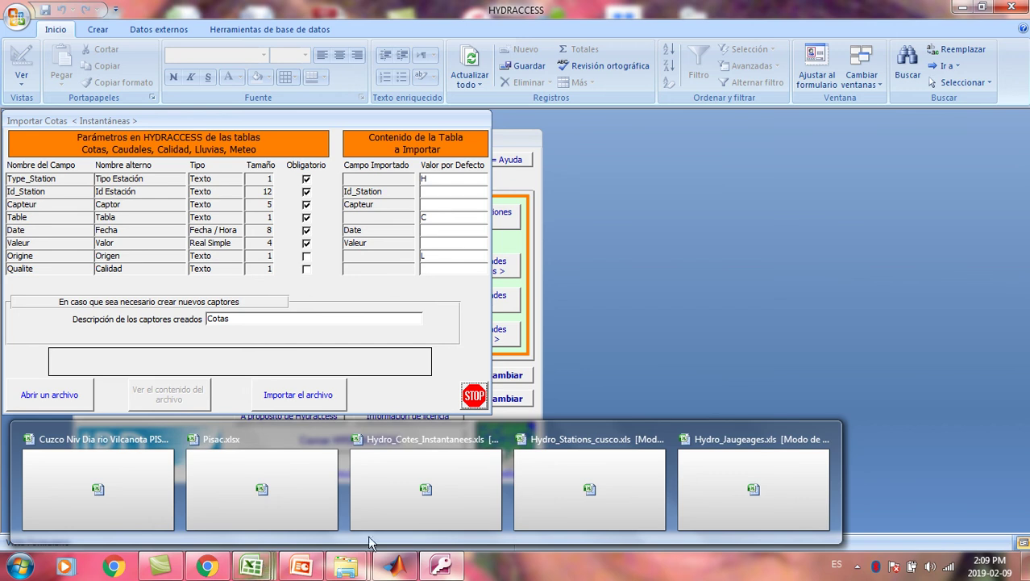
left_click(289, 498)
left_click(115, 244)
key("ctrl+Up")
key("Down")
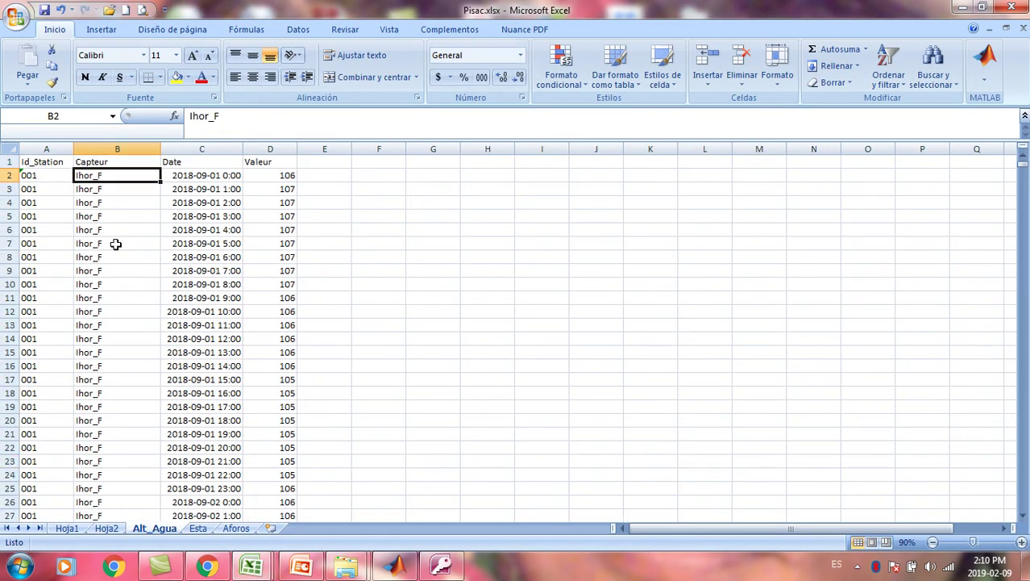
left_click(204, 123)
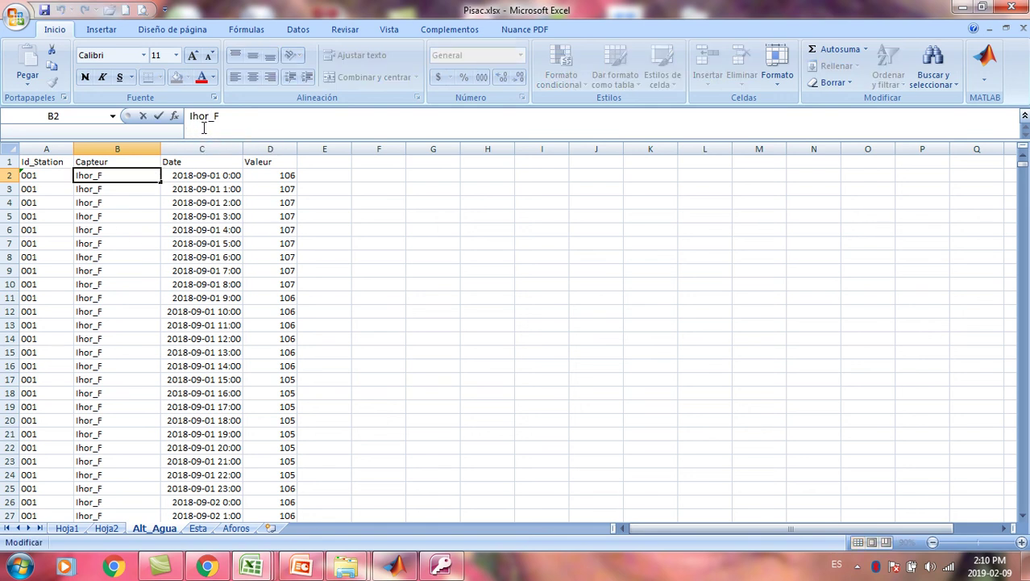
key("BackSpace")
left_click(109, 229)
left_click(119, 177)
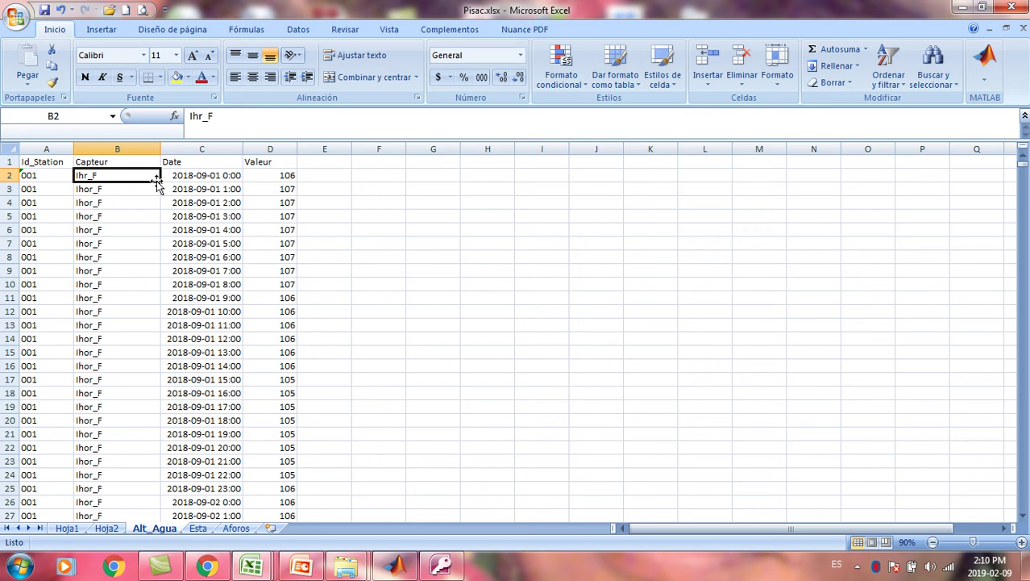
double_click(160, 182)
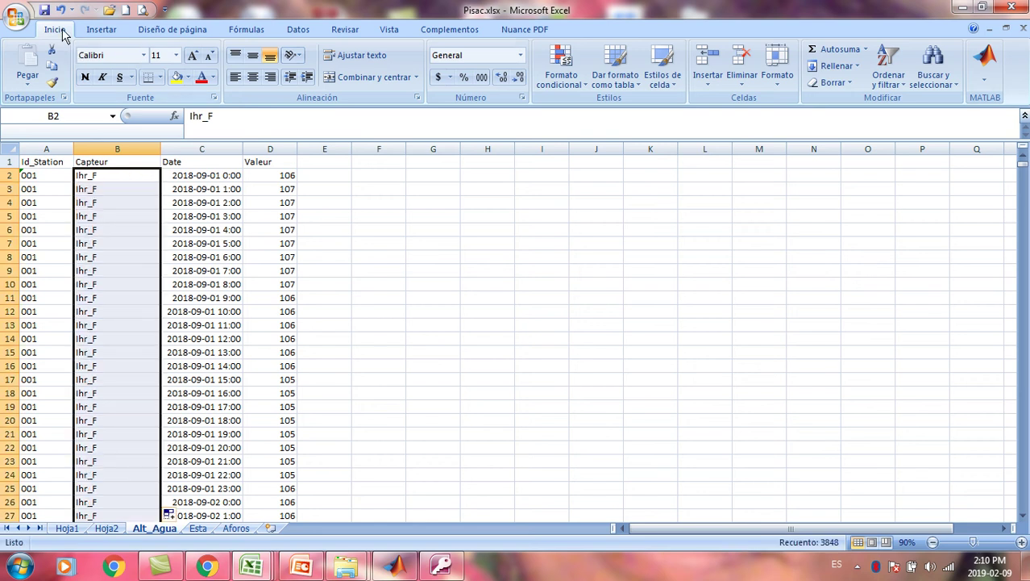
Return to HYDRACCESS and open the updated Pisac.xlsx as the file to import
left_click(440, 566)
left_click(80, 391)
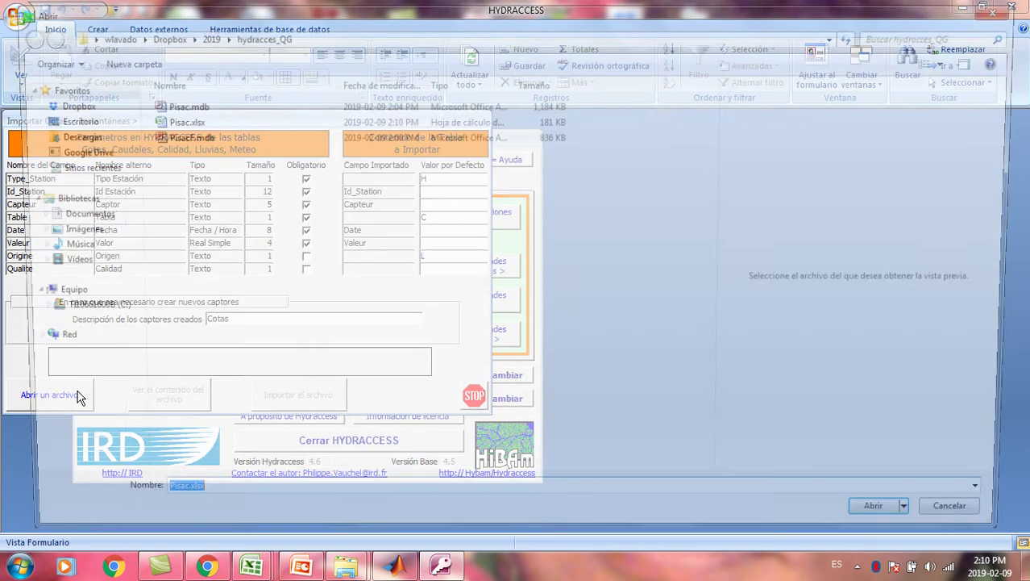
double_click(199, 121)
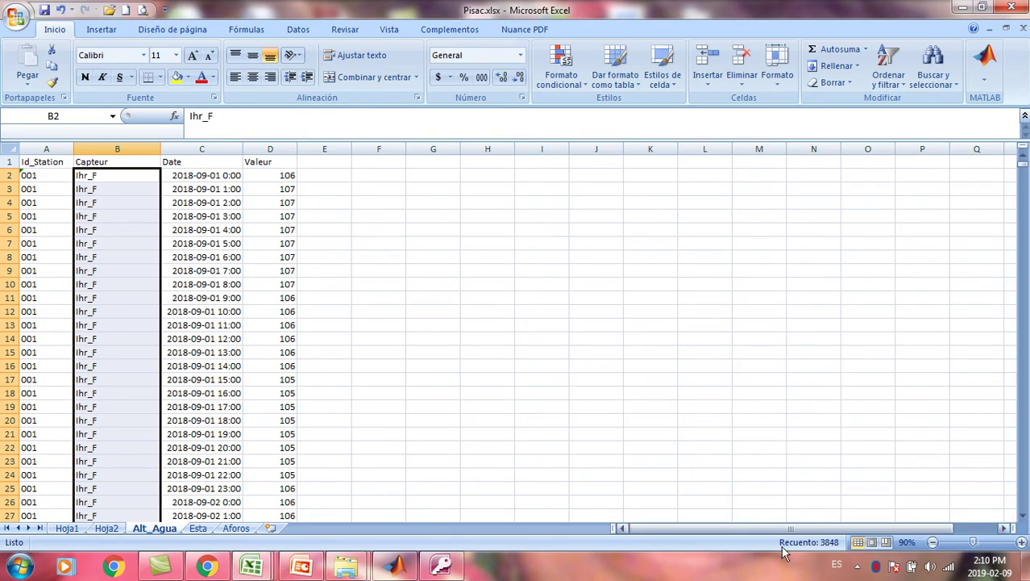
left_click(964, 7)
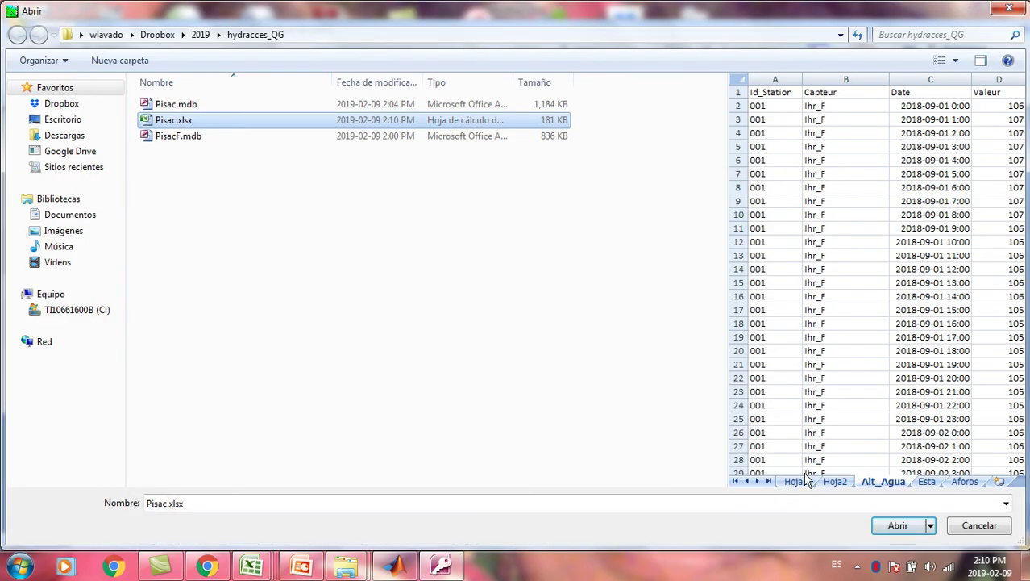
left_click(896, 525)
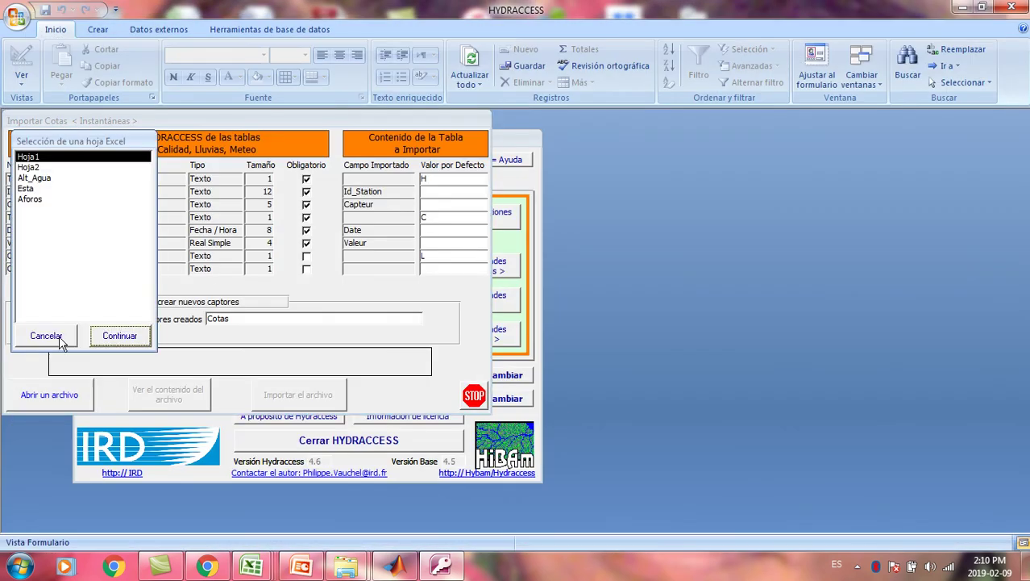
Choose the Alt_Agua sheet, import its instantaneous levels and validate the imported data
left_click(48, 179)
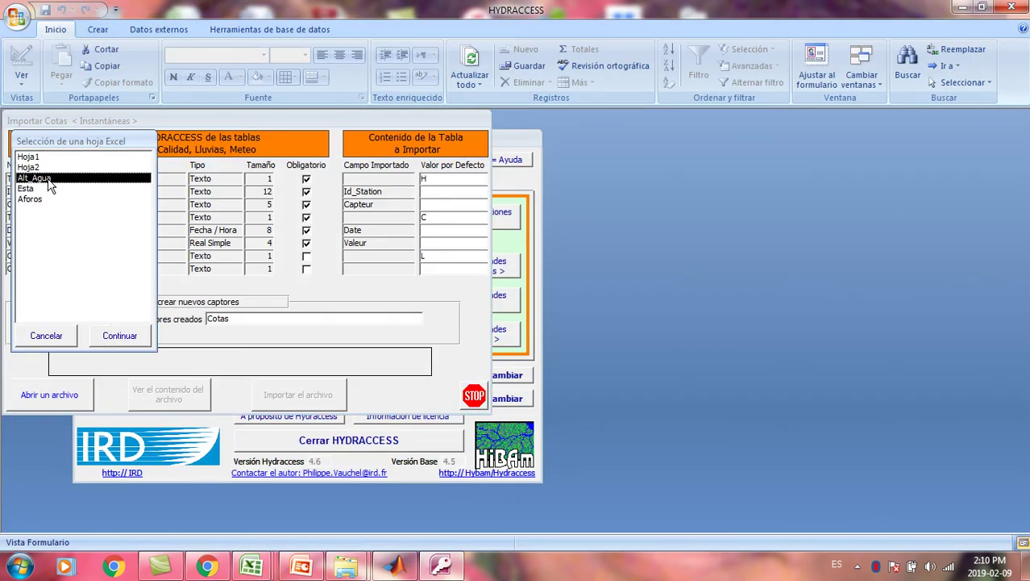
left_click(120, 336)
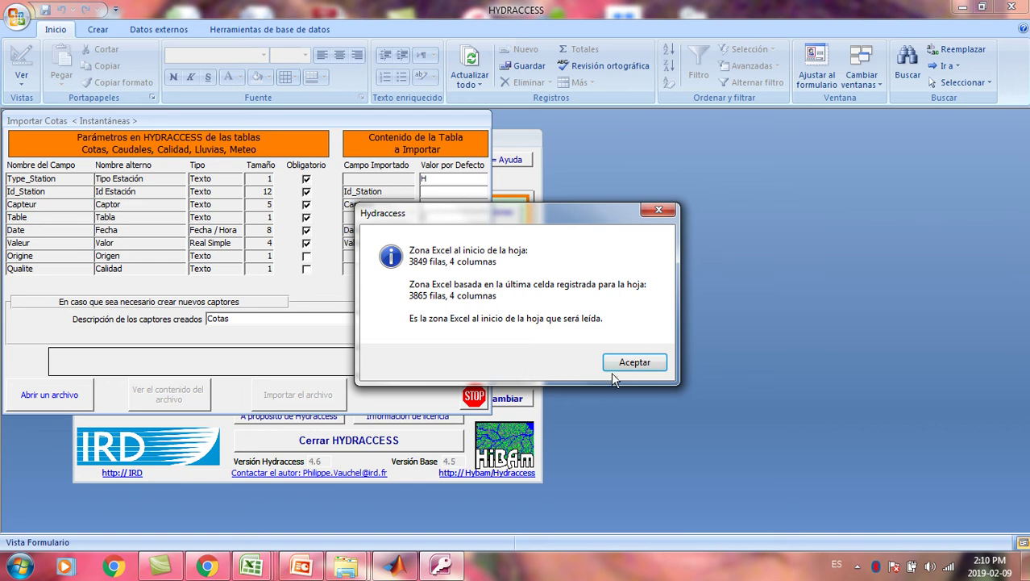
left_click(633, 361)
left_click(295, 400)
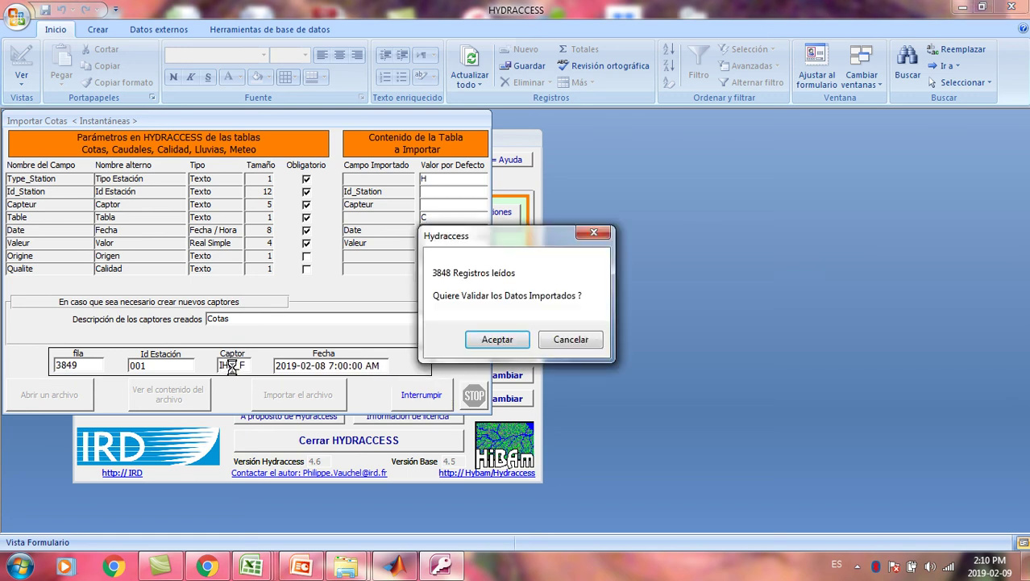
left_click(488, 338)
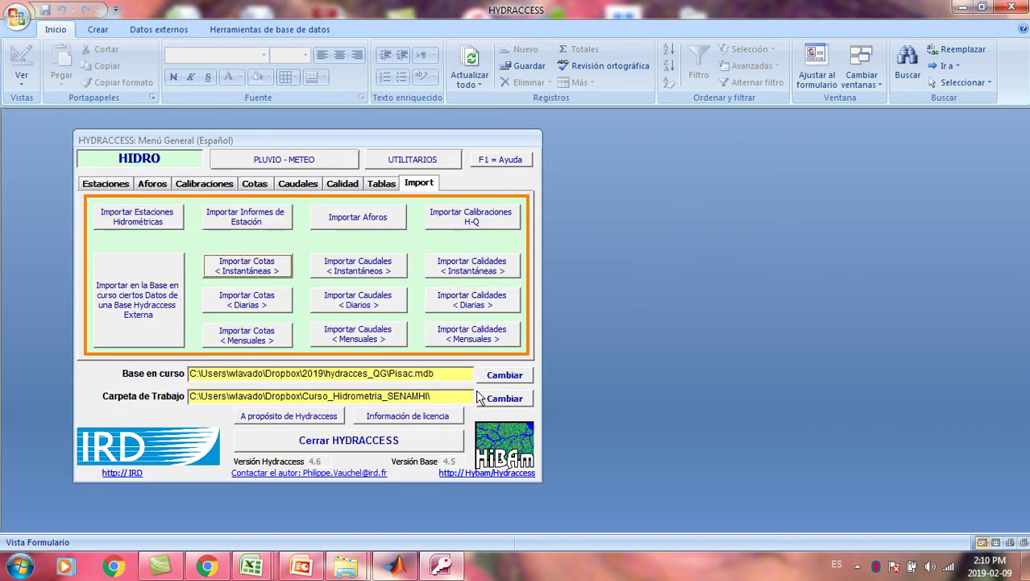
Export the instantaneous levels of PISAC sensor I-HR_F to an Excel chart through the multi-station processing of Cotas
left_click(255, 184)
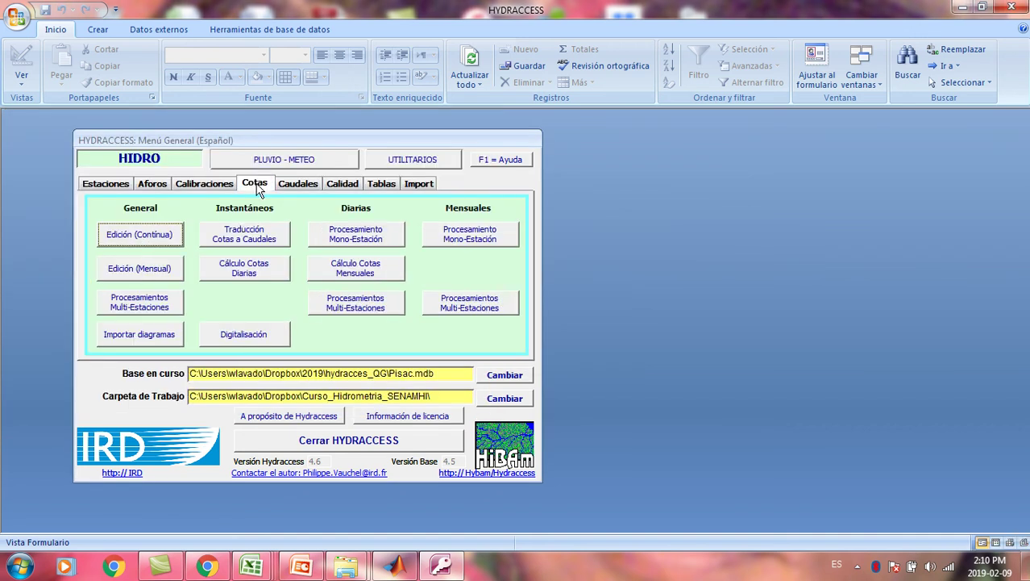
left_click(140, 302)
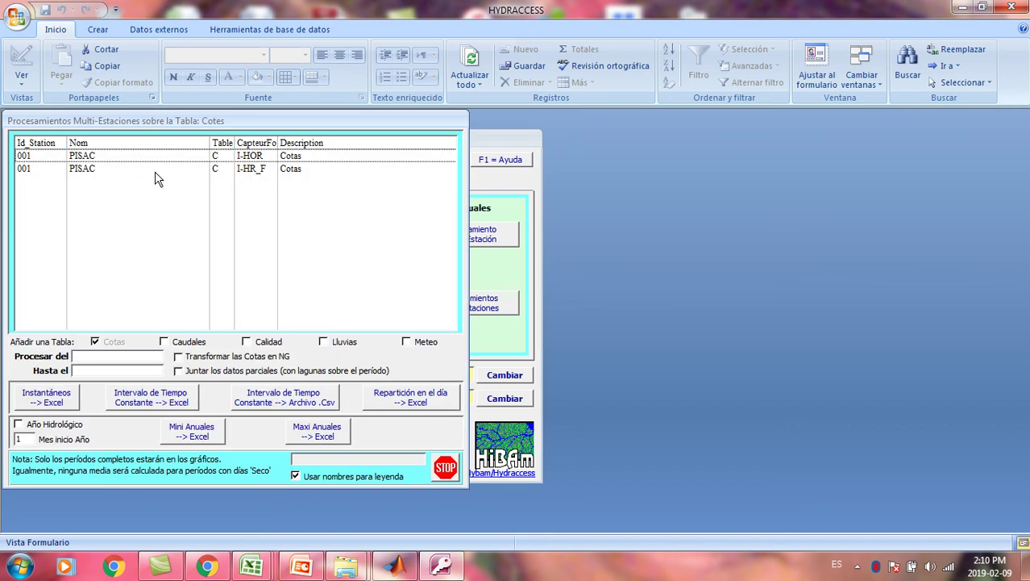
left_click(89, 174)
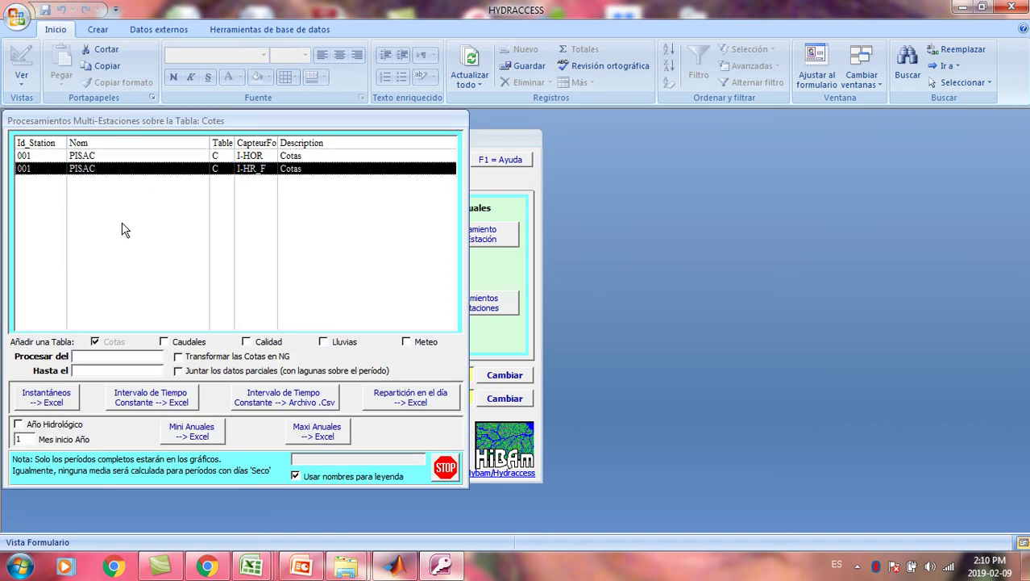
left_click(52, 401)
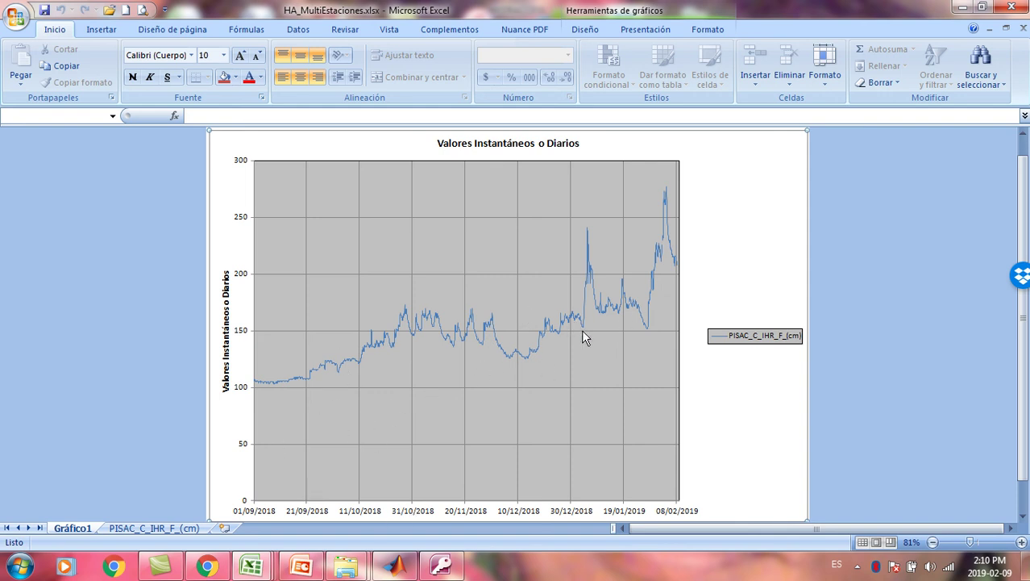
left_click(168, 566)
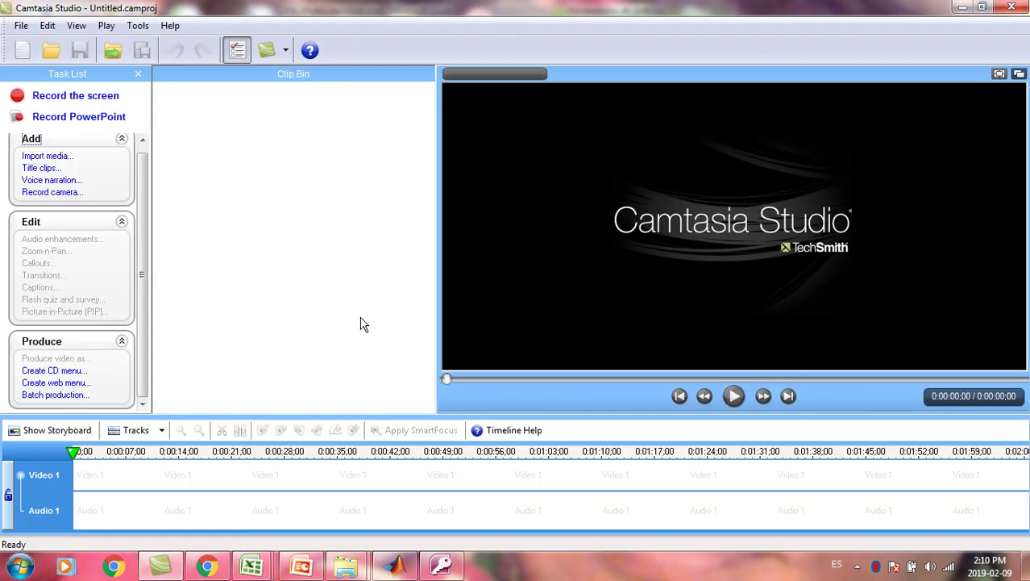